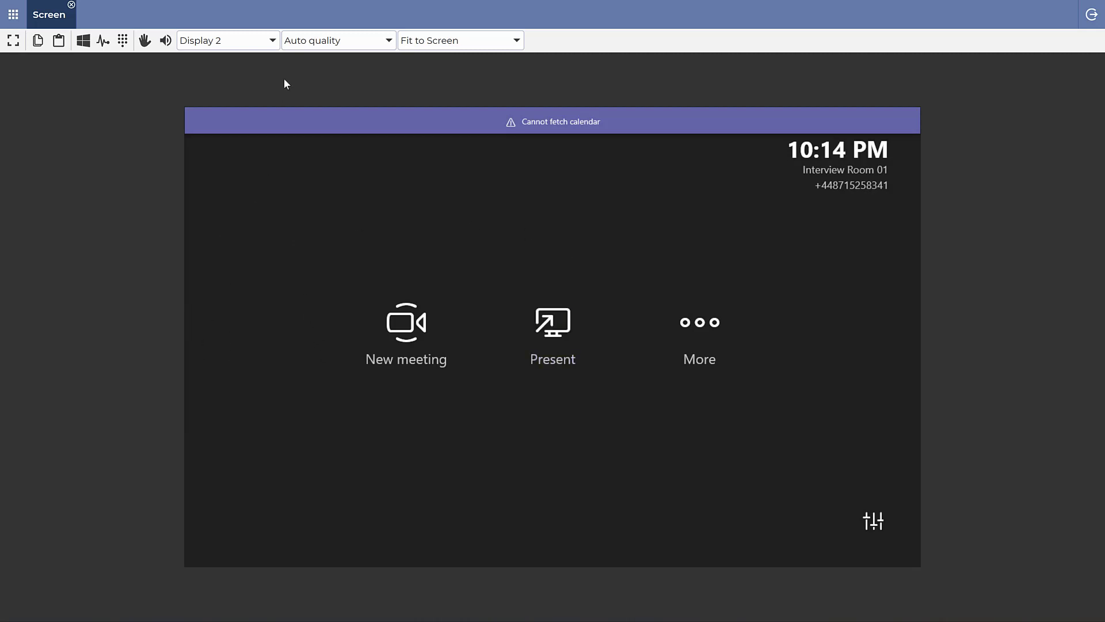
Step: Switch DWService to Extended display to see both room screens, then open the console's Settings
left_click(272, 41)
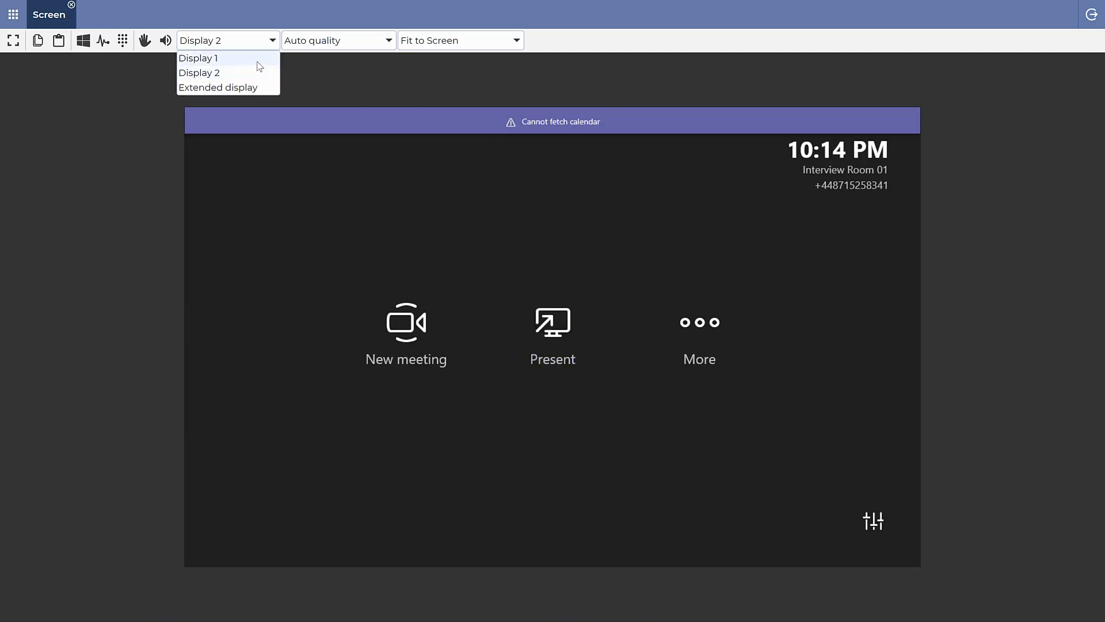
left_click(259, 60)
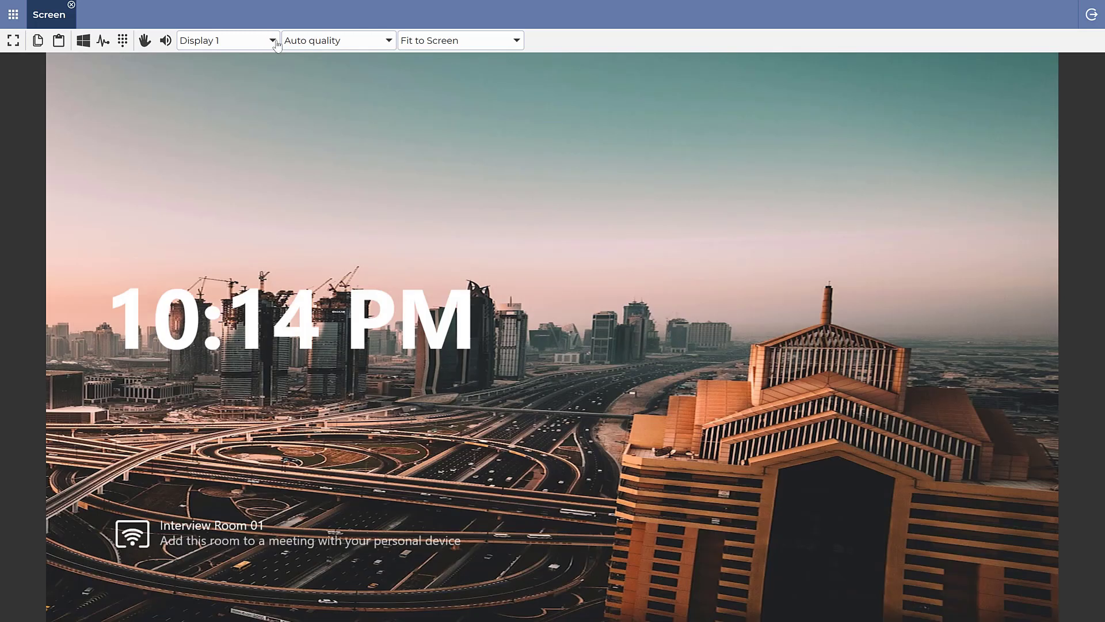
left_click(272, 40)
left_click(255, 87)
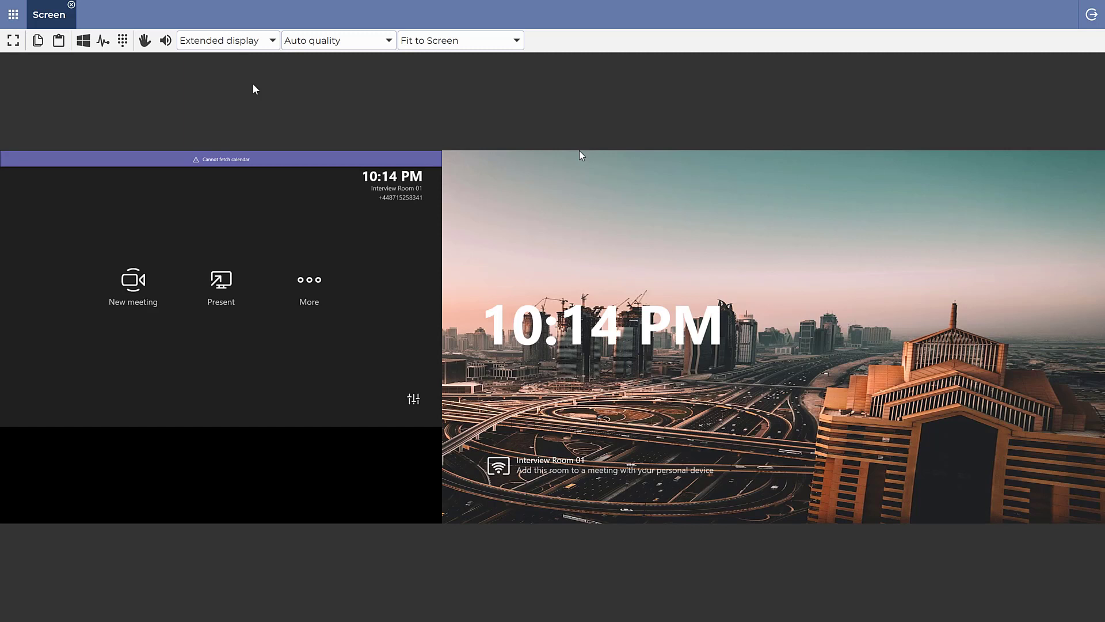
left_click(298, 278)
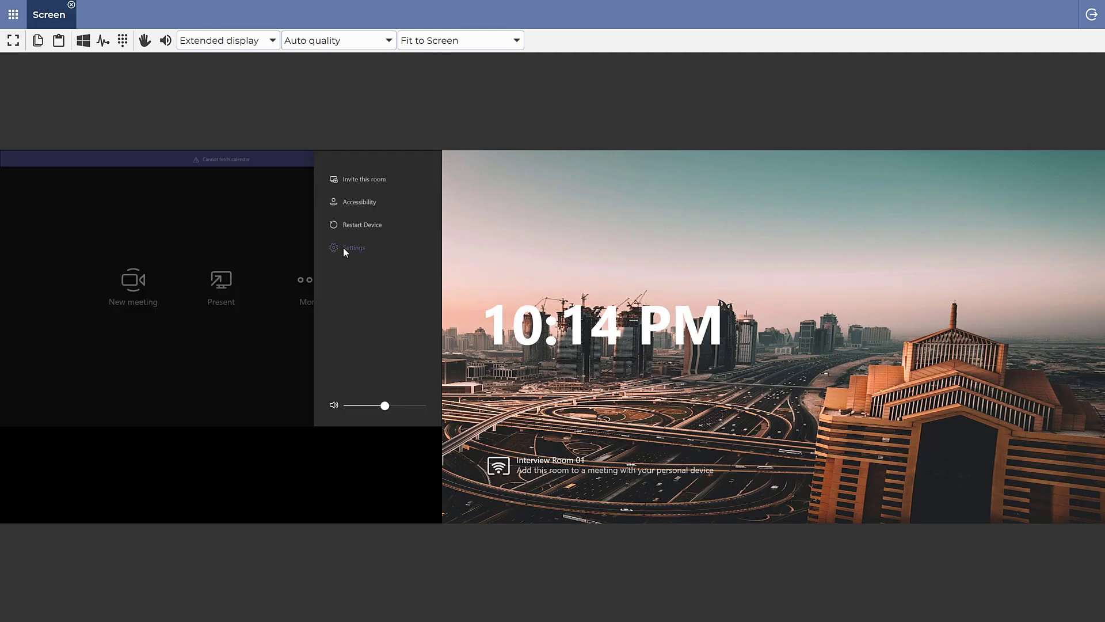
left_click(343, 248)
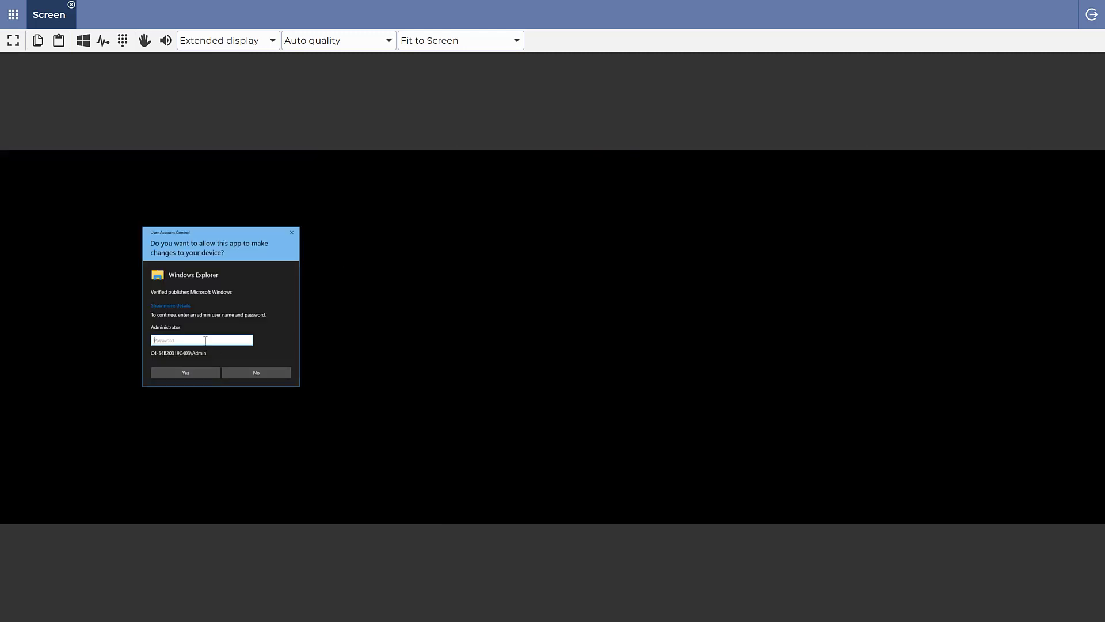
Step: Submit the administrator password, then search Bing in Edge for 'ndi tools download'
key("Return")
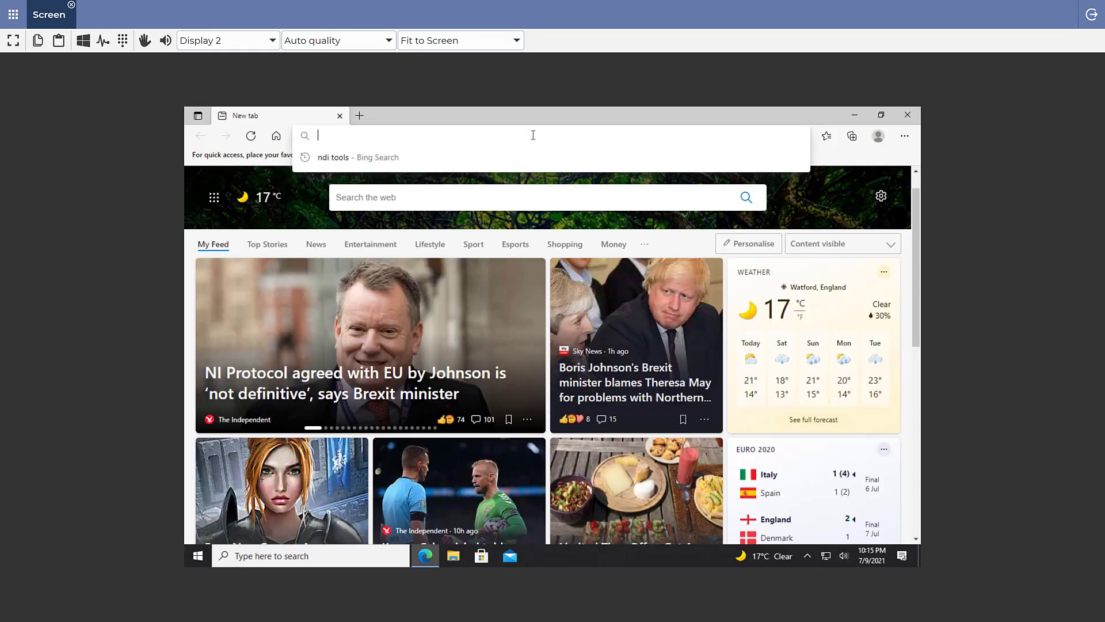
type("ndi tools")
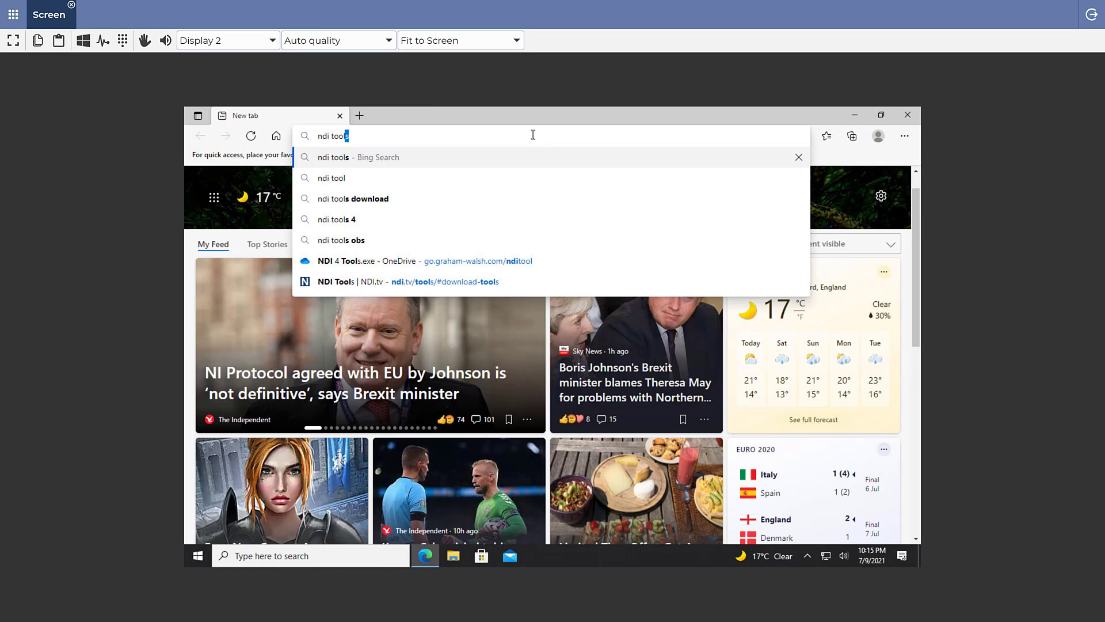
type(" download")
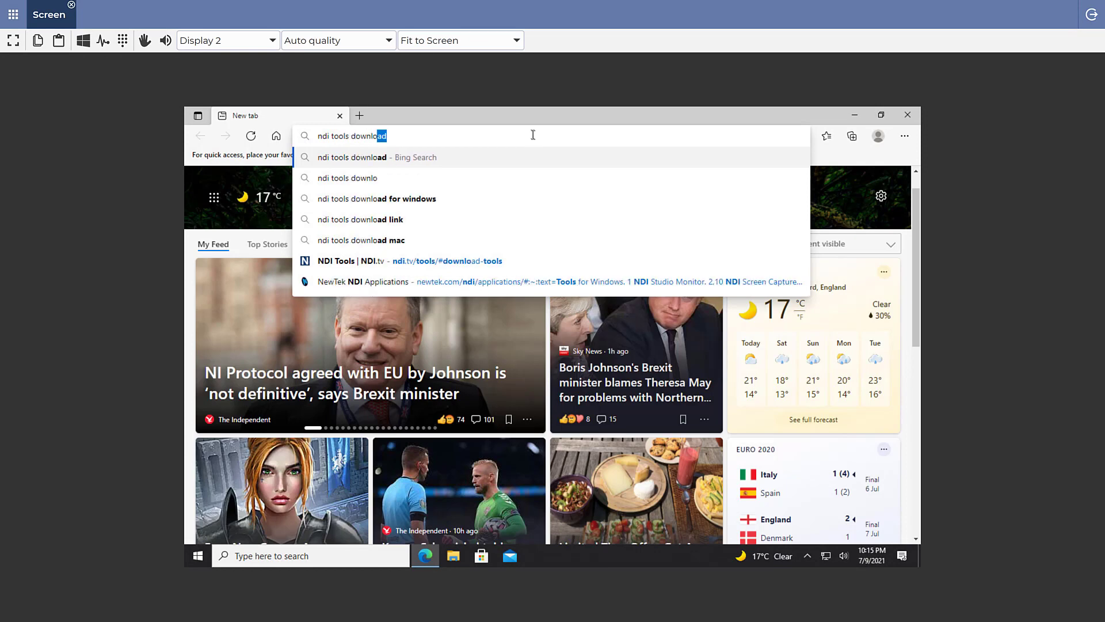
key("alt+f")
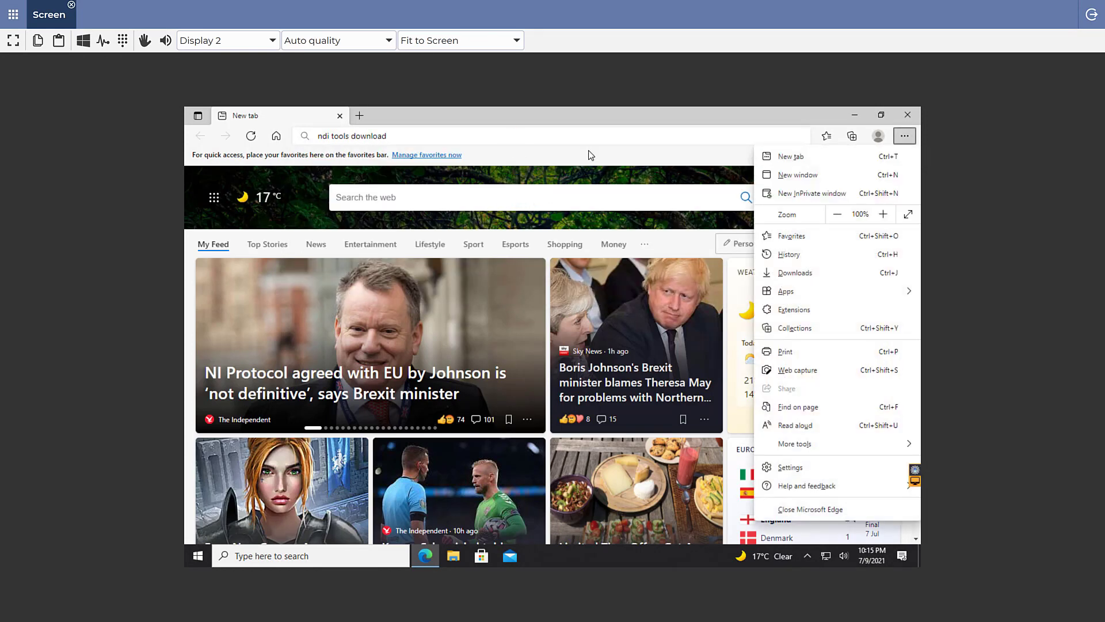
key("Escape")
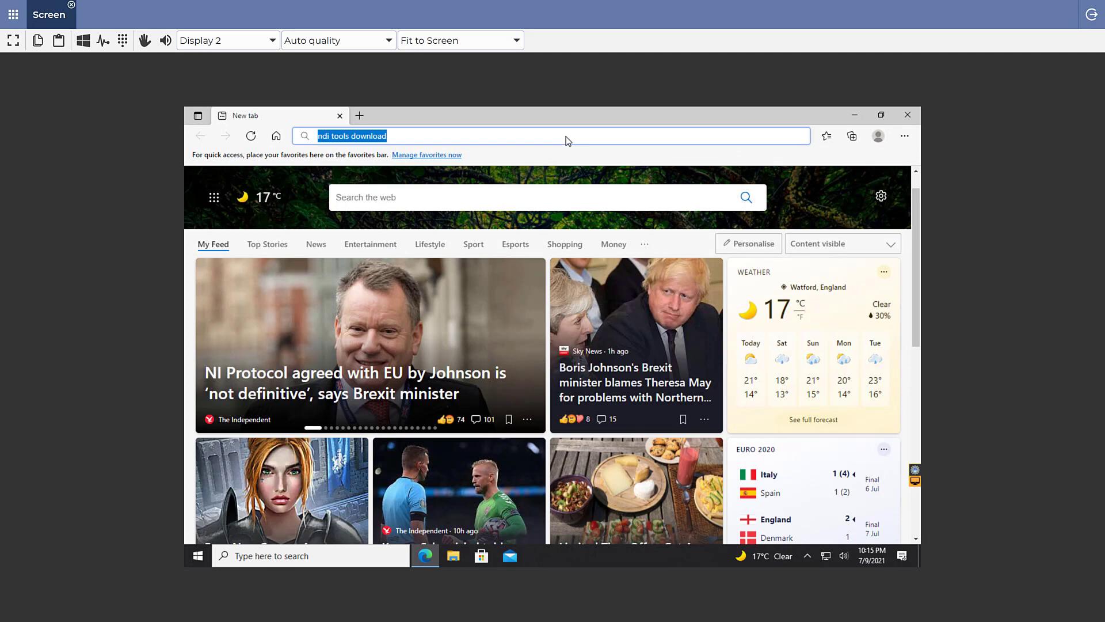
key("Return")
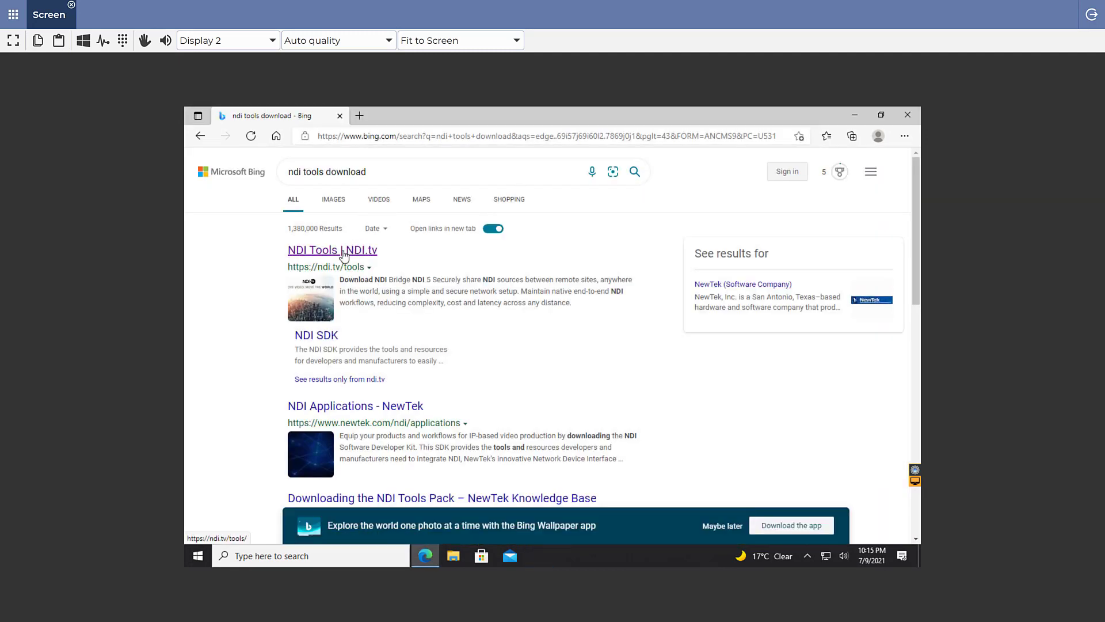
Step: Open the NDI.tv result and reach the NDI Tools for Windows download form
left_click(344, 253)
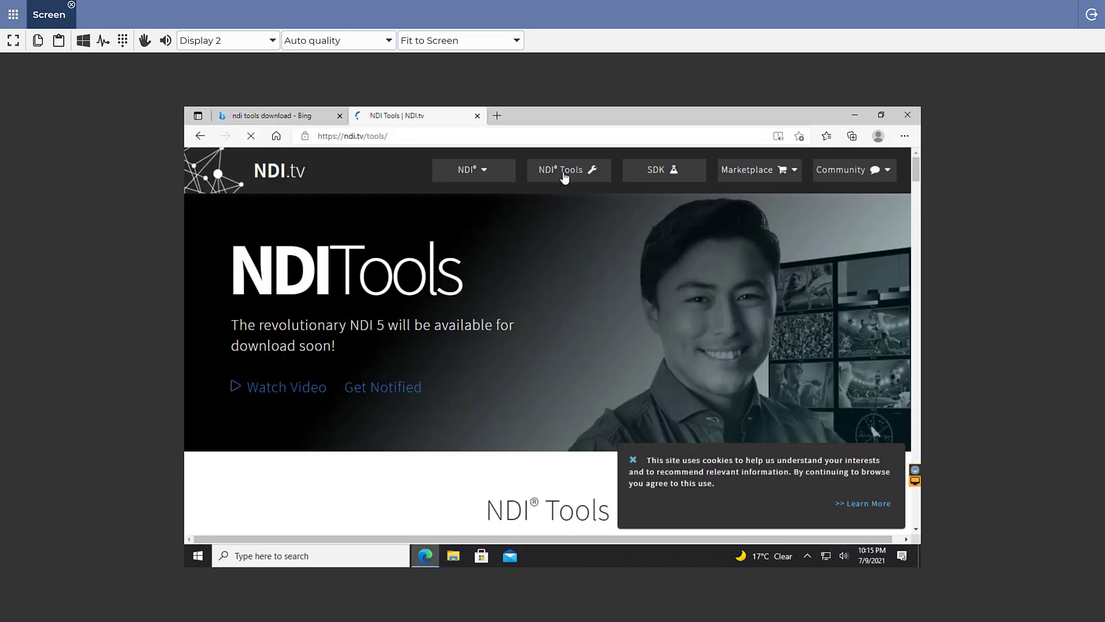
scroll(556, 413, "down", 3)
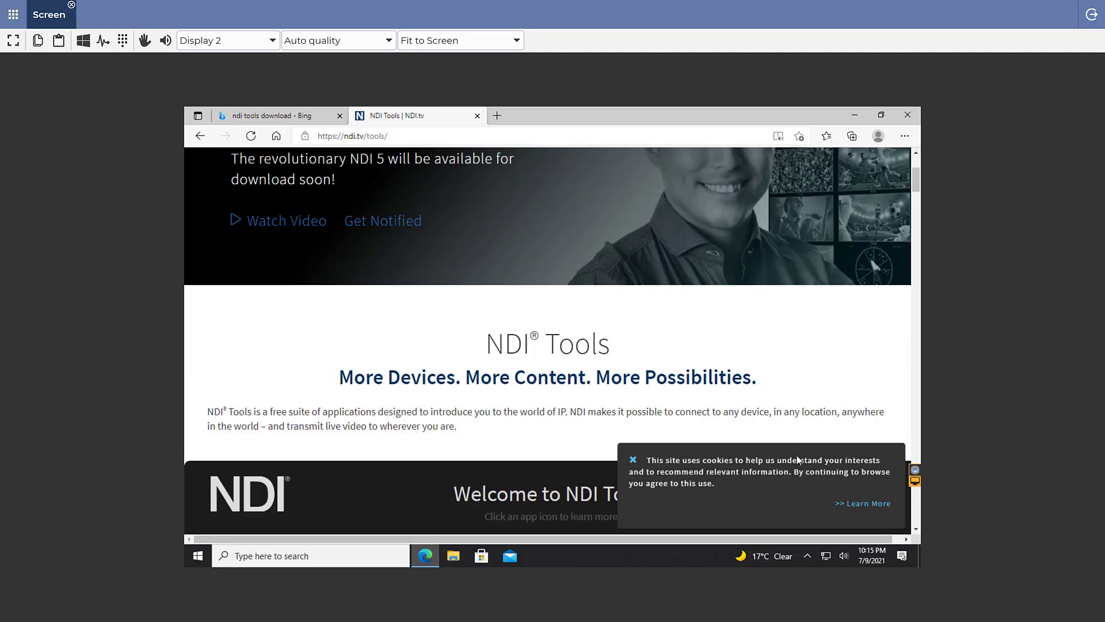
scroll(696, 455, "down", 3)
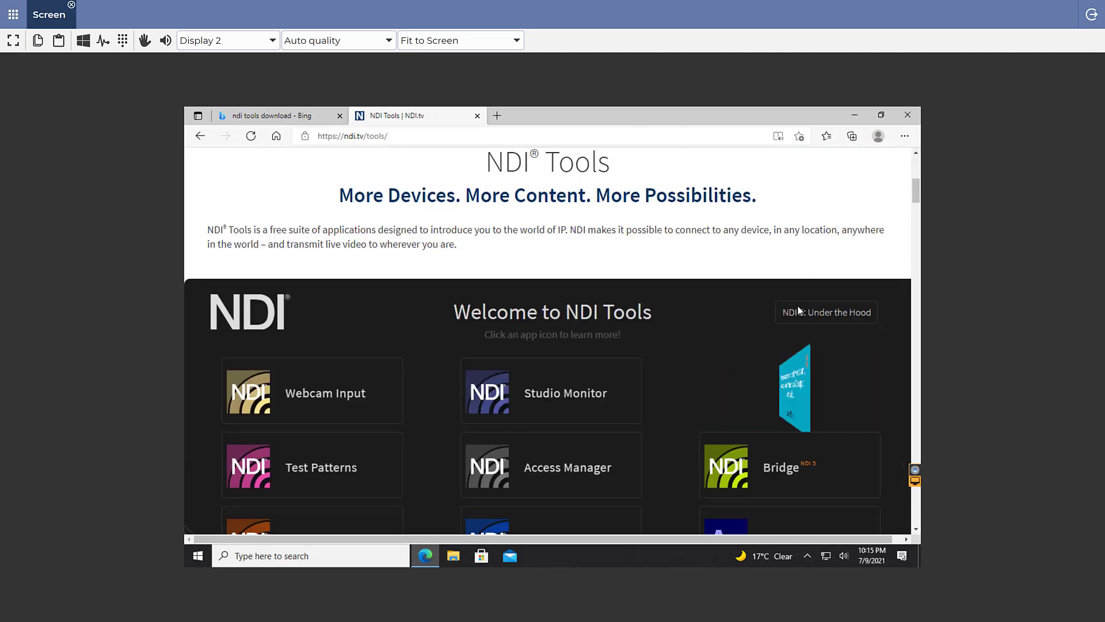
scroll(707, 367, "down", 3)
scroll(707, 368, "down", 8)
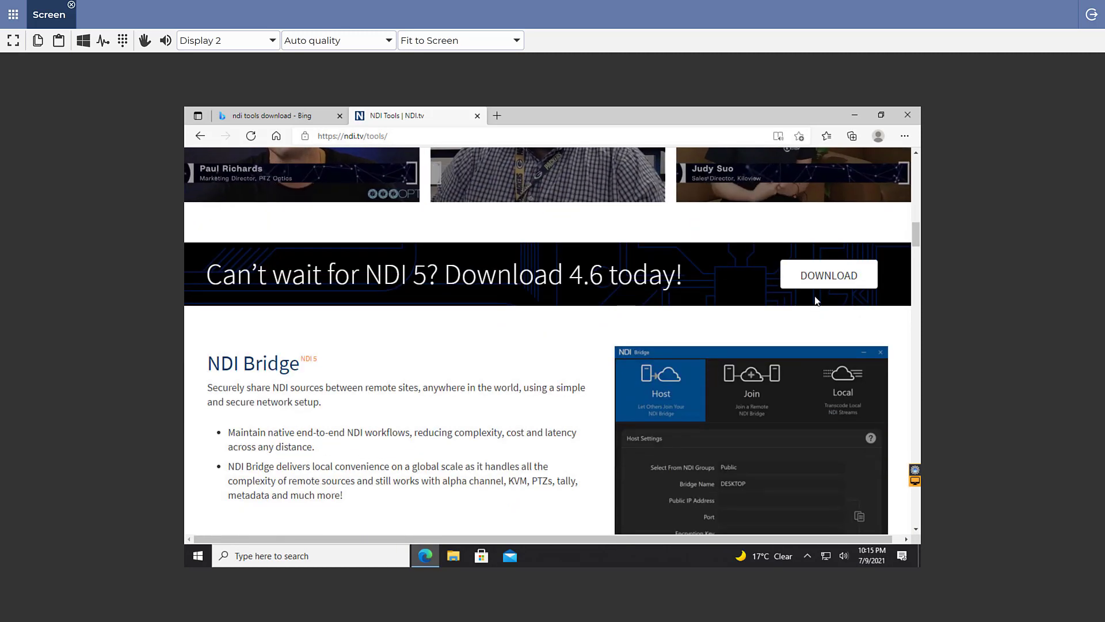
left_click(817, 277)
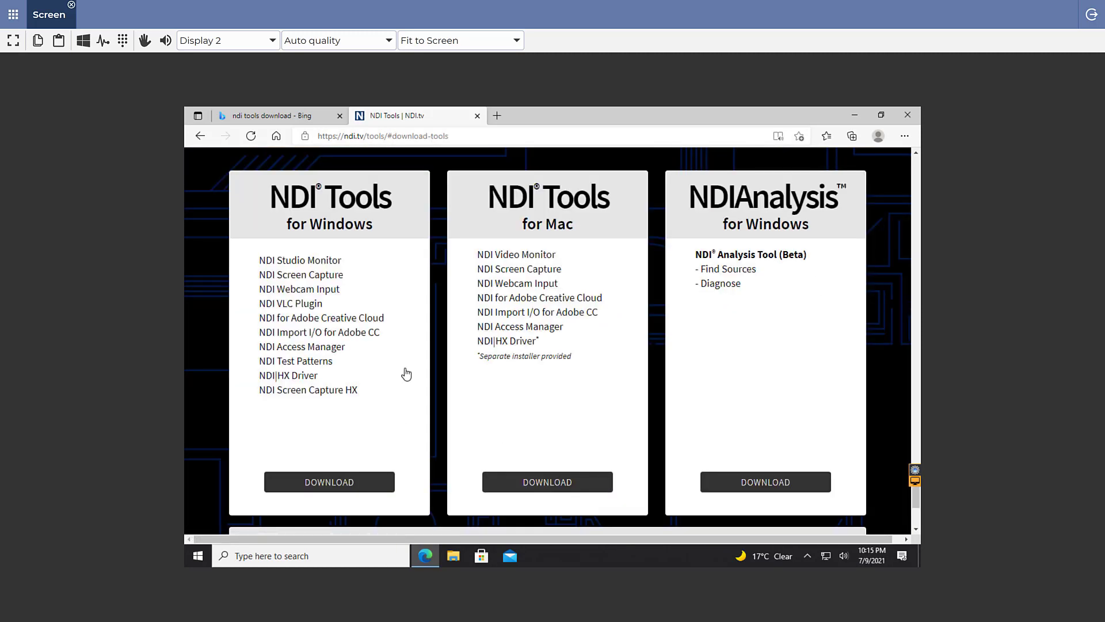
left_click(342, 487)
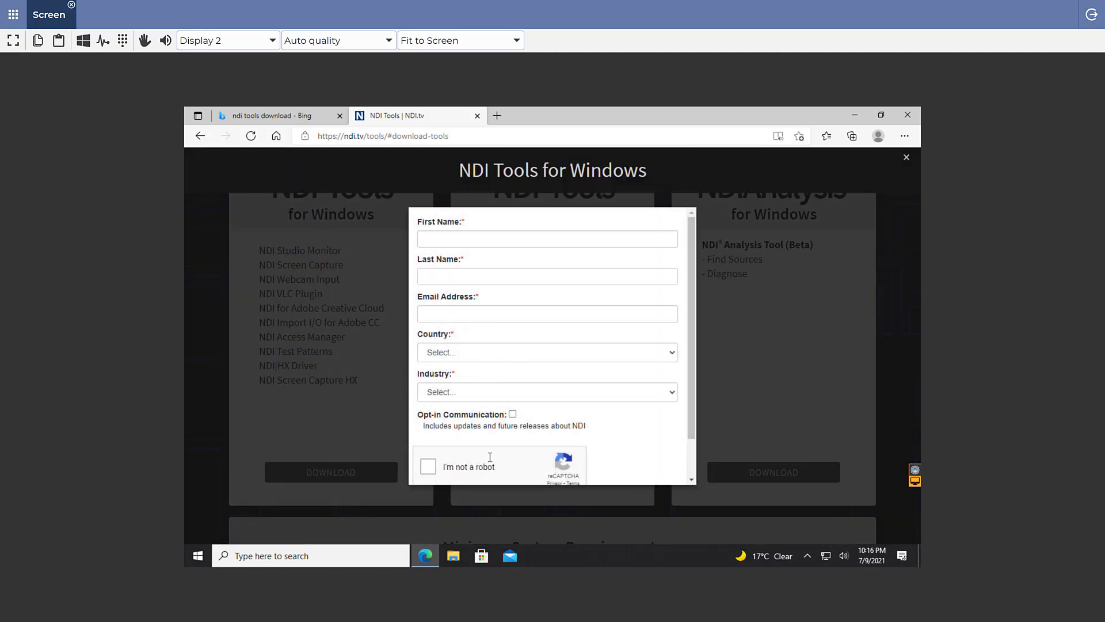
Step: Open a File Explorer window at Quick access with Win+E
scroll(498, 425, "down", 1)
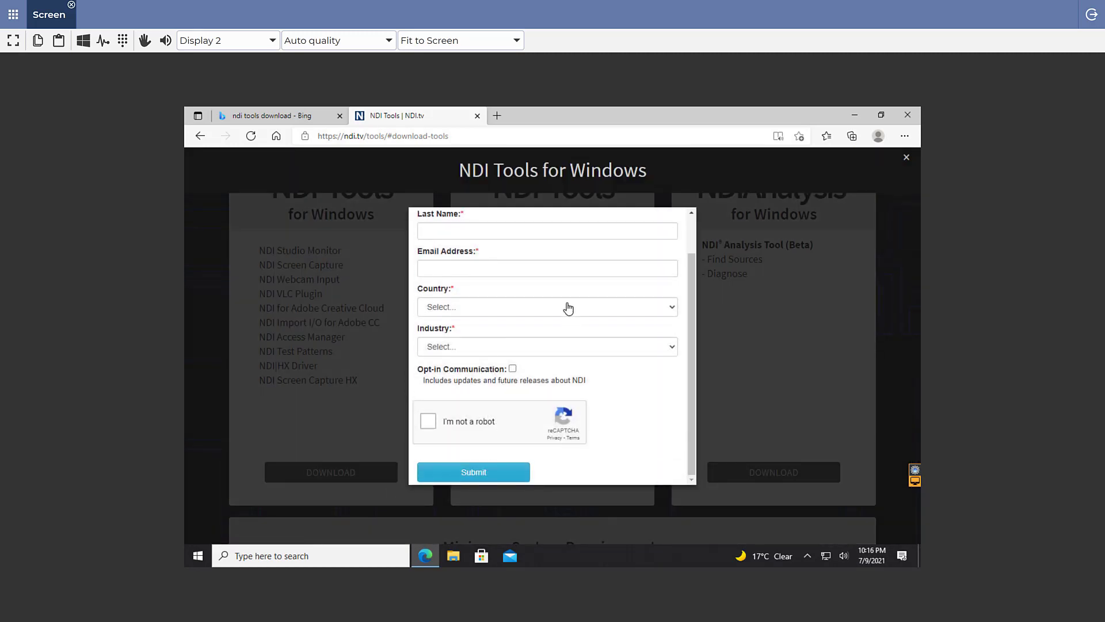
scroll(647, 344, "up", 1)
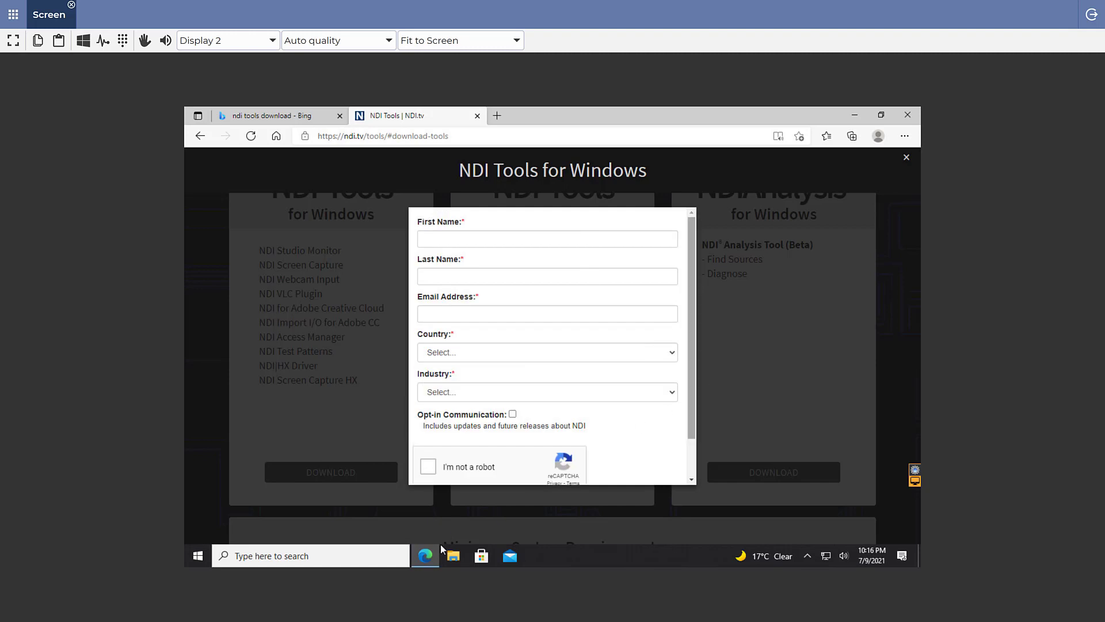
key("super+e")
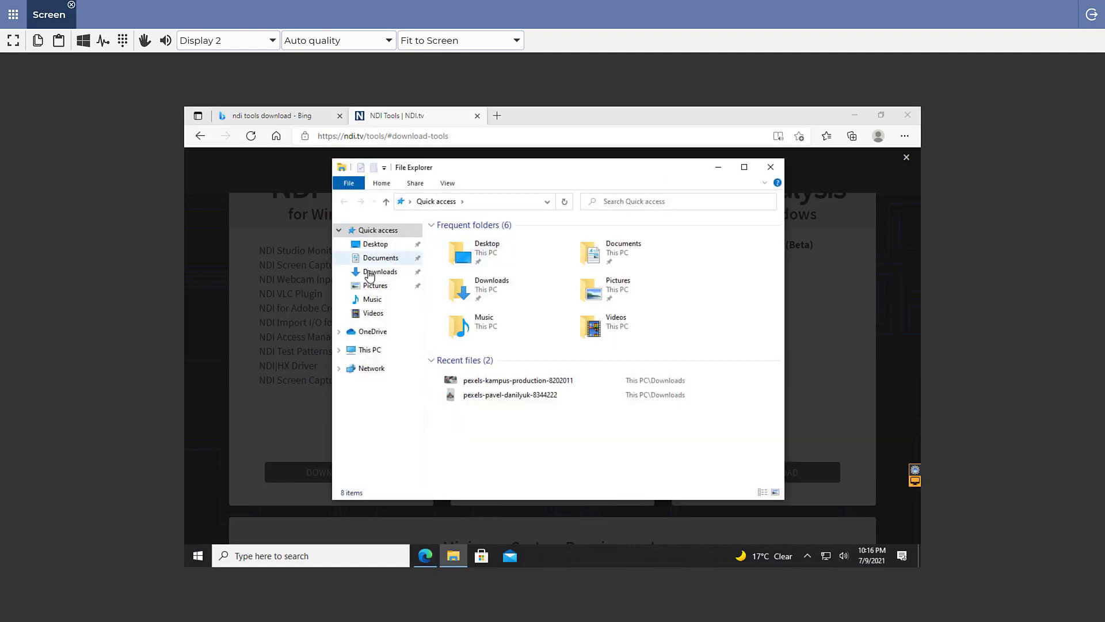
Step: Run the NDI 4 Tools installer from Downloads, accepting the licence and default install location
left_click(377, 271)
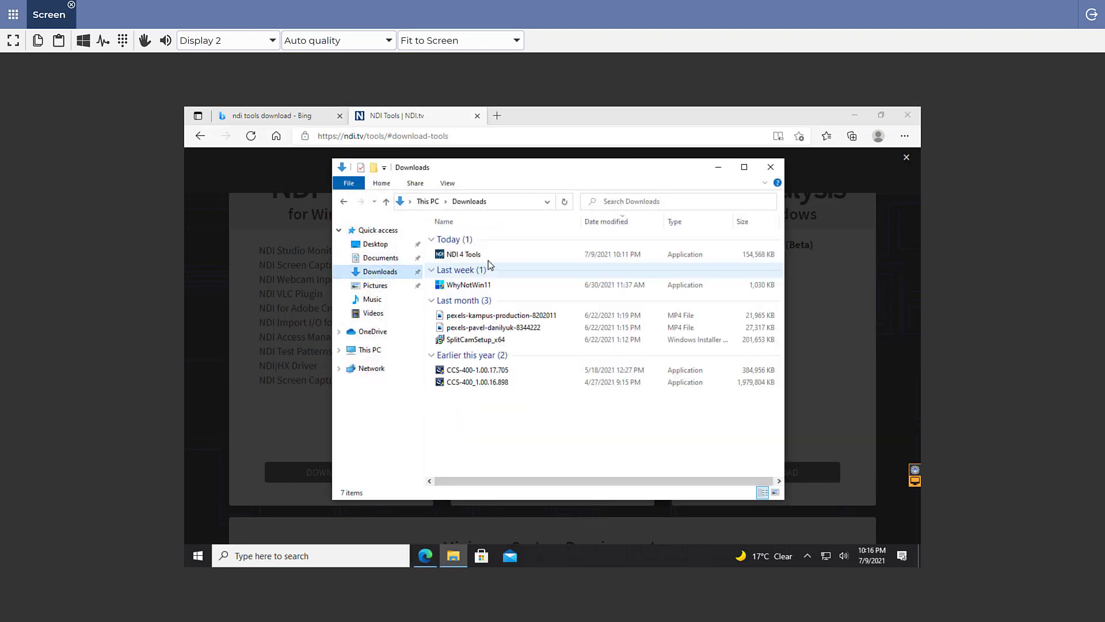
left_click(457, 255)
right_click(457, 255)
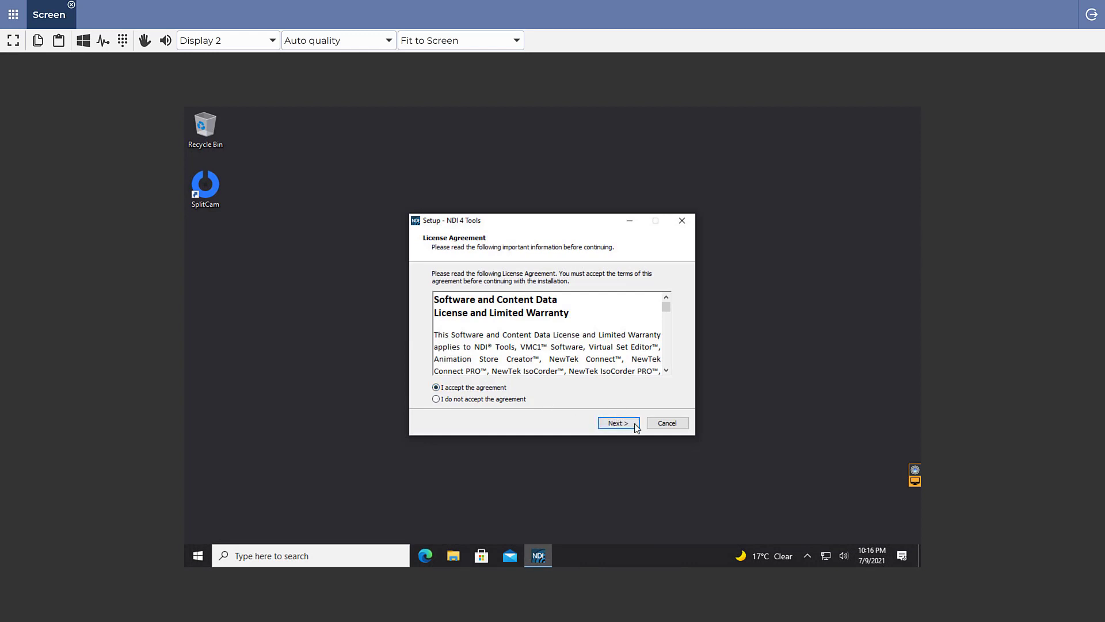
left_click(629, 424)
left_click(627, 419)
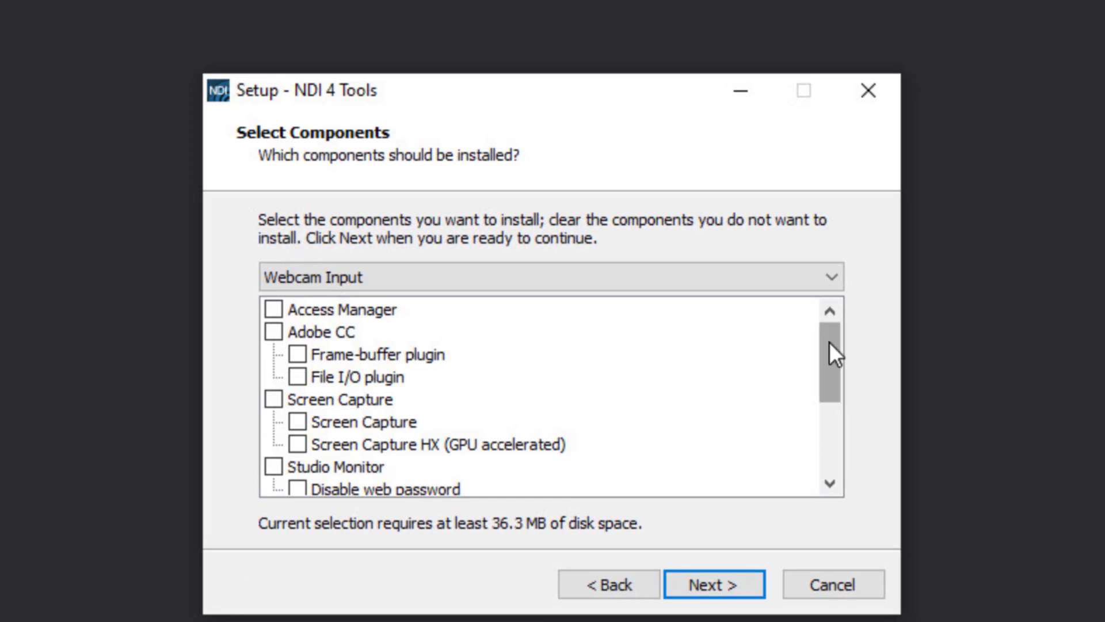
Step: Cut the installed components to Screen Capture only (24.0 MB) and continue
left_click_drag(830, 342, 830, 357)
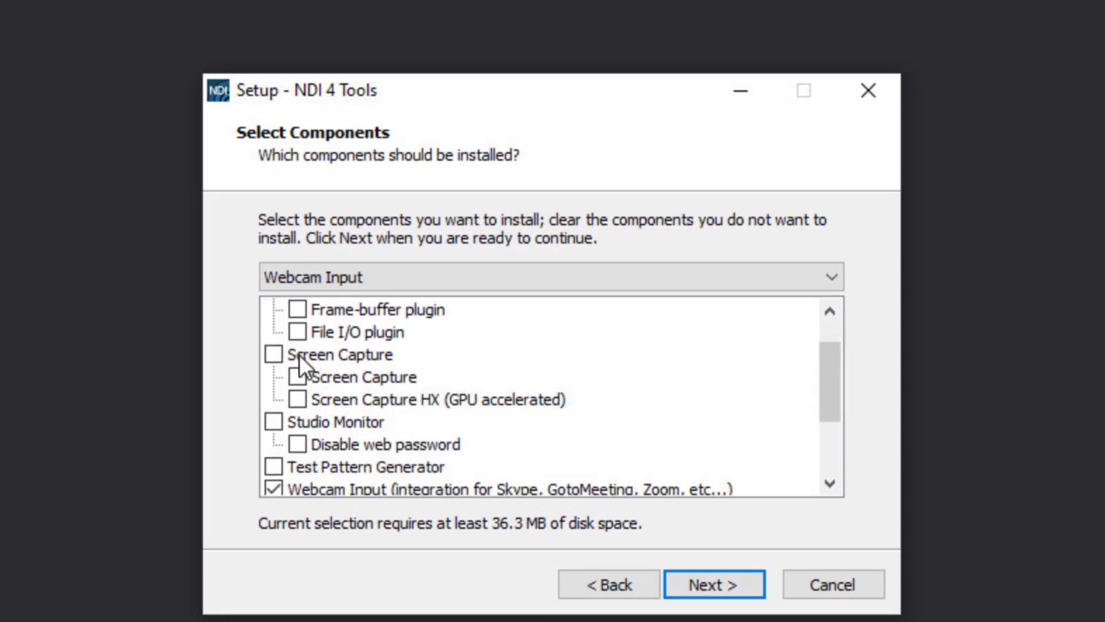
left_click(293, 379)
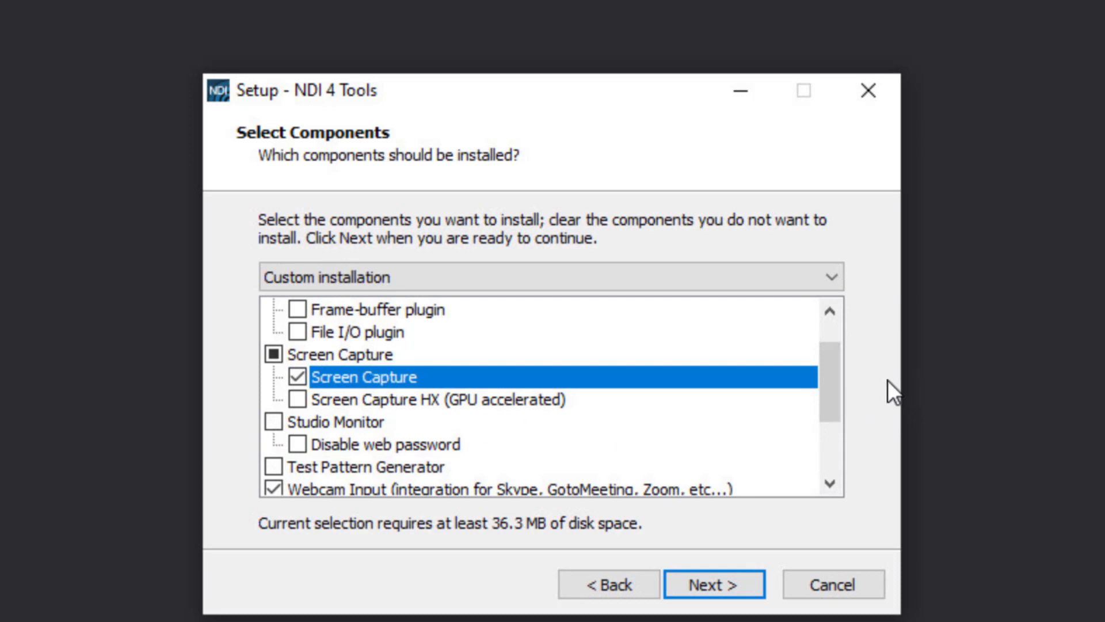
left_click_drag(825, 374, 825, 412)
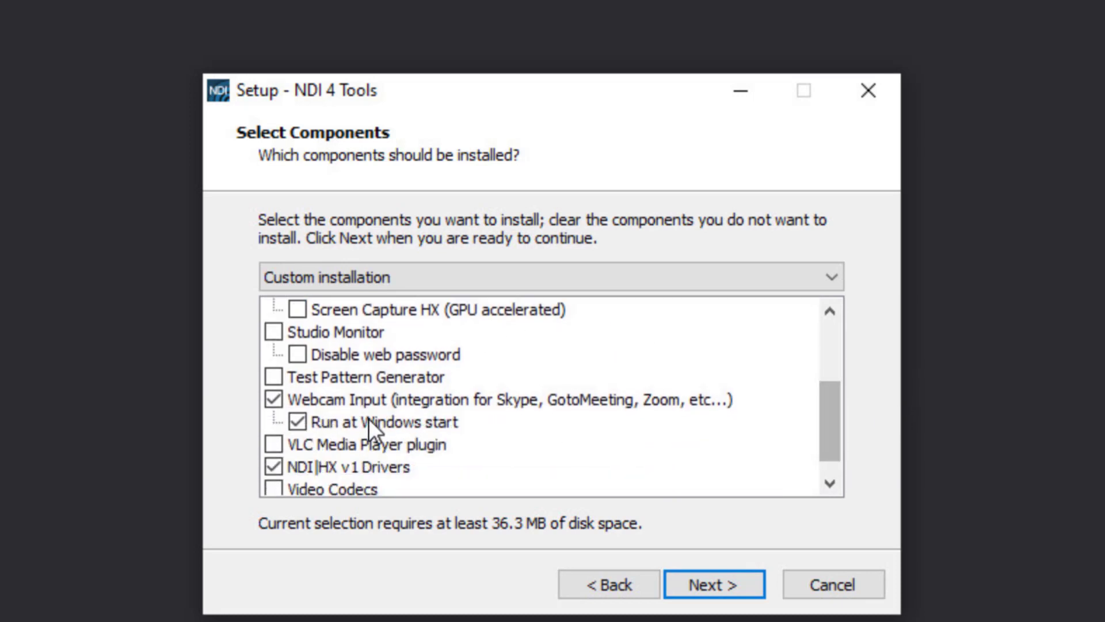
left_click(274, 400)
left_click(274, 445)
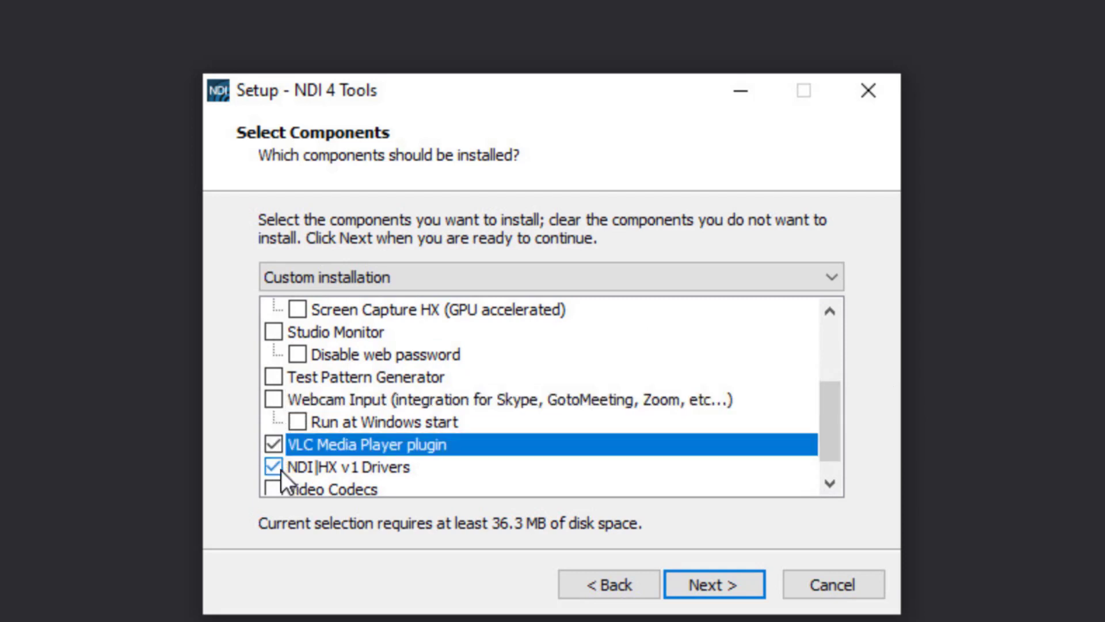
left_click(279, 467)
left_click(274, 442)
left_click_drag(831, 409, 834, 379)
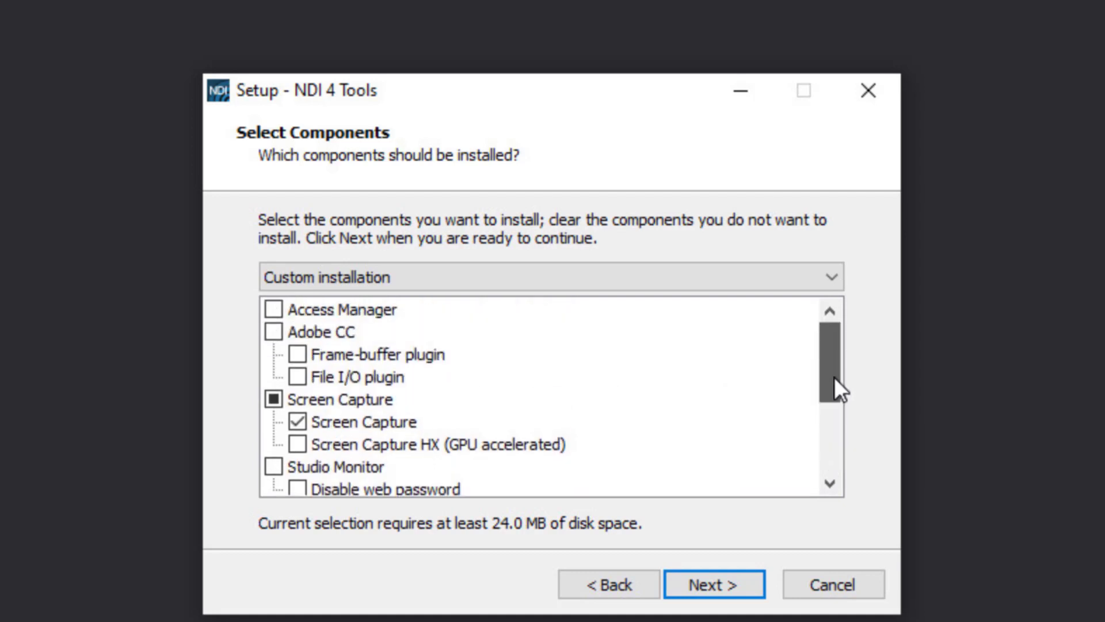
left_click_drag(846, 339, 847, 333)
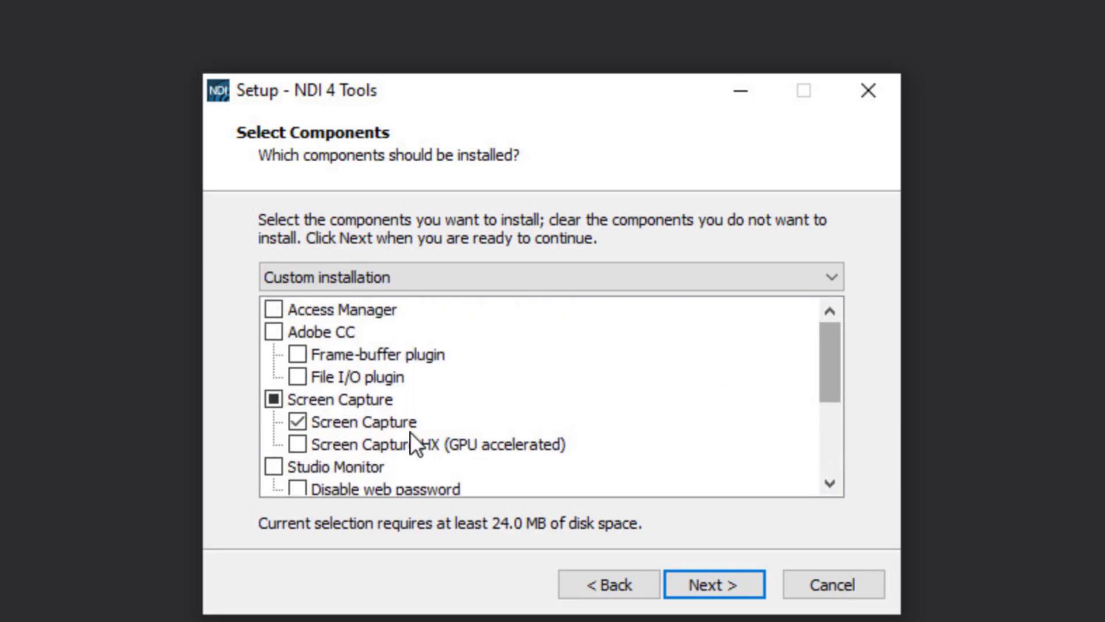
left_click(710, 589)
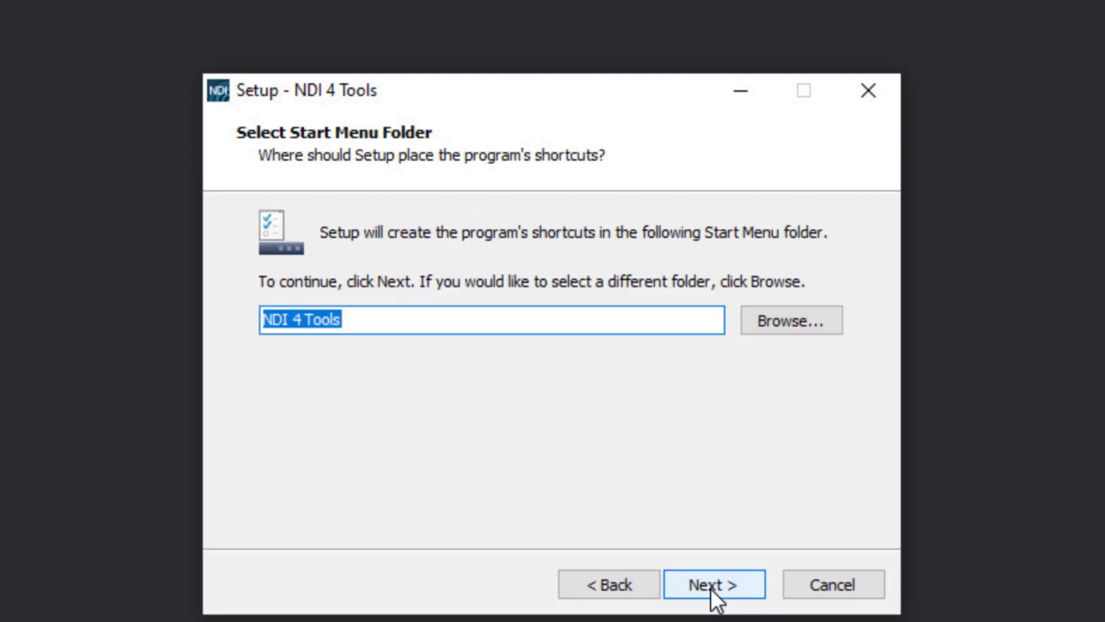
Step: Install with the default NDI 4 Tools shortcut folder, untick both 'View…' options, and finish
left_click(710, 589)
left_click(711, 589)
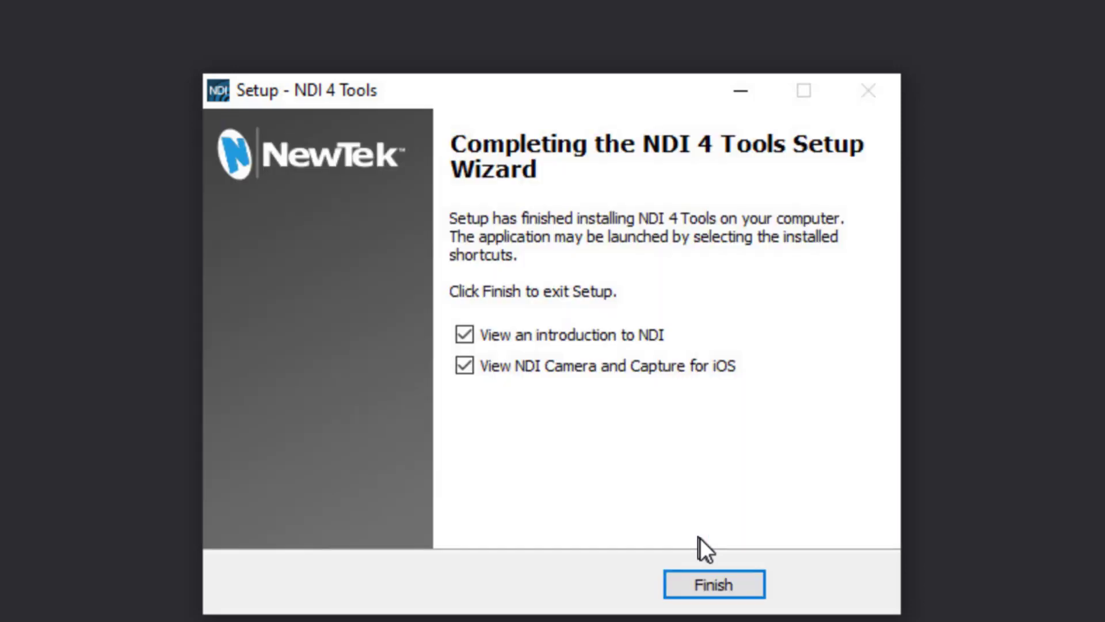
left_click(615, 342)
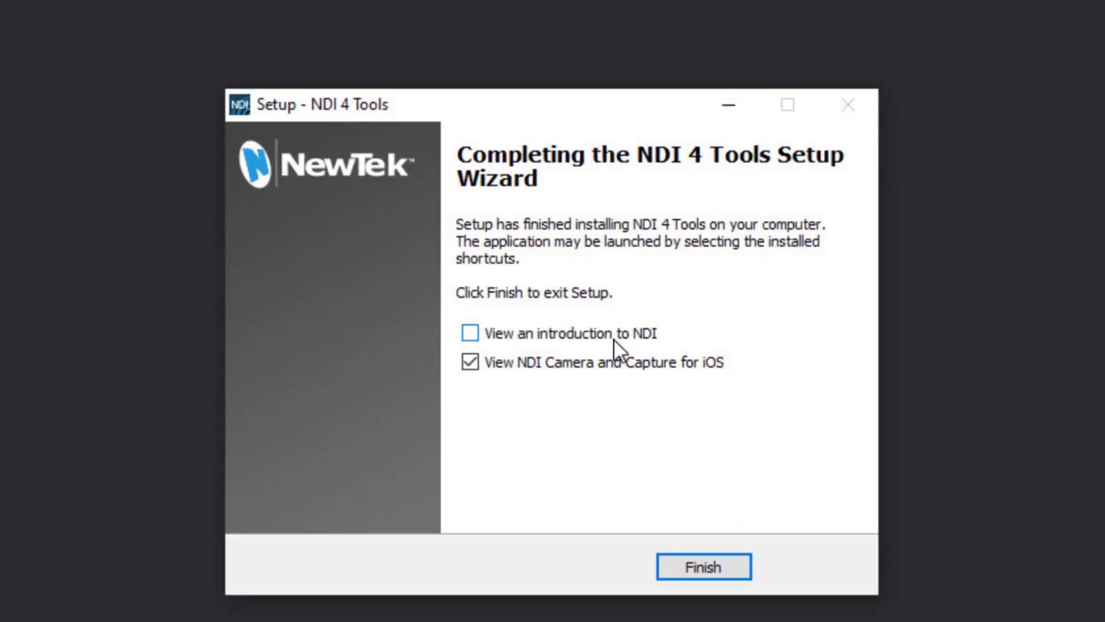
left_click(610, 366)
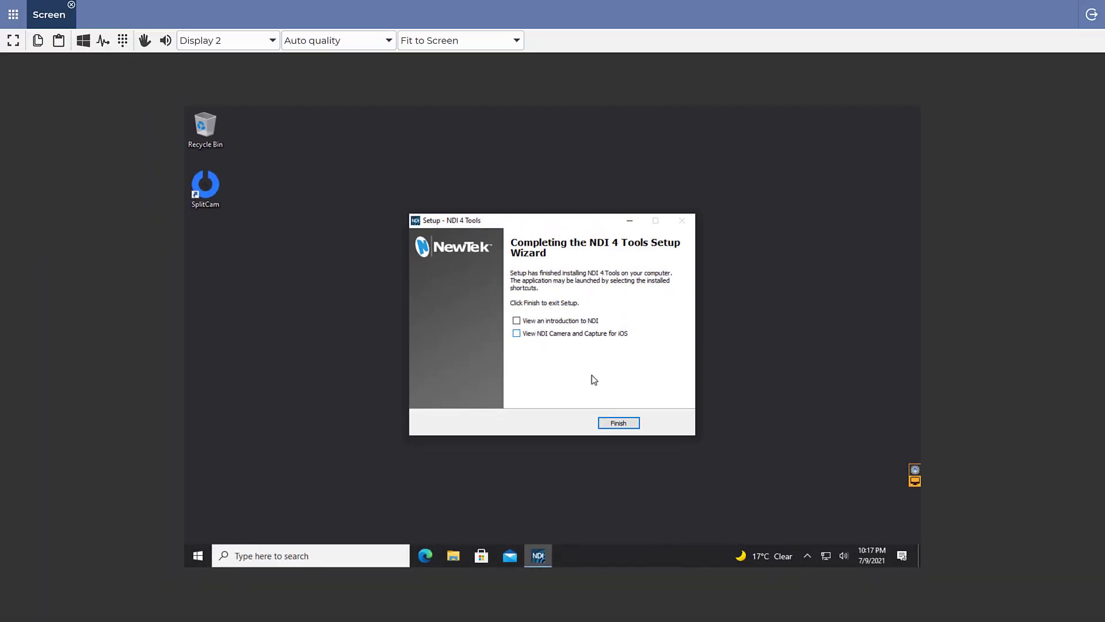
left_click(612, 424)
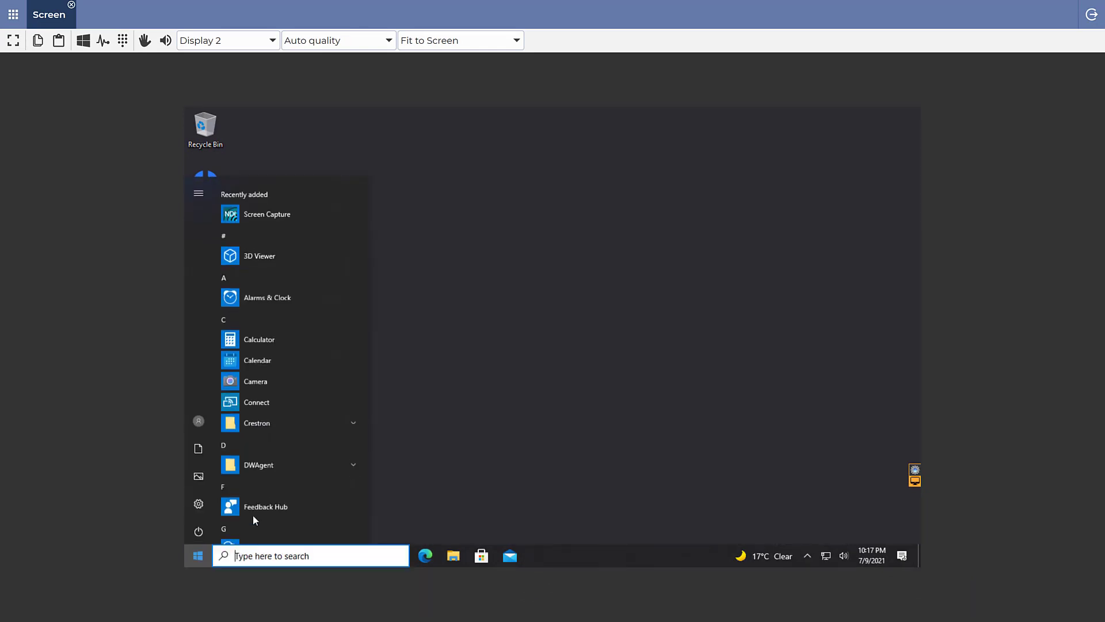
Step: Launch NDI Screen Capture from the NDI 4 Tools Start group and set its framerate to 25p (PAL)
scroll(305, 431, "down", 5)
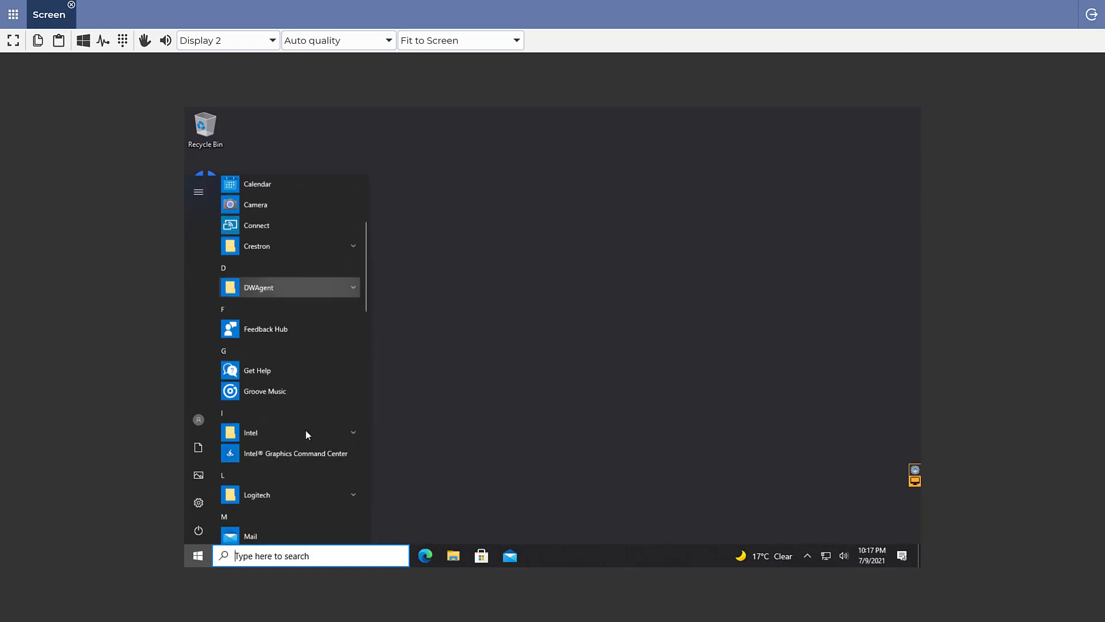
left_click(264, 489)
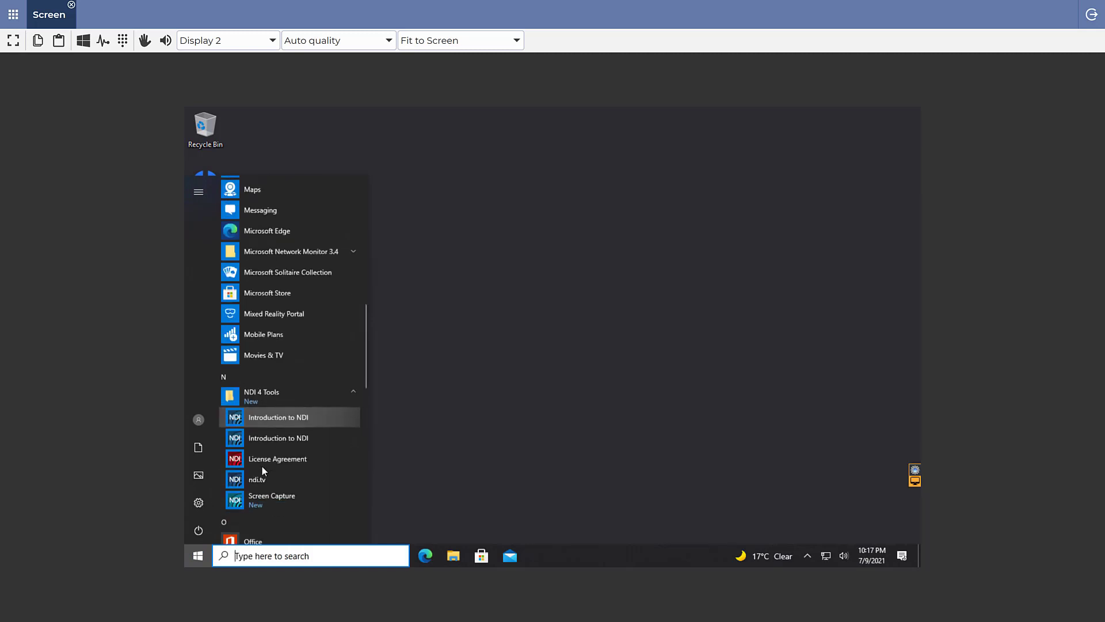
left_click(279, 491)
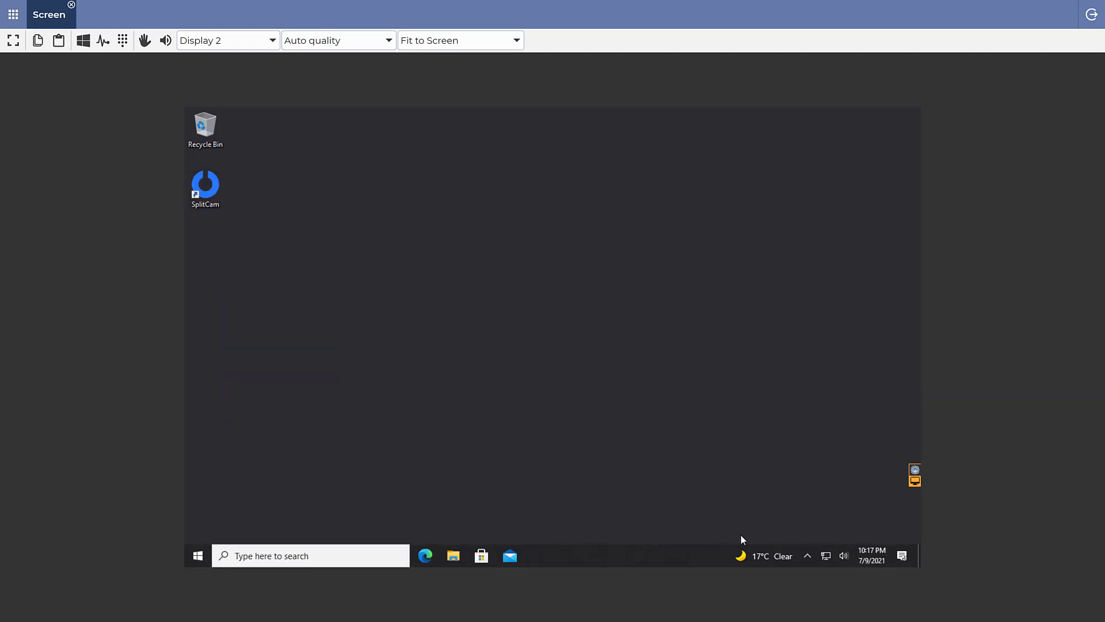
left_click(809, 557)
right_click(828, 536)
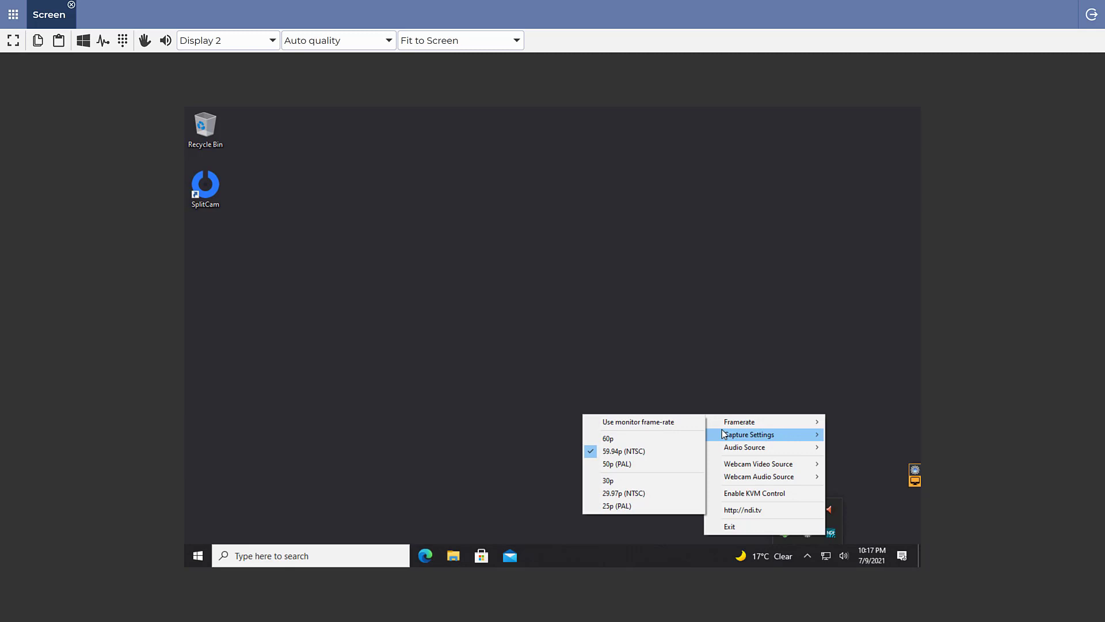
mouse_move(723, 434)
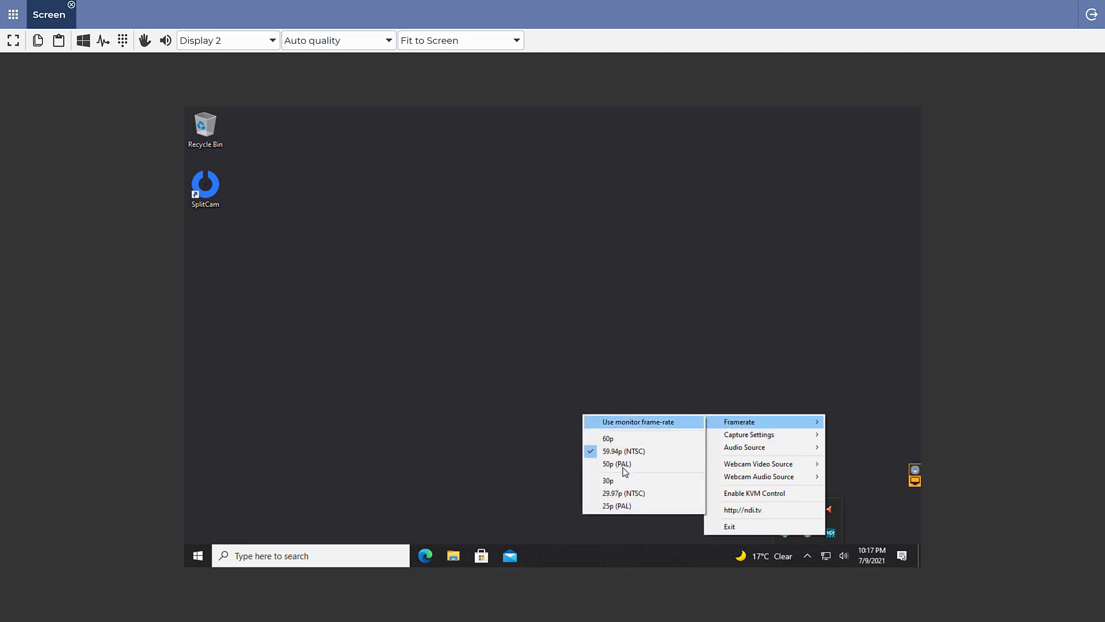
left_click(633, 504)
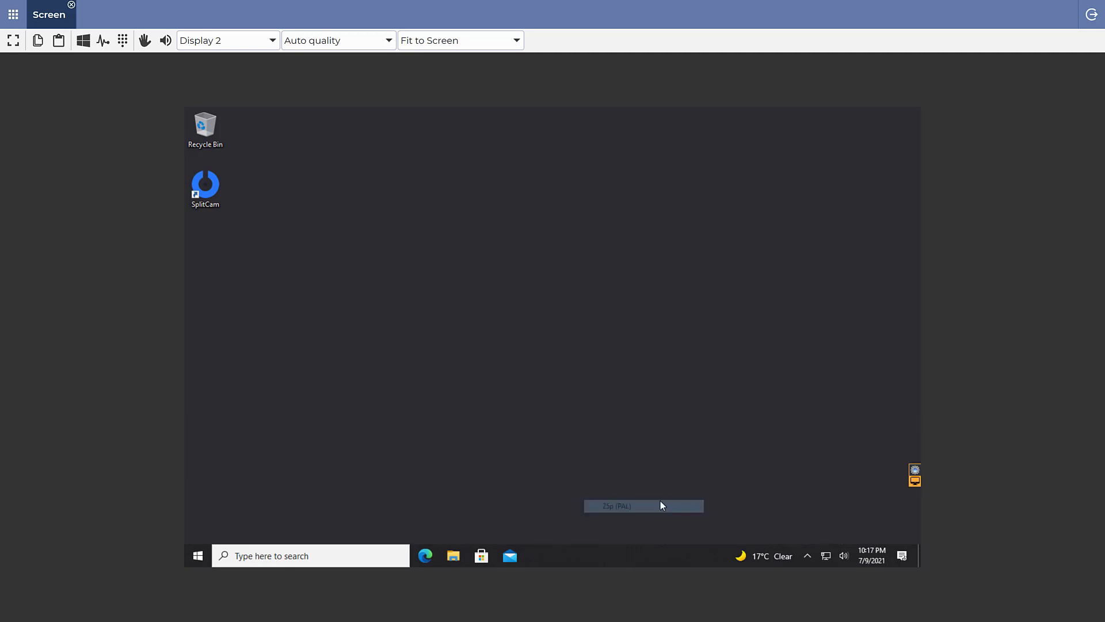
right_click(831, 532)
mouse_move(804, 429)
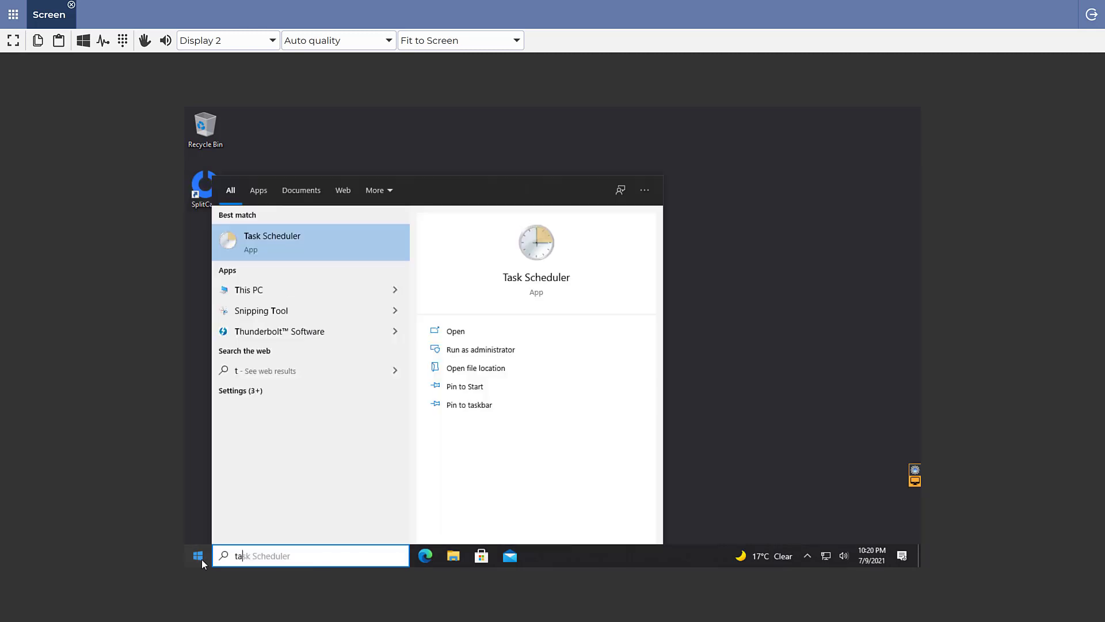
Step: Open Task Scheduler, show the Task Scheduler Library tasks, and bring up the task list menu
left_click(320, 231)
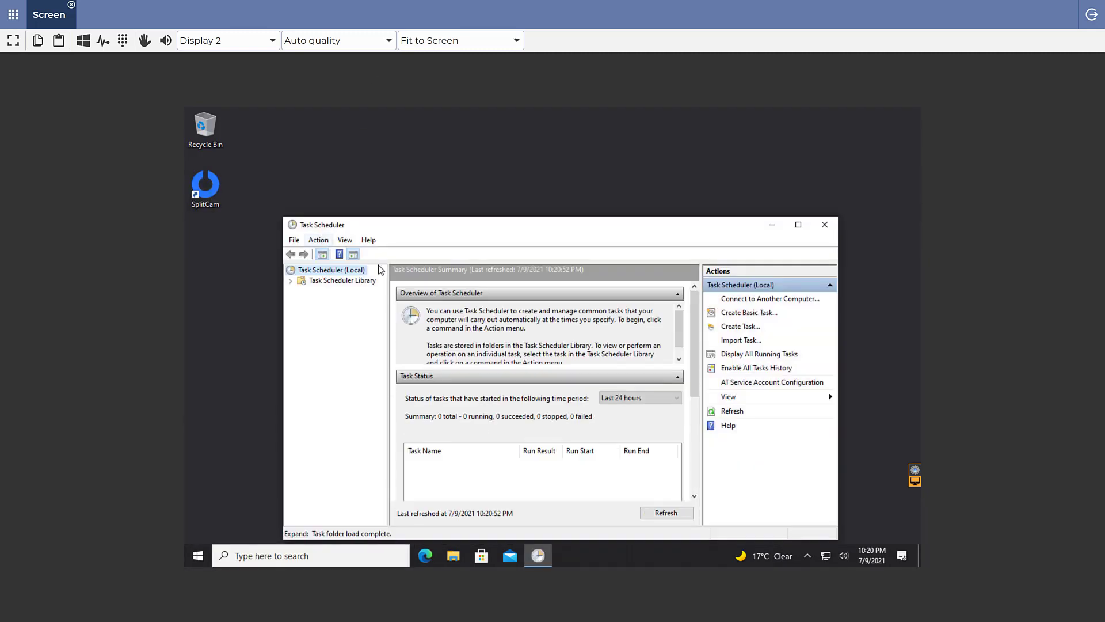
left_click(291, 282)
left_click(322, 280)
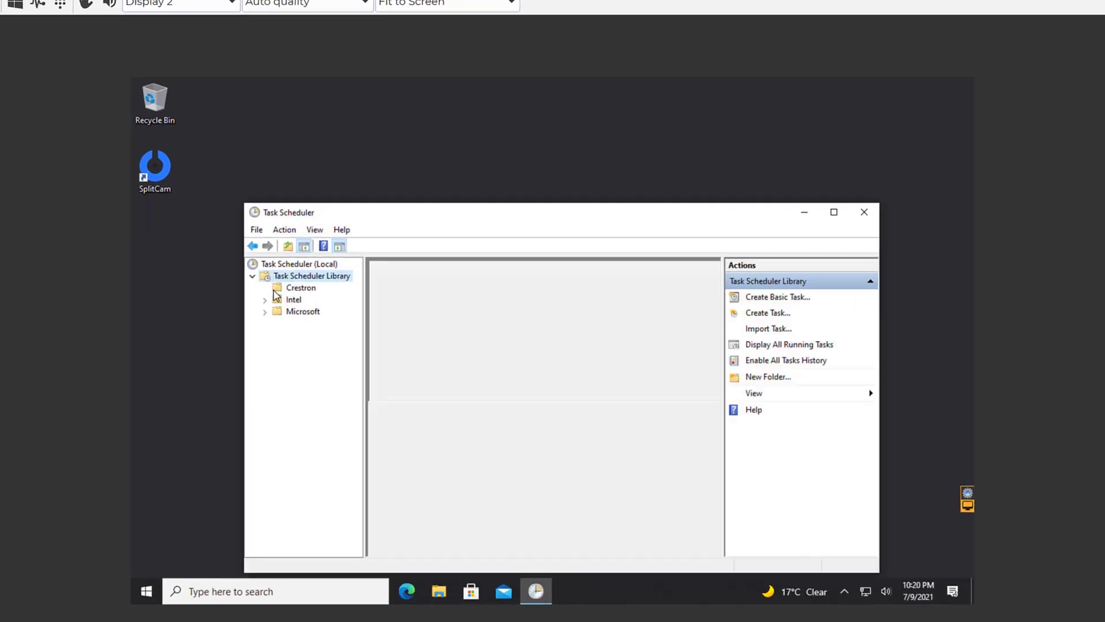
right_click(413, 337)
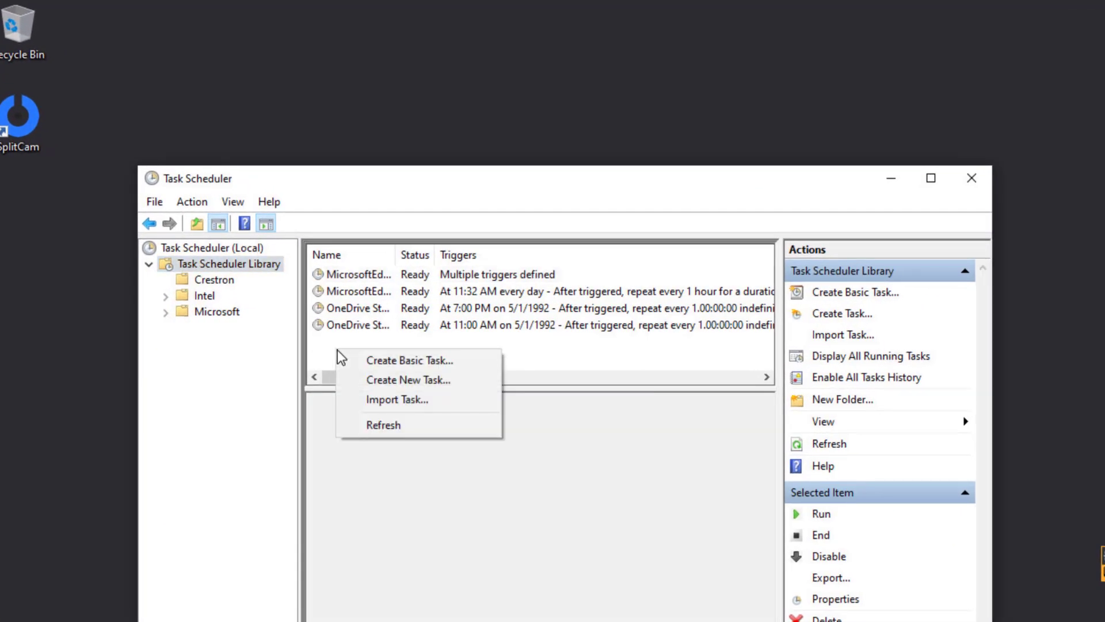
Step: Create a task named 'NDI Tests' with an 'At log on' trigger
left_click(369, 377)
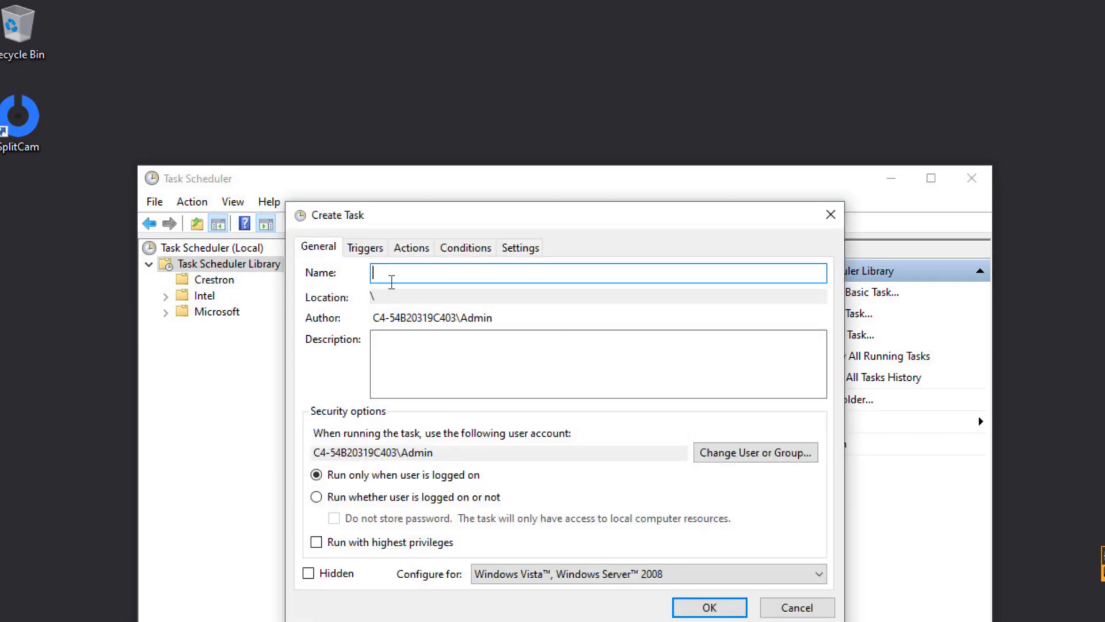
type("NDI Tests")
left_click(363, 247)
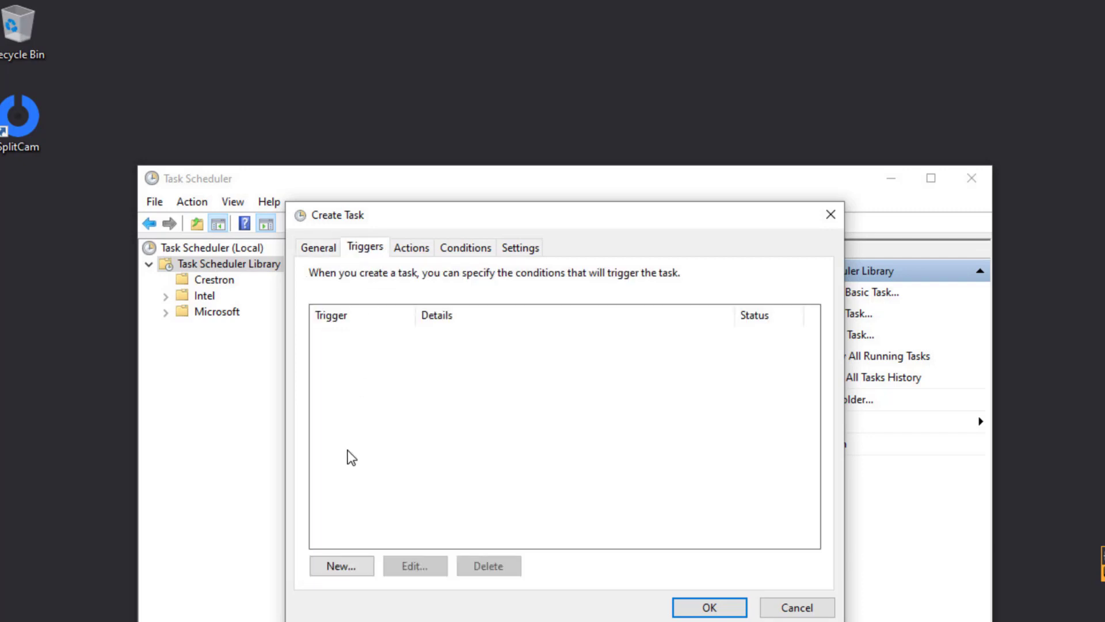
left_click(346, 566)
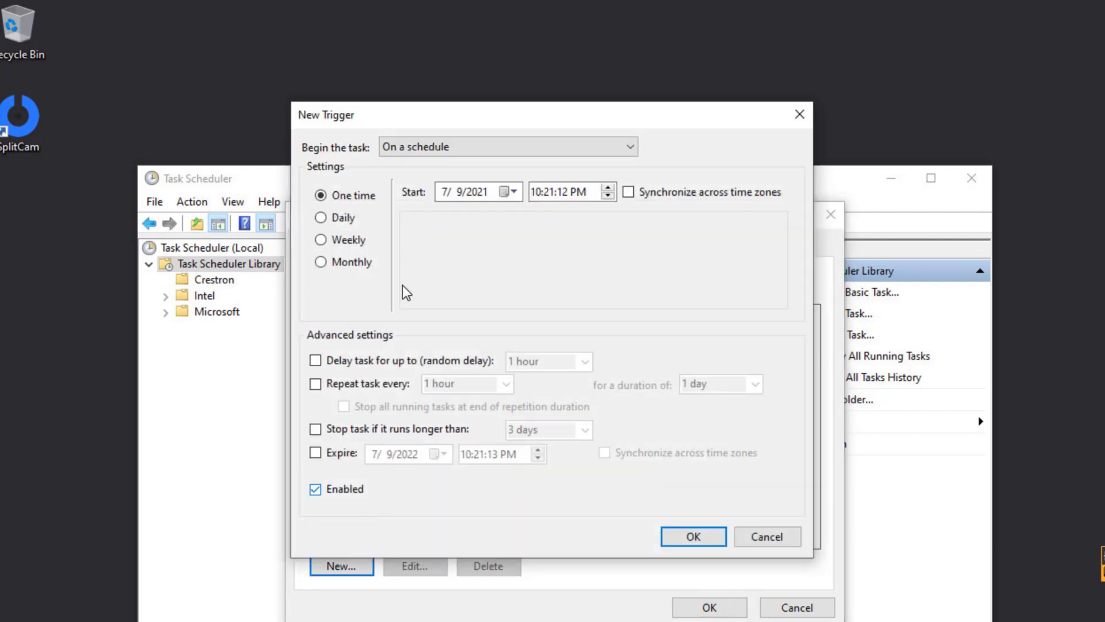
left_click(509, 147)
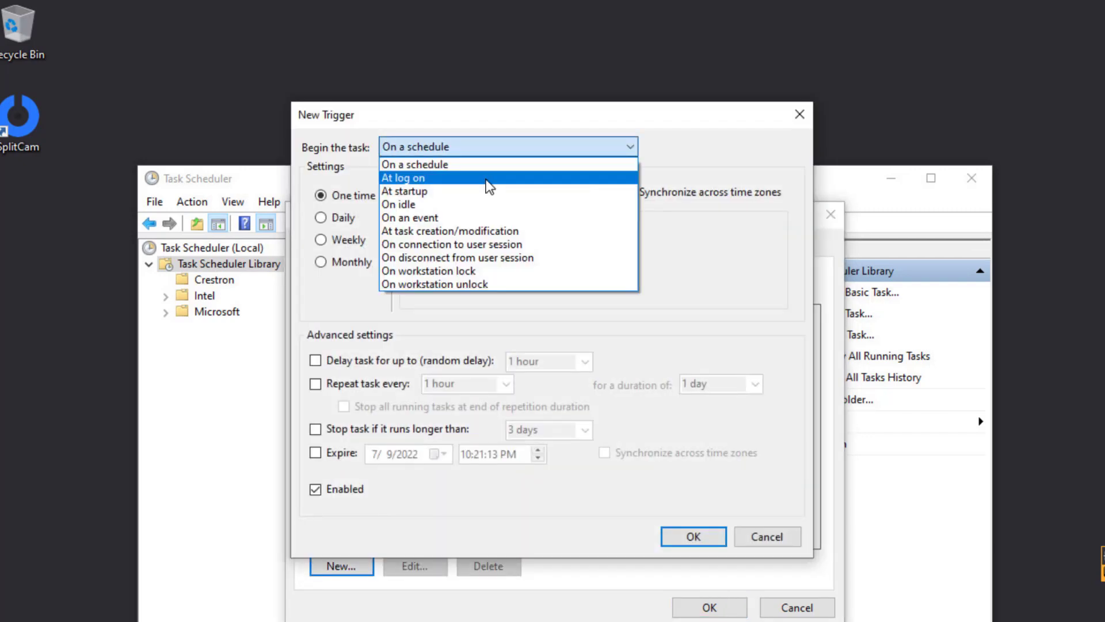
left_click(489, 175)
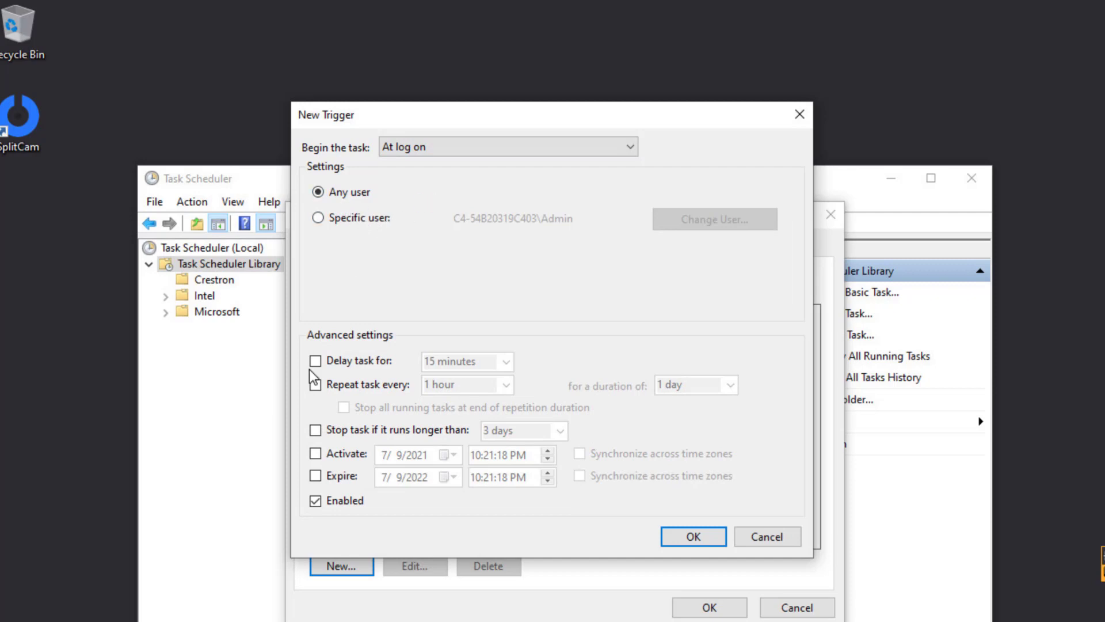
left_click(679, 533)
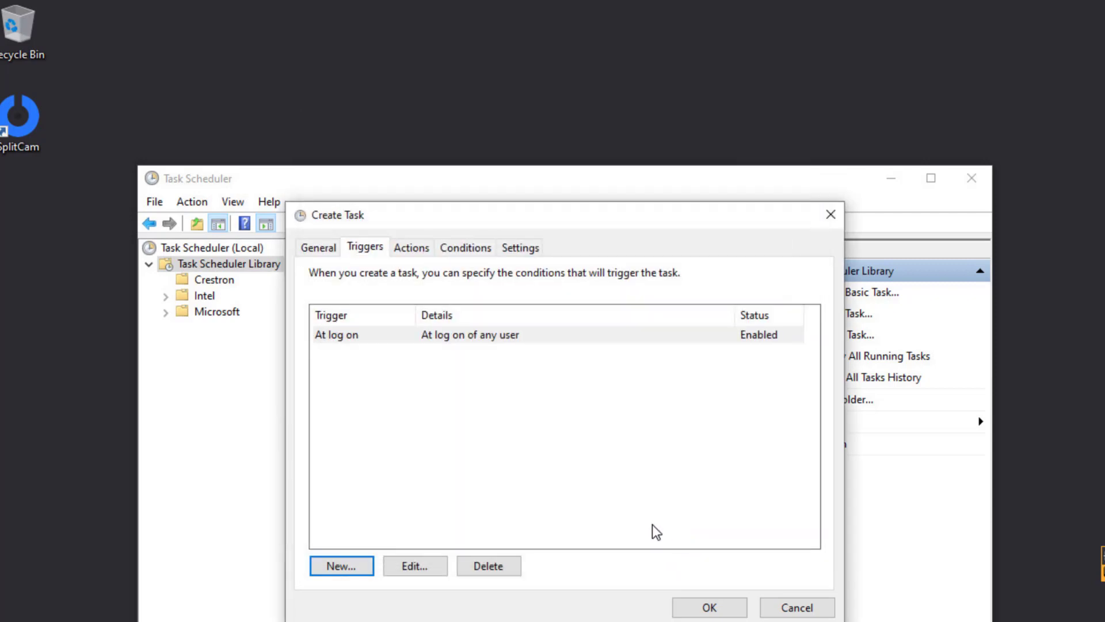
Step: Add a Start a program action running Application.Network.ScanConverter2.x64
left_click(414, 252)
left_click(362, 570)
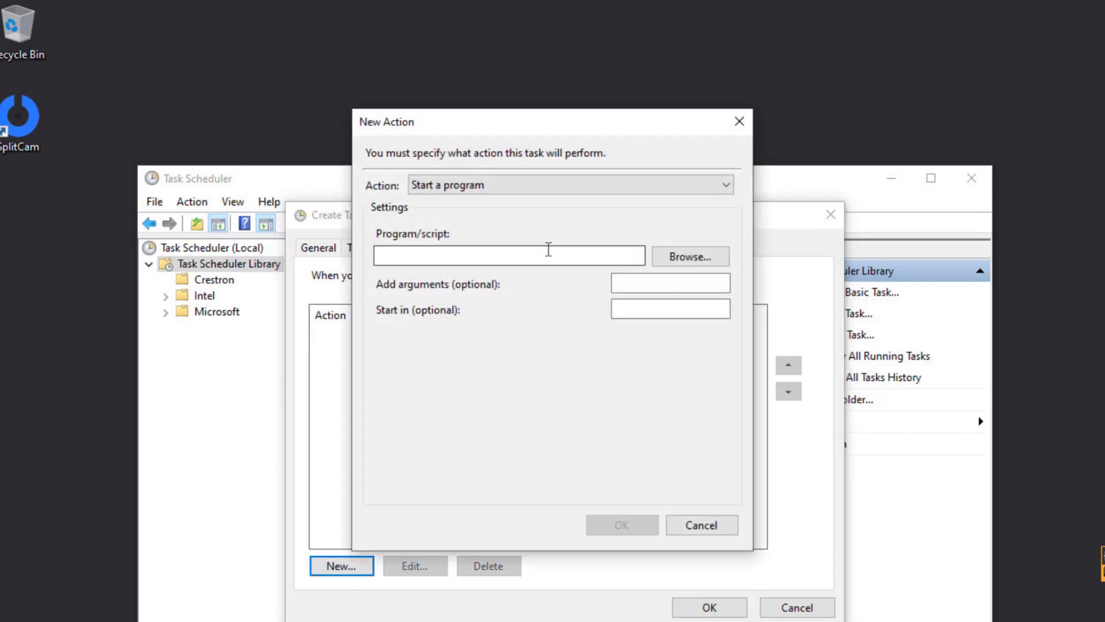
left_click(667, 255)
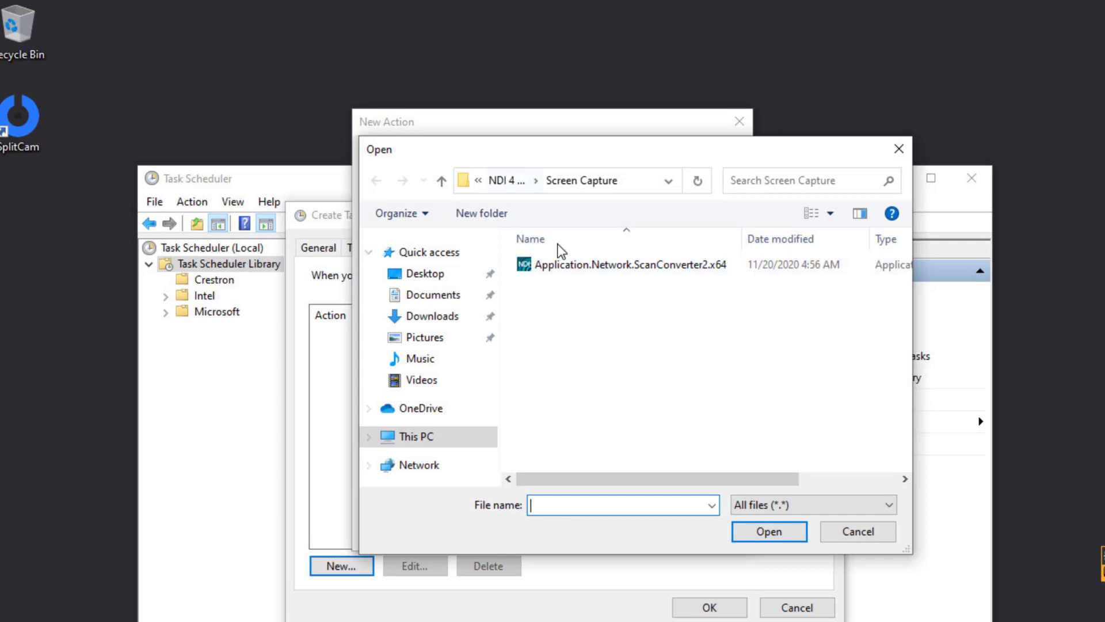
left_click(669, 182)
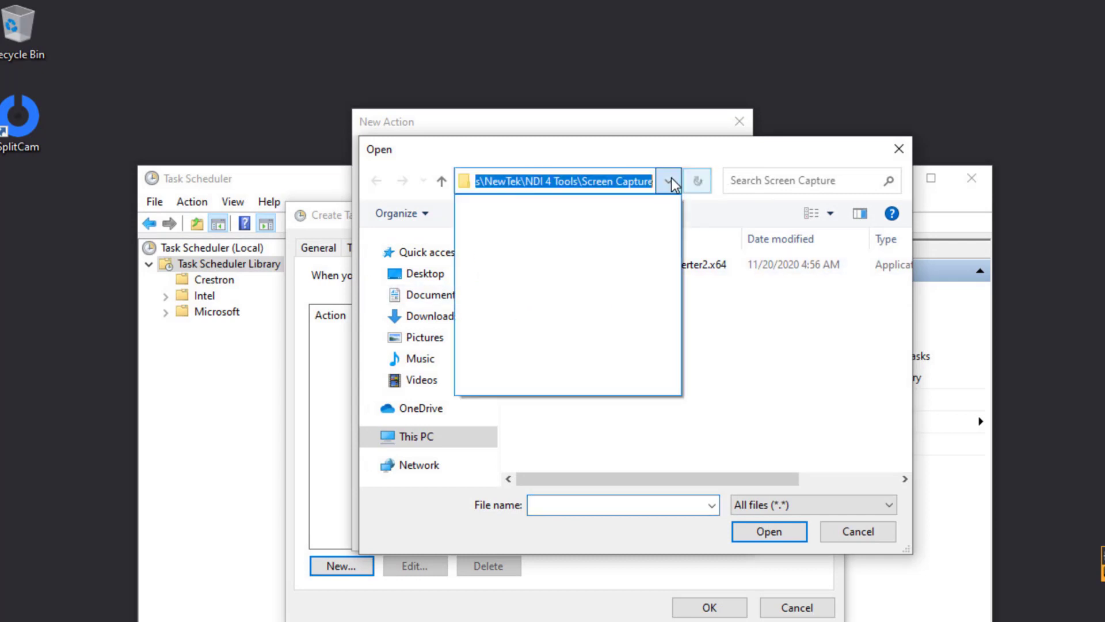
left_click(758, 343)
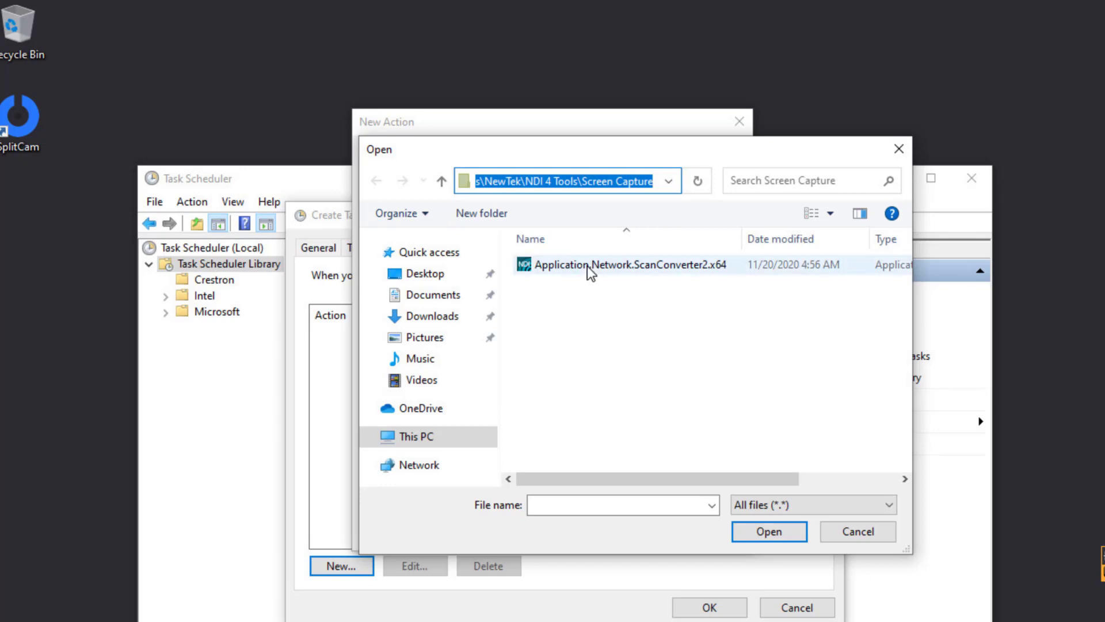
double_click(587, 266)
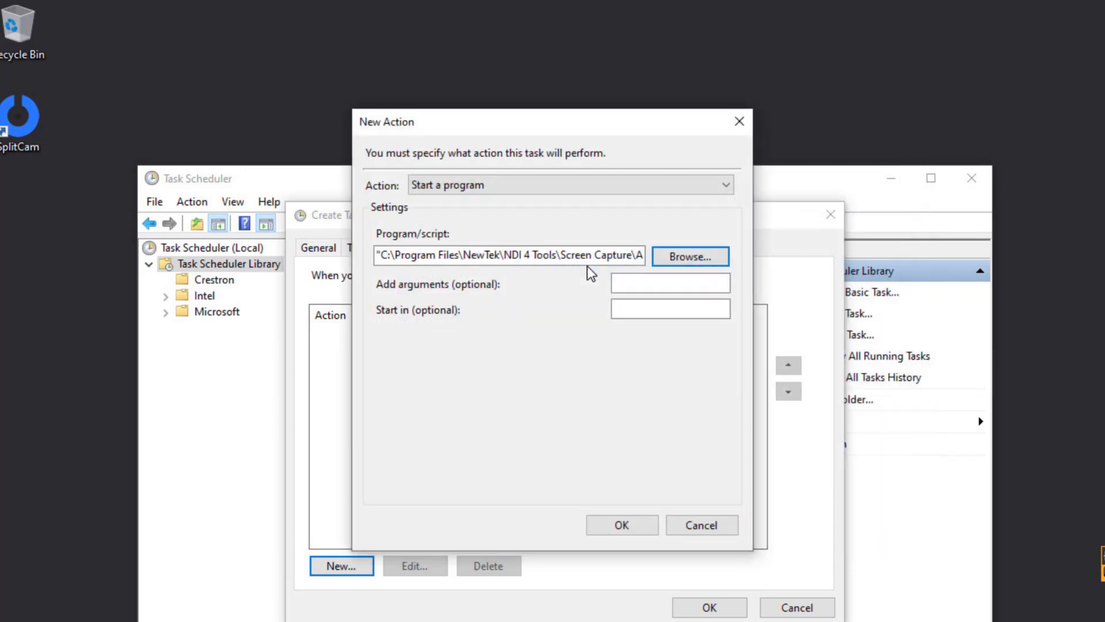
left_click(633, 530)
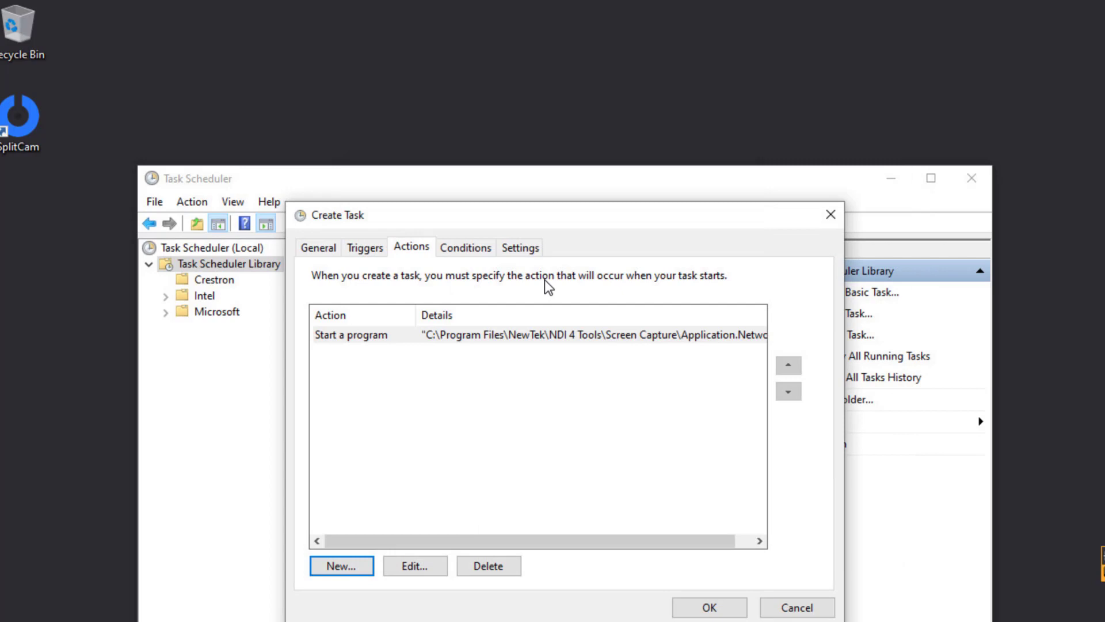
Step: Untick 'Stop the task if it runs longer than 3 days' in the task settings
left_click(464, 256)
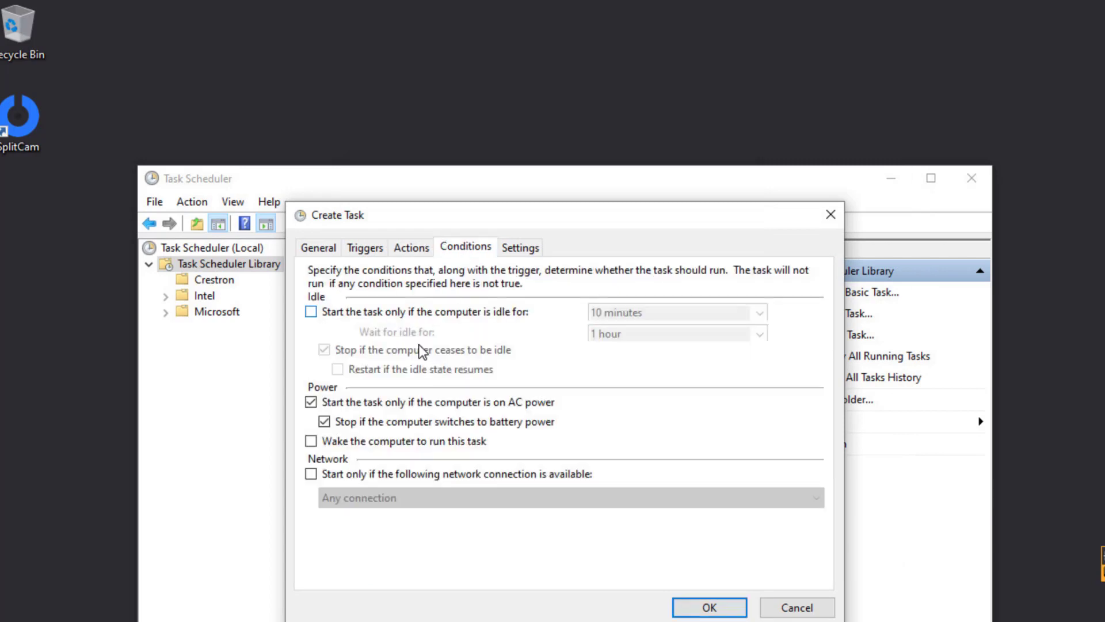
left_click(521, 248)
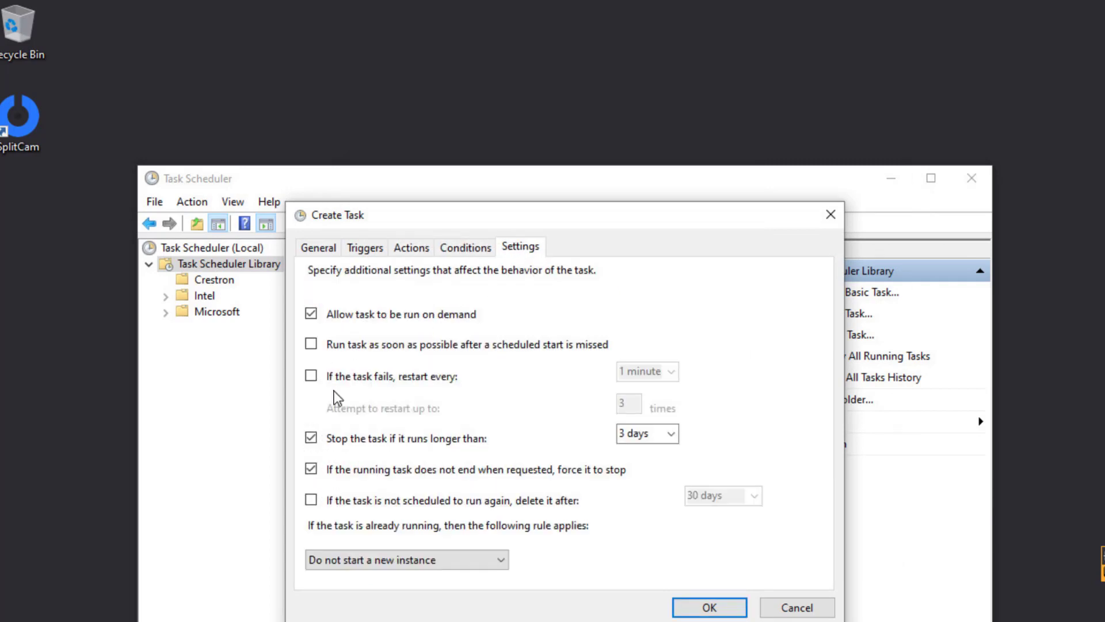
left_click(312, 439)
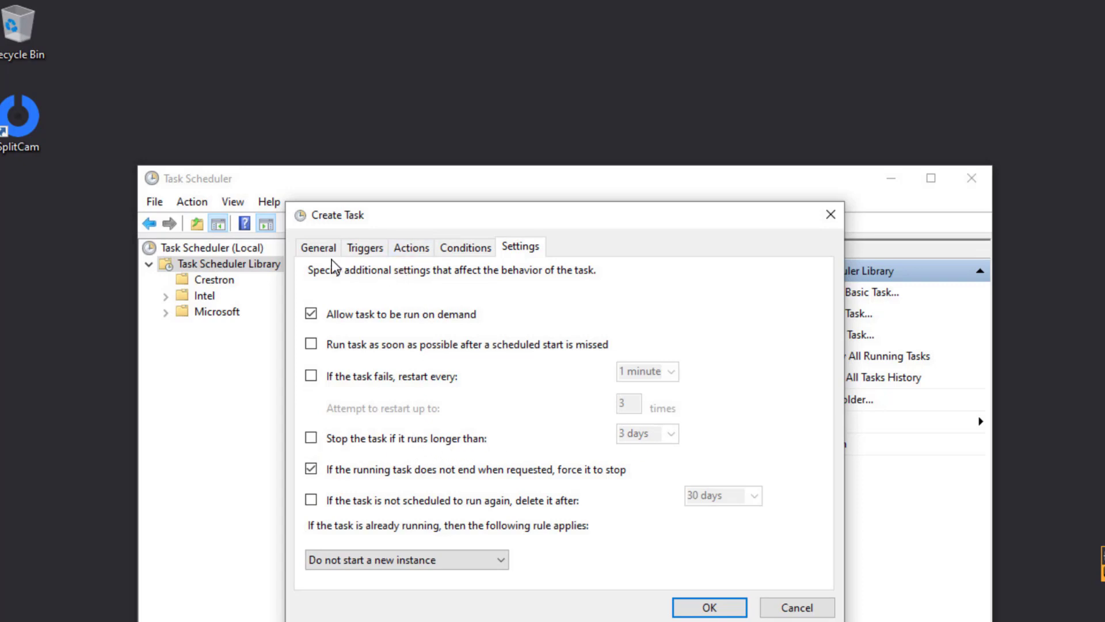
Step: Set the NDI Tools task to run as the BUILTIN\Users group, save it, and run it now
left_click(317, 247)
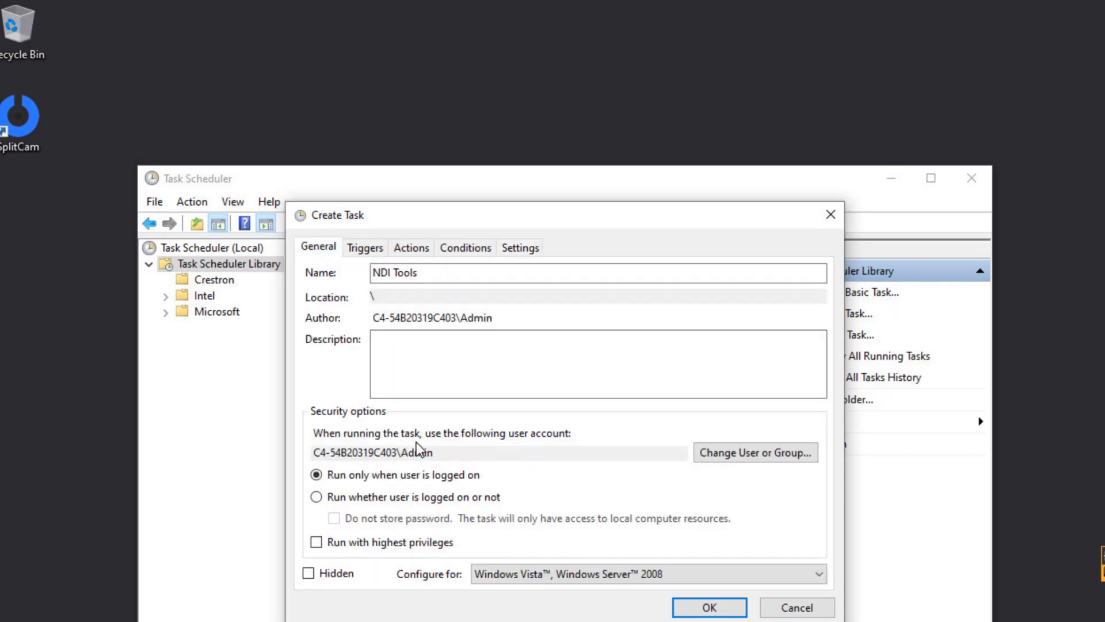
left_click(718, 455)
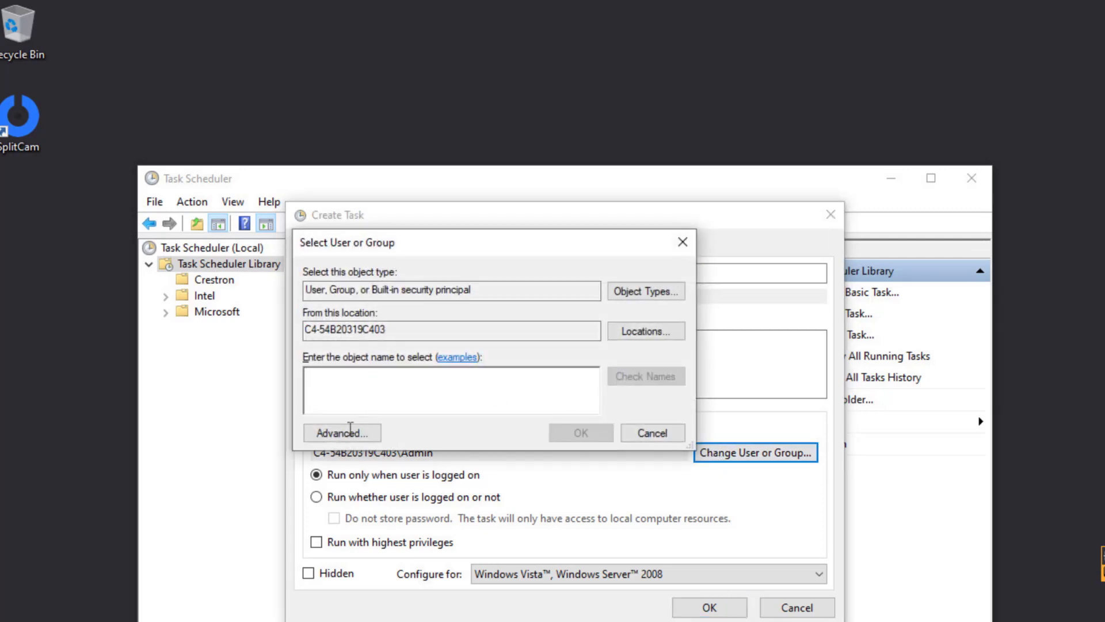
left_click(361, 424)
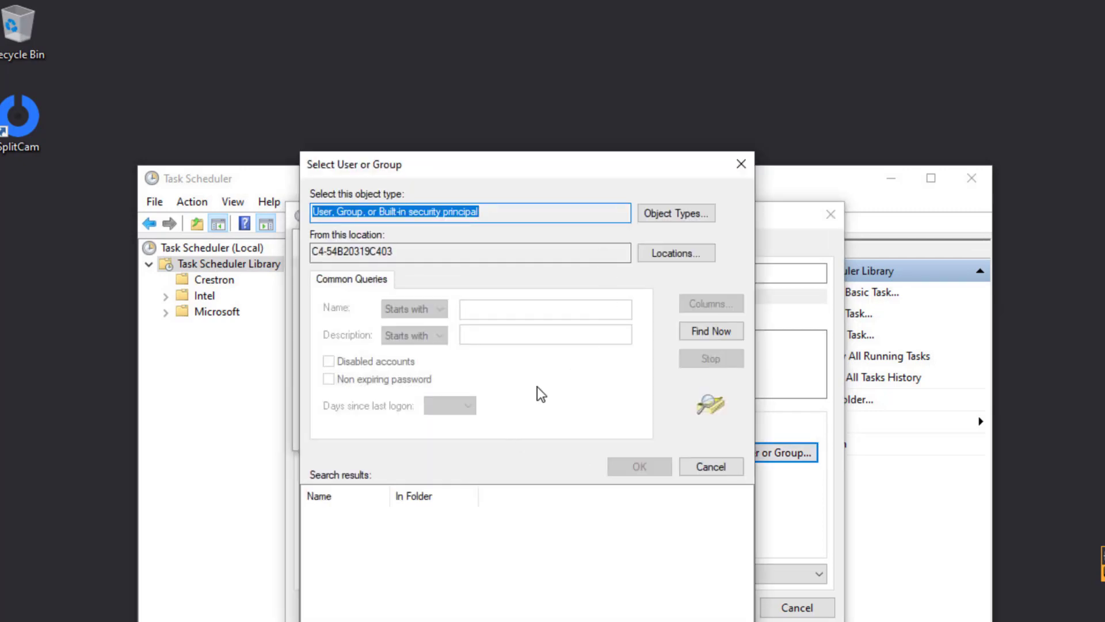
left_click(697, 332)
left_click_drag(557, 171, 550, 59)
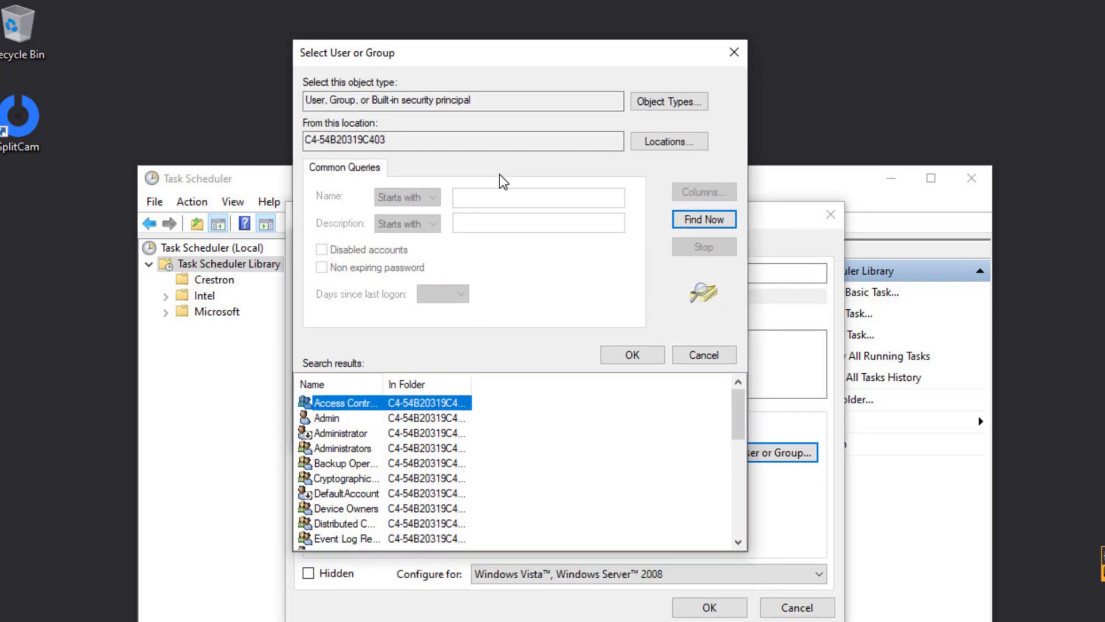
double_click(377, 382)
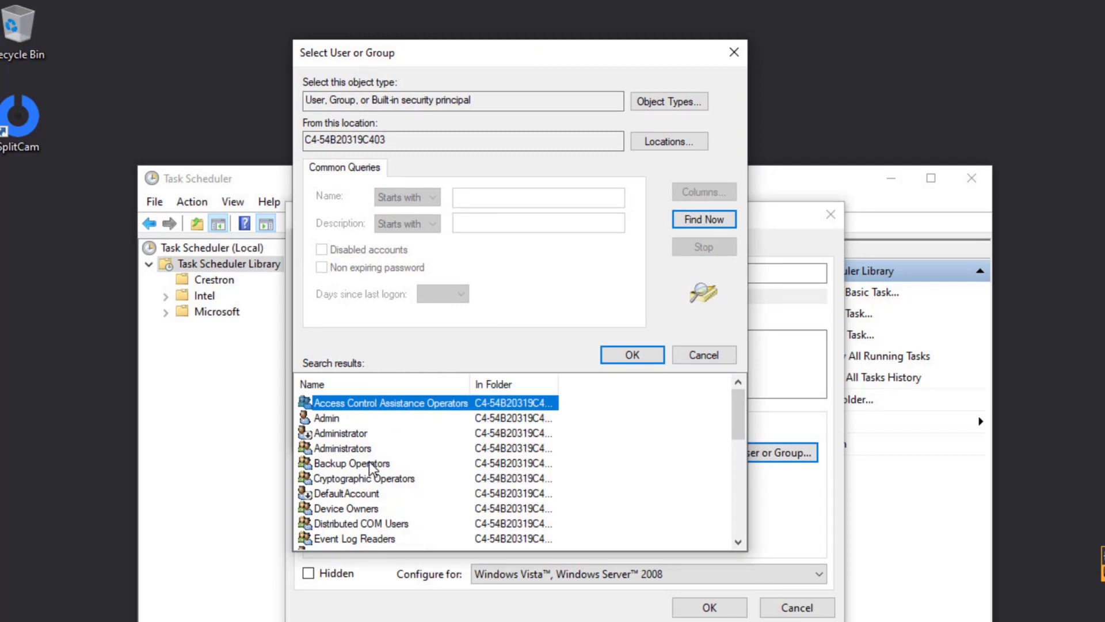
scroll(378, 478, "down", 5)
scroll(380, 483, "down", 1)
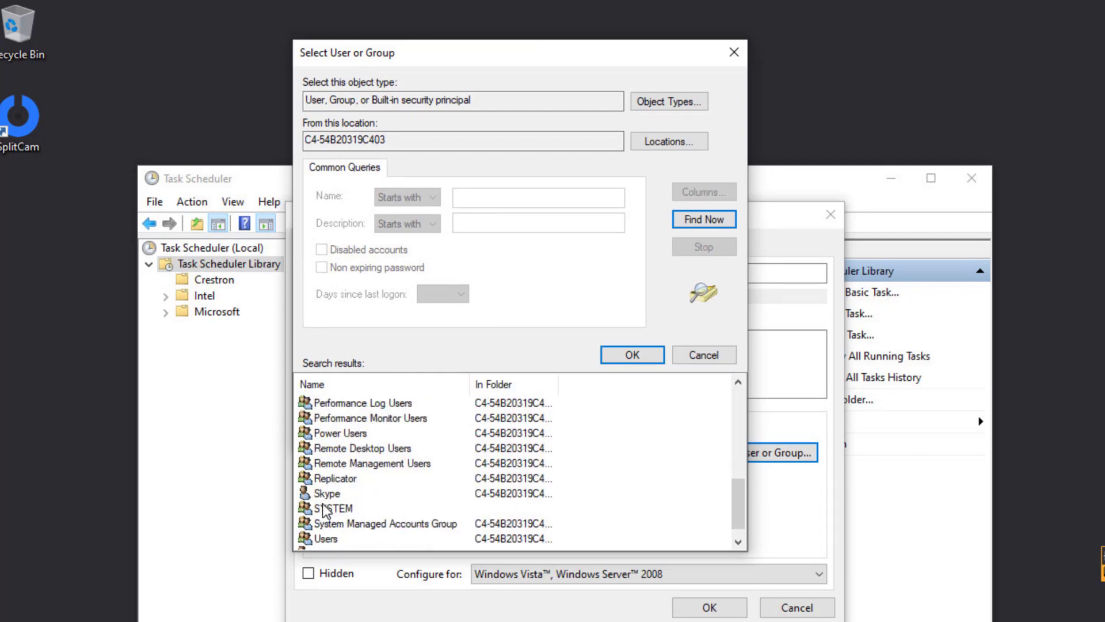
scroll(331, 515, "down", 1)
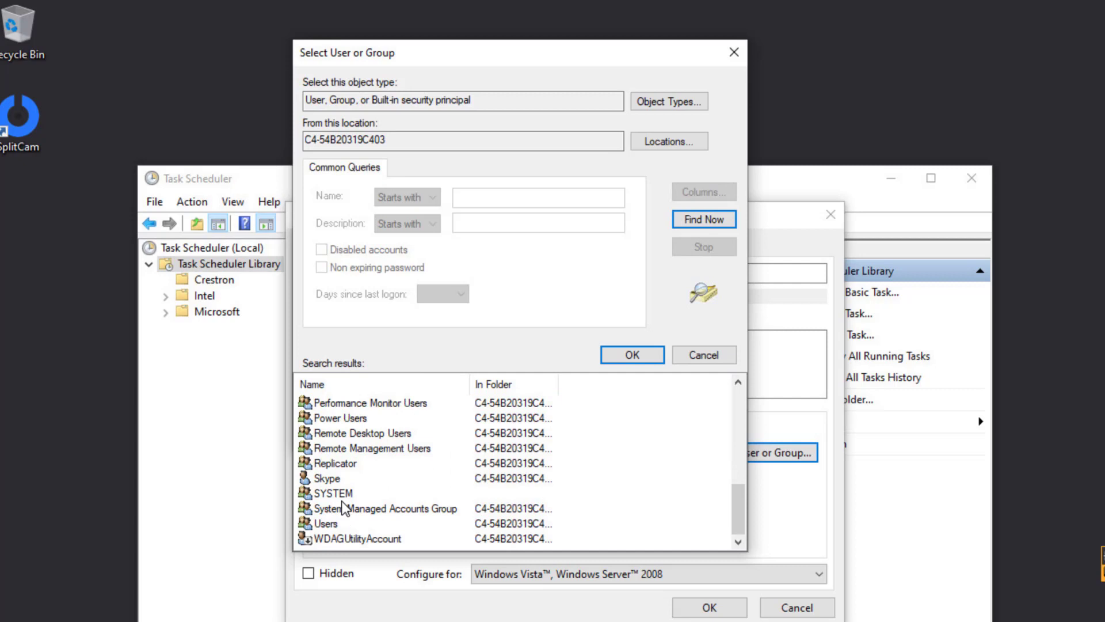
double_click(326, 523)
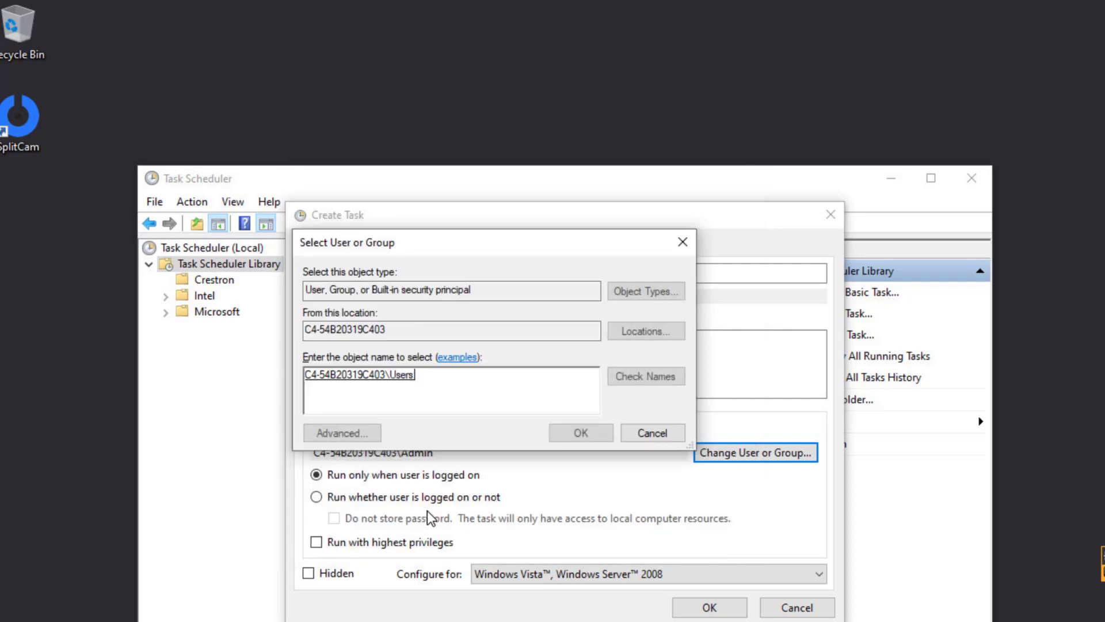
left_click(583, 438)
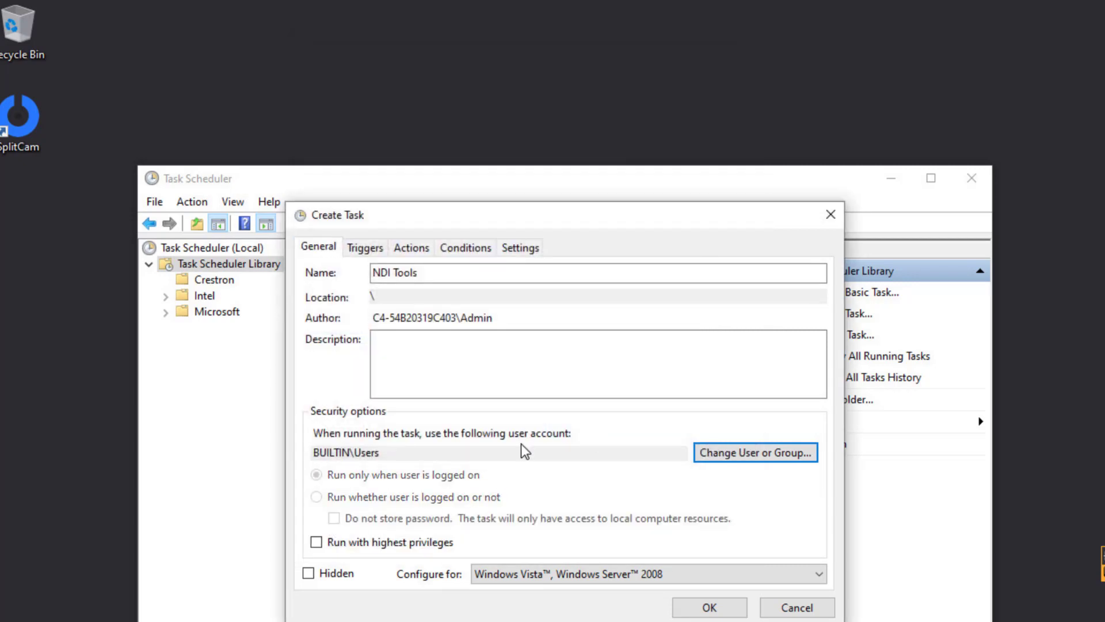
left_click(711, 608)
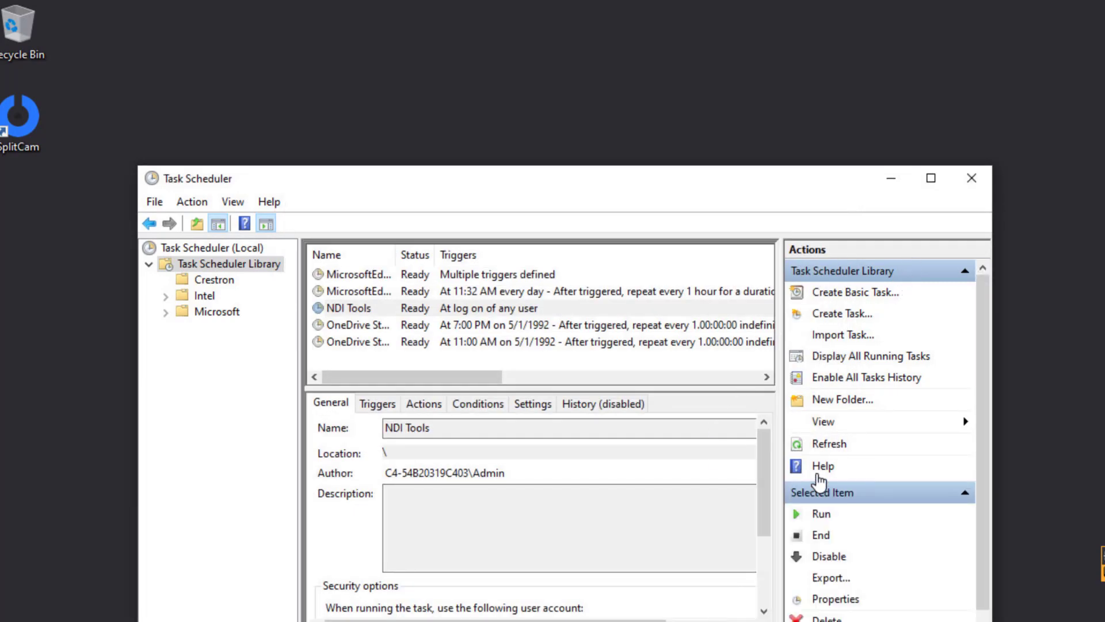
left_click(822, 514)
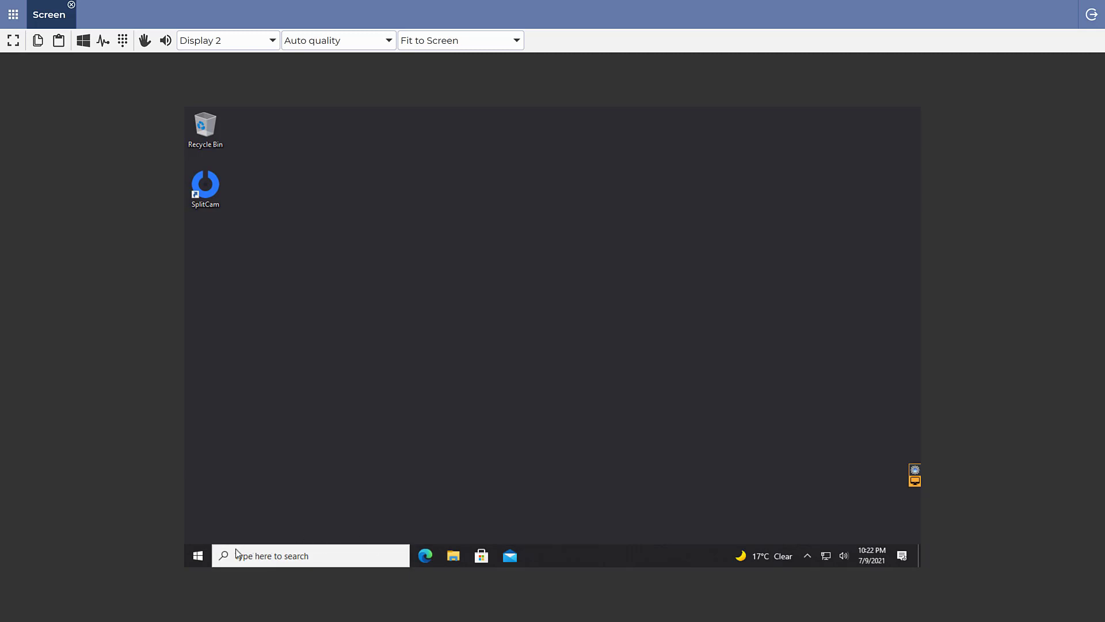
Step: Sign the Administrator account out of the remote Windows session from the Start menu
left_click(195, 558)
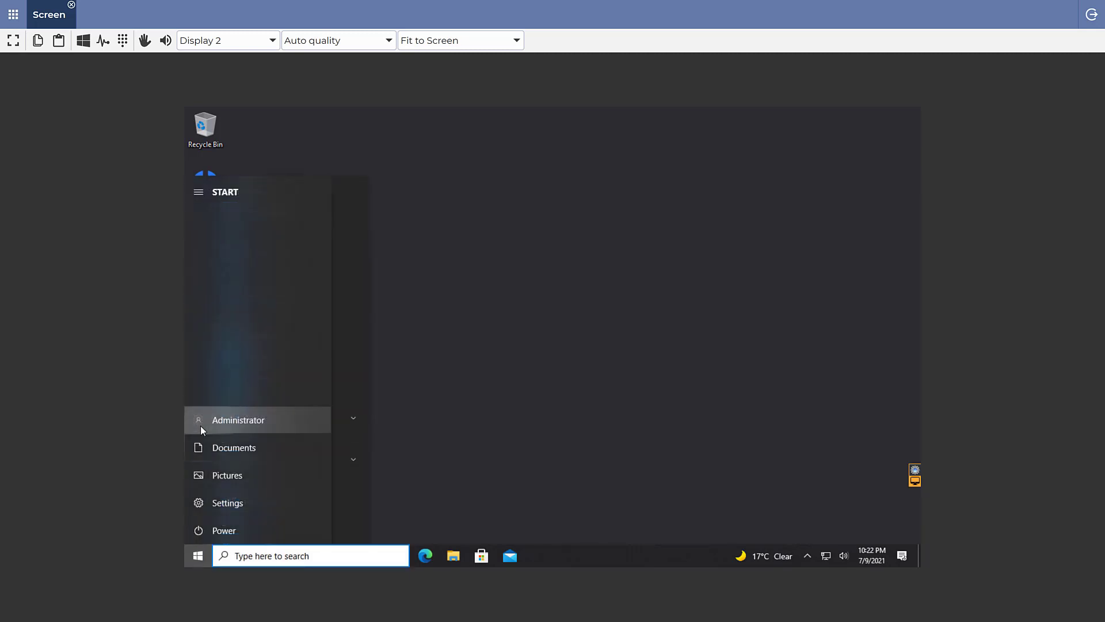
left_click(200, 426)
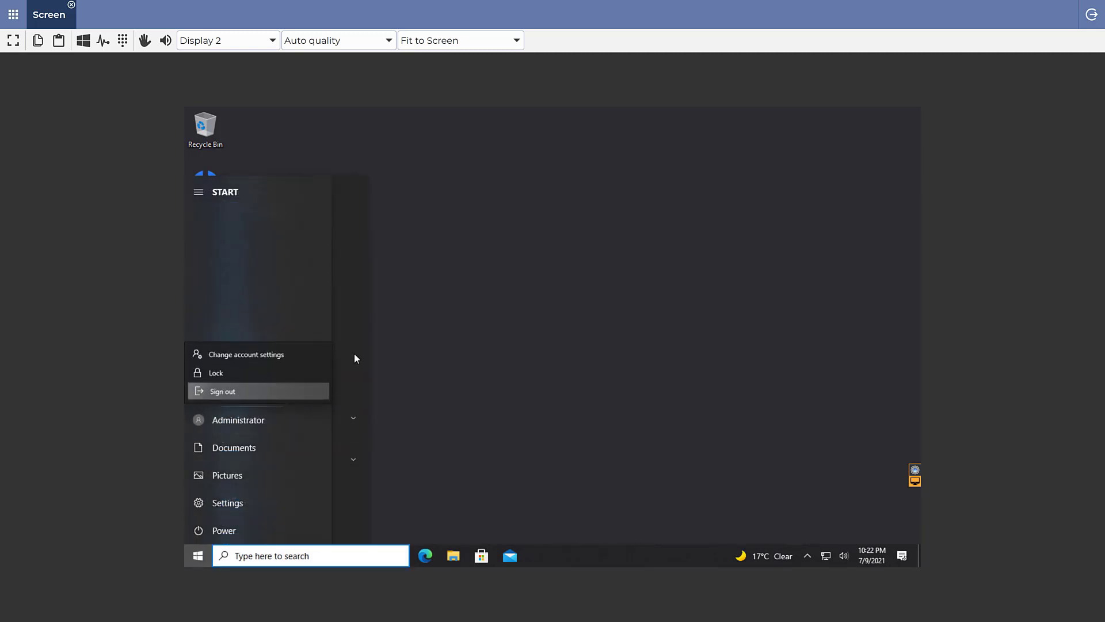
left_click(303, 384)
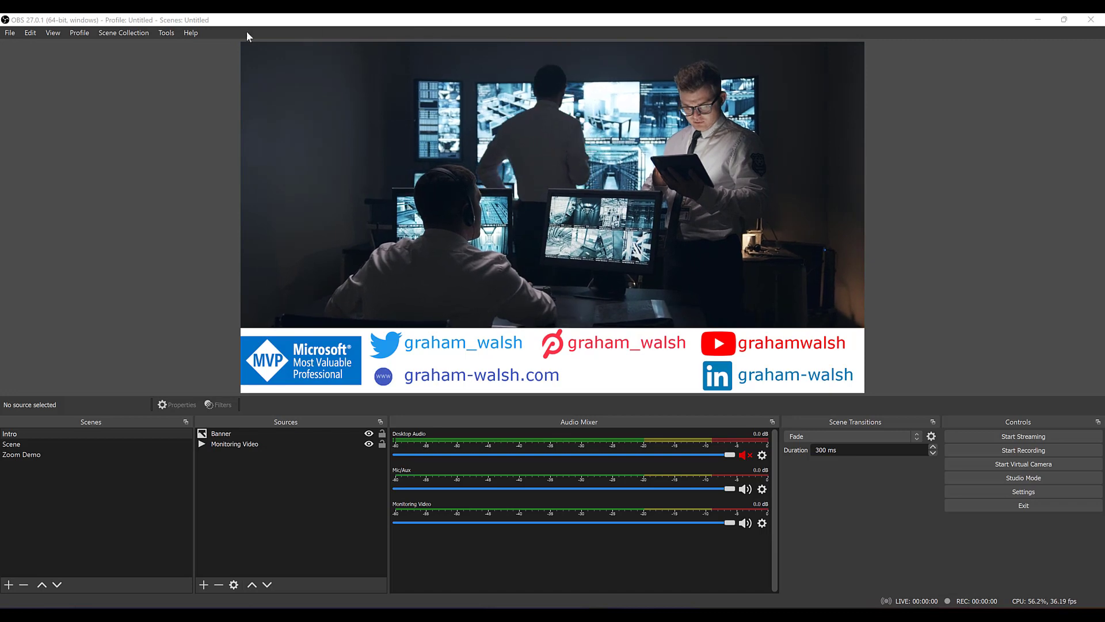
left_click(173, 38)
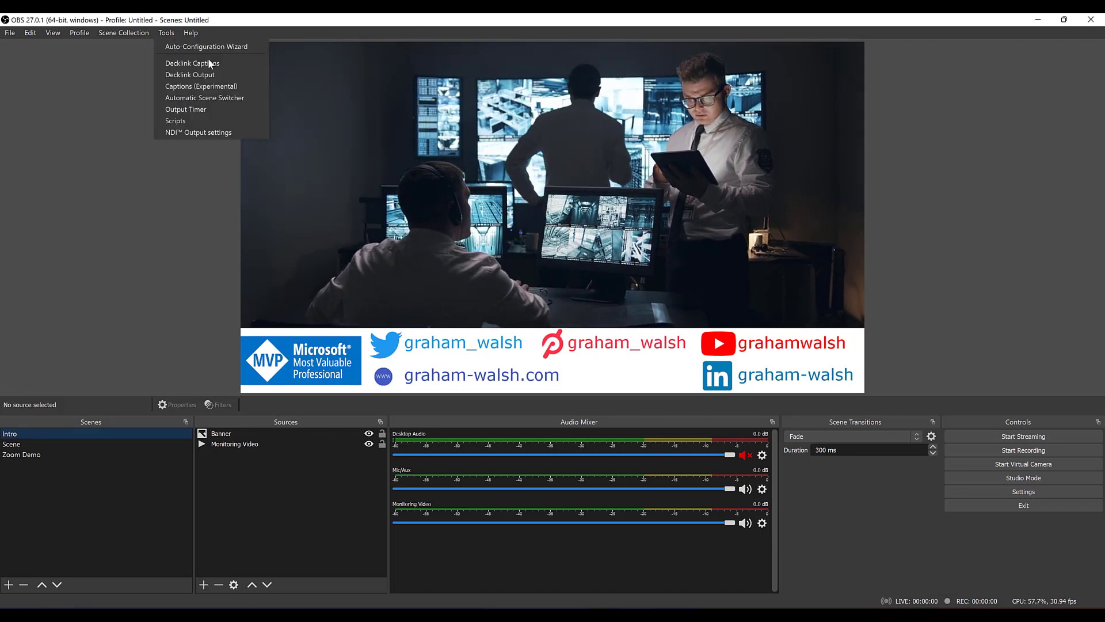
left_click(172, 32)
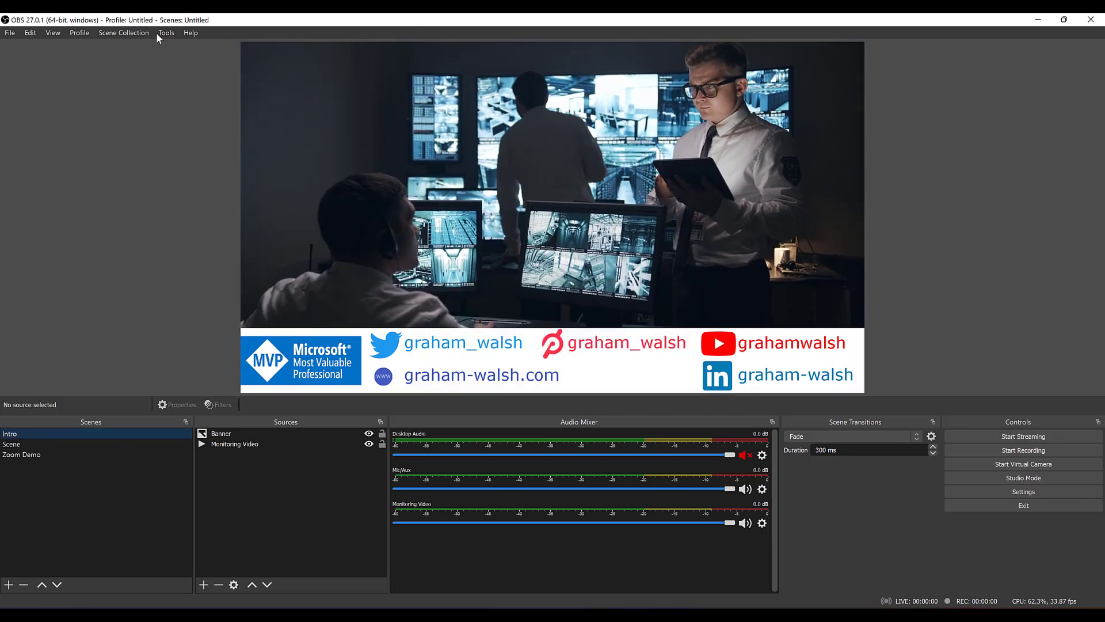
left_click(158, 33)
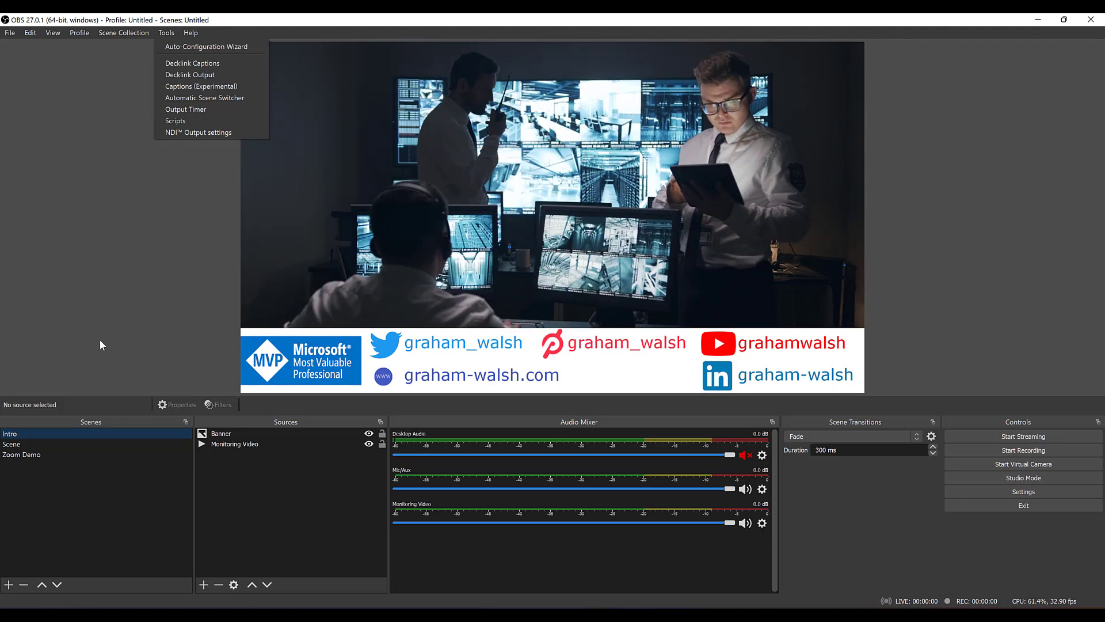
left_click(100, 341)
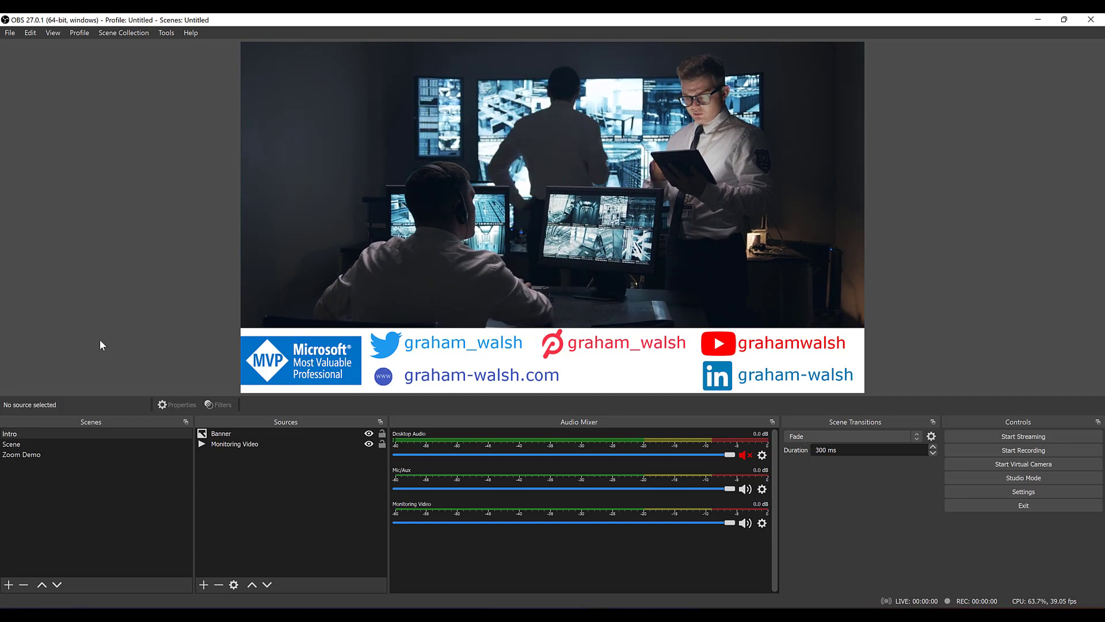
Step: In Scene, toggle the Mok and Banner sources off and on, then switch to Zoom Demo
left_click(46, 444)
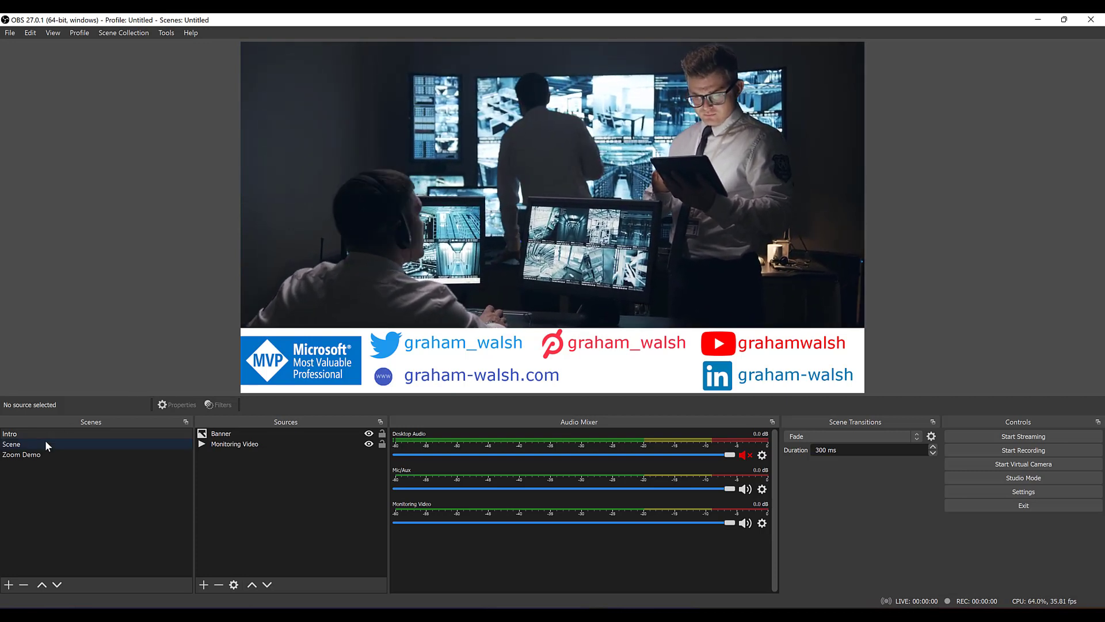
left_click(45, 444)
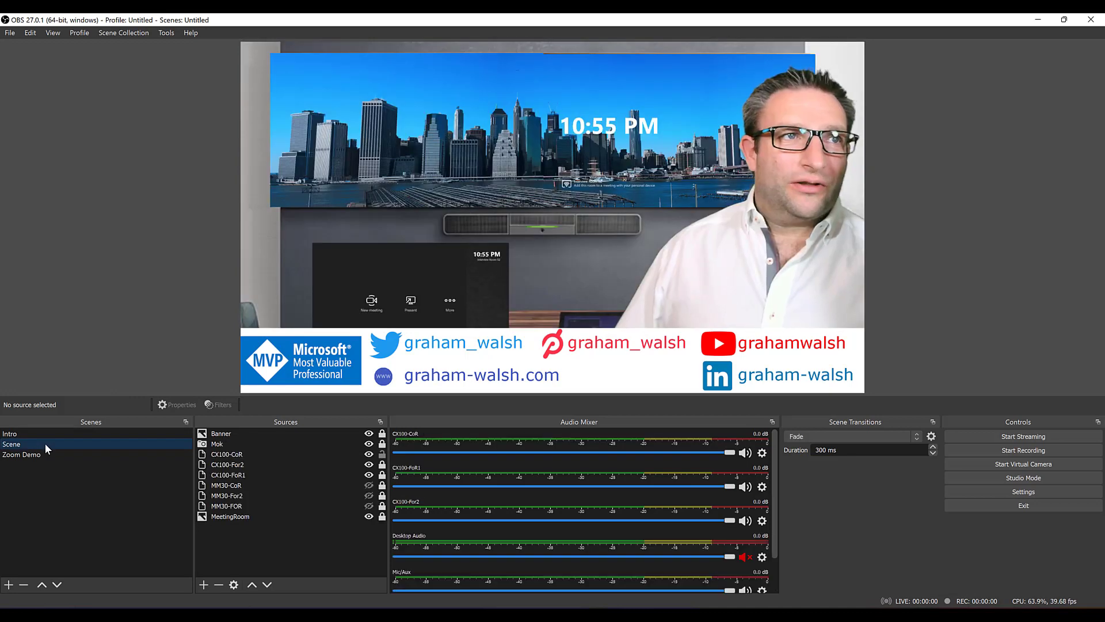
left_click(367, 445)
left_click(367, 445)
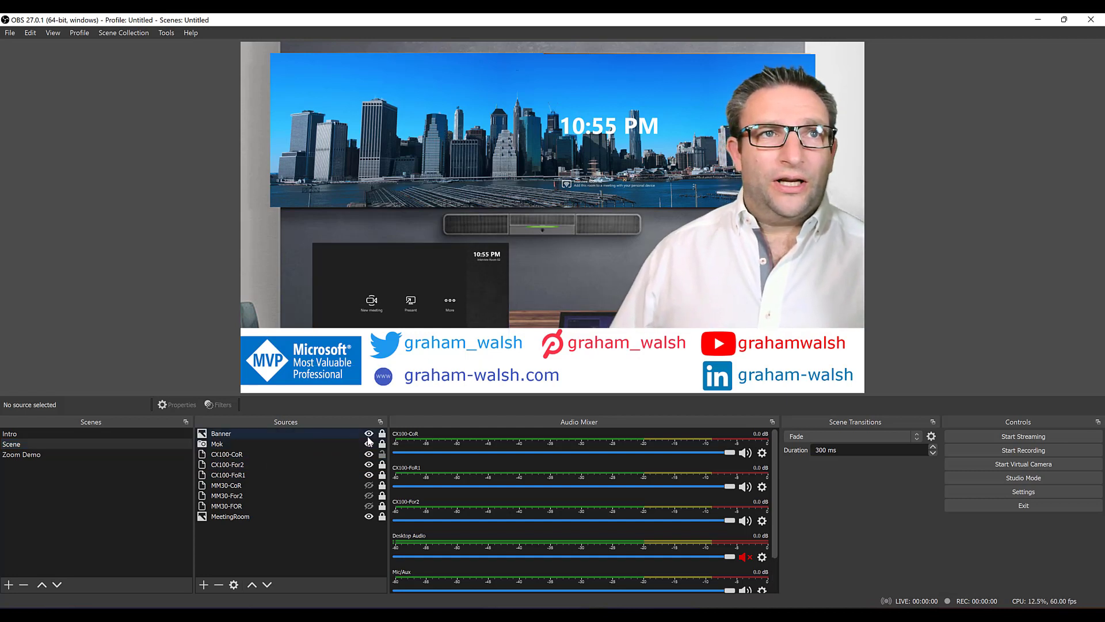
left_click(369, 436)
left_click(369, 436)
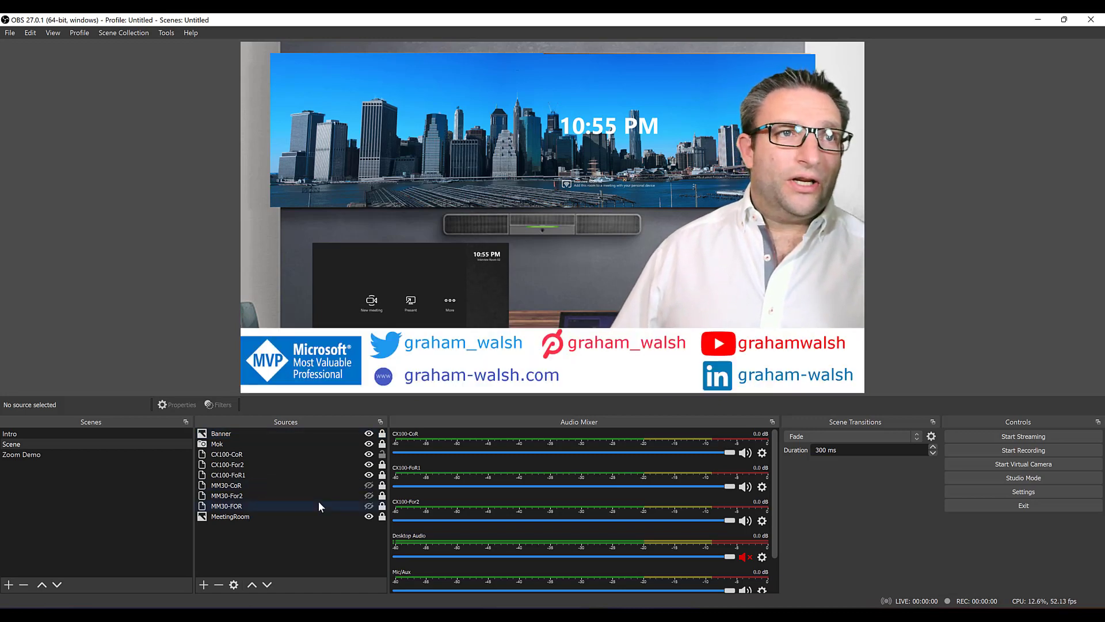
left_click(57, 454)
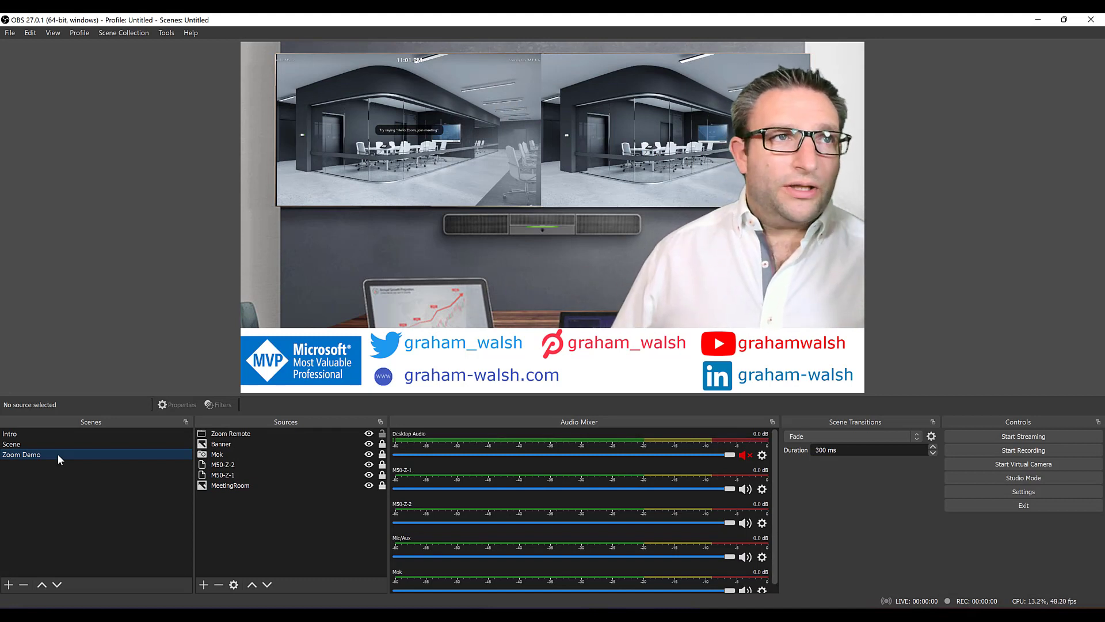
Step: Duplicate the Zoom Demo scene as a new scene named MX50-T
right_click(57, 454)
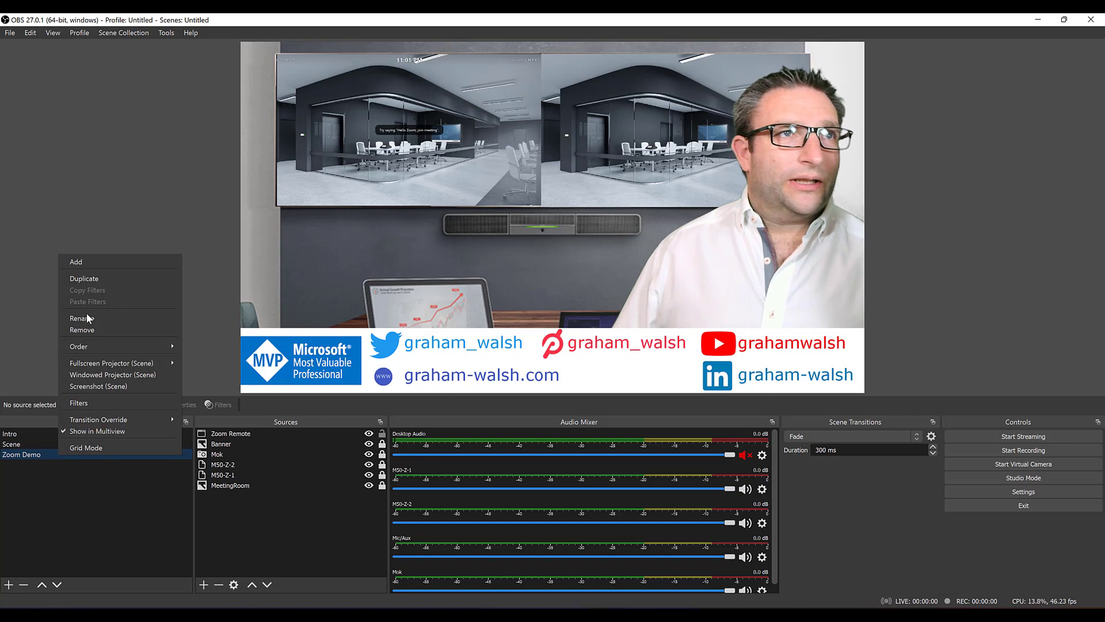
left_click(87, 278)
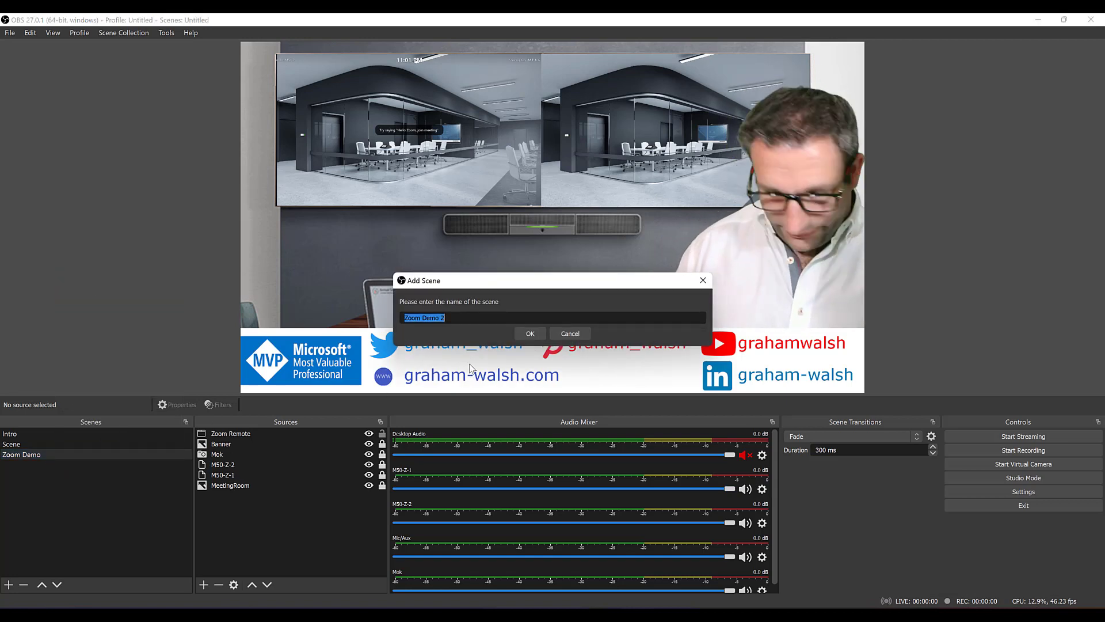
type("MX50-T")
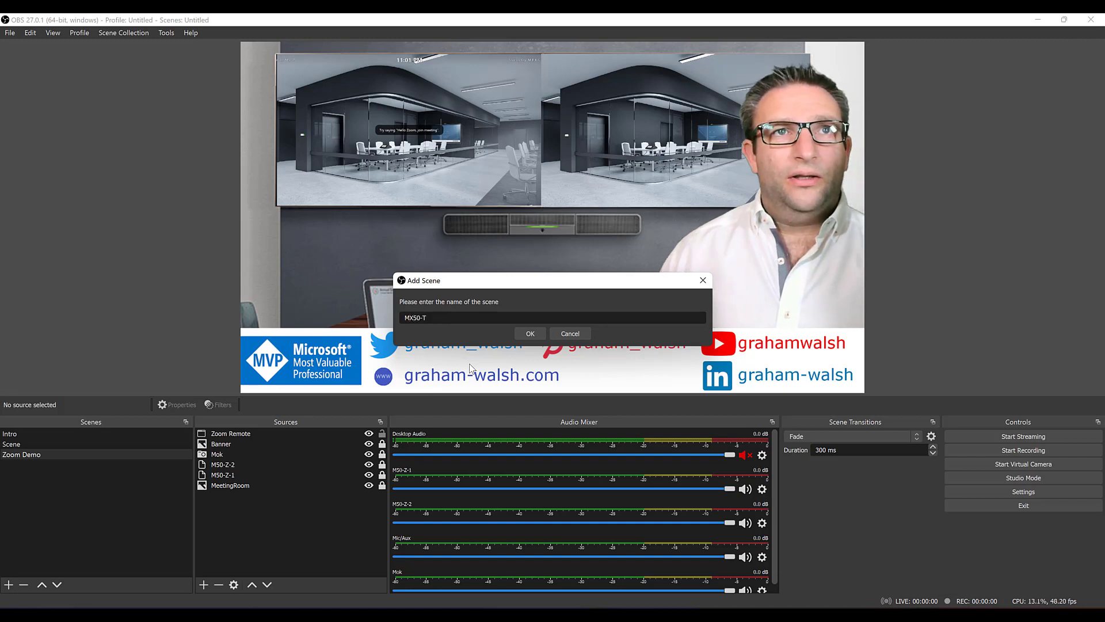
left_click(530, 333)
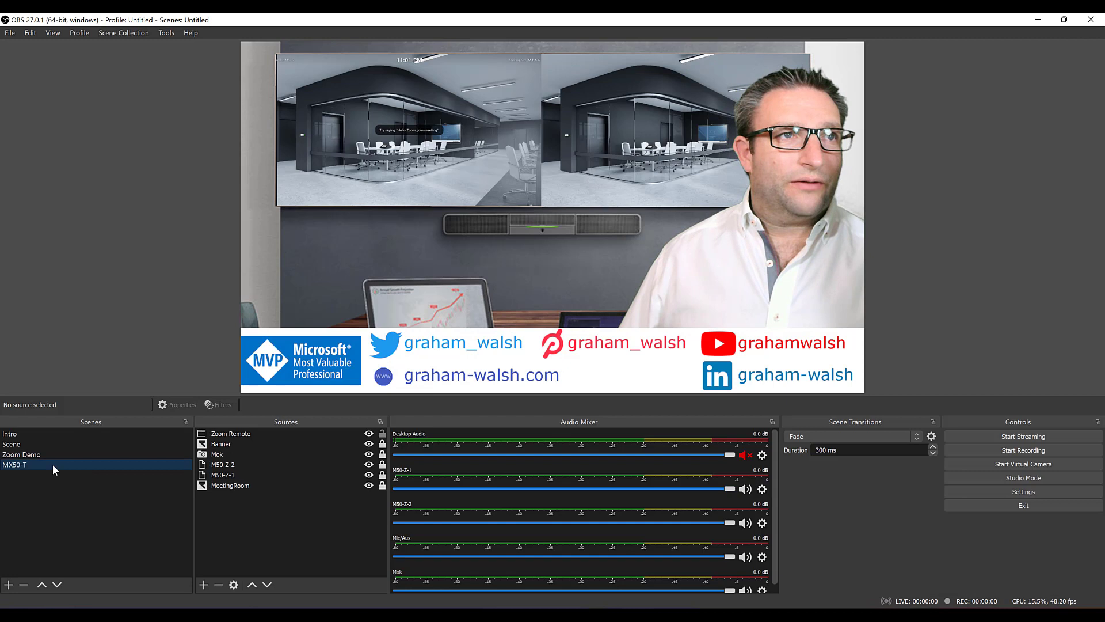
Step: Delete the Zoom Remote, M50-Z-2 and M50-Z-1 sources from MX50-T
left_click(256, 435)
key("Delete")
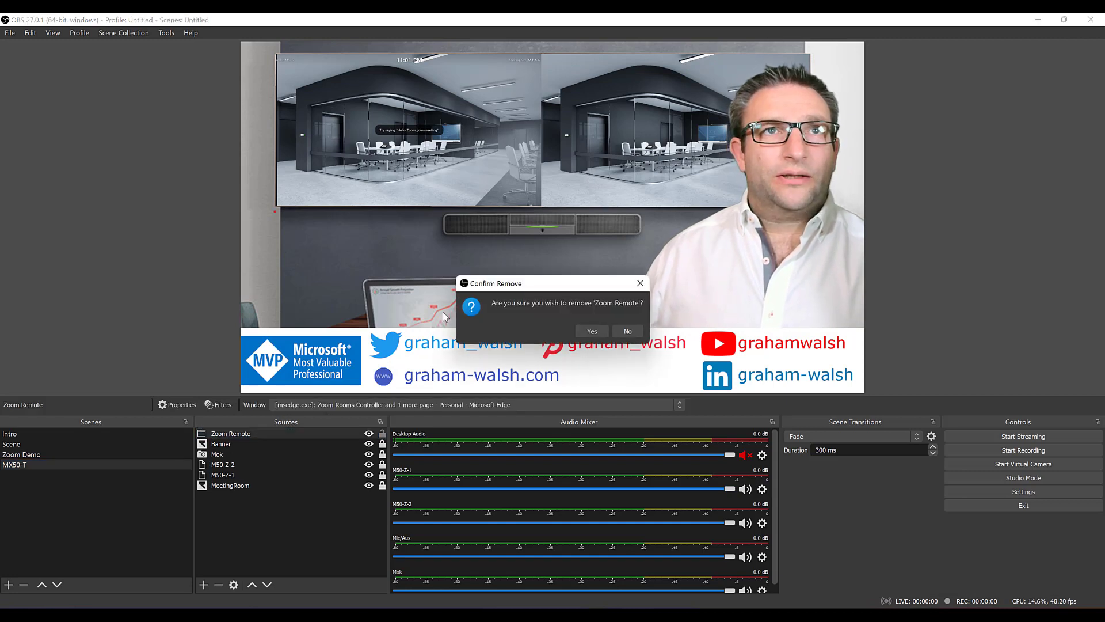
key("Return")
left_click(220, 458)
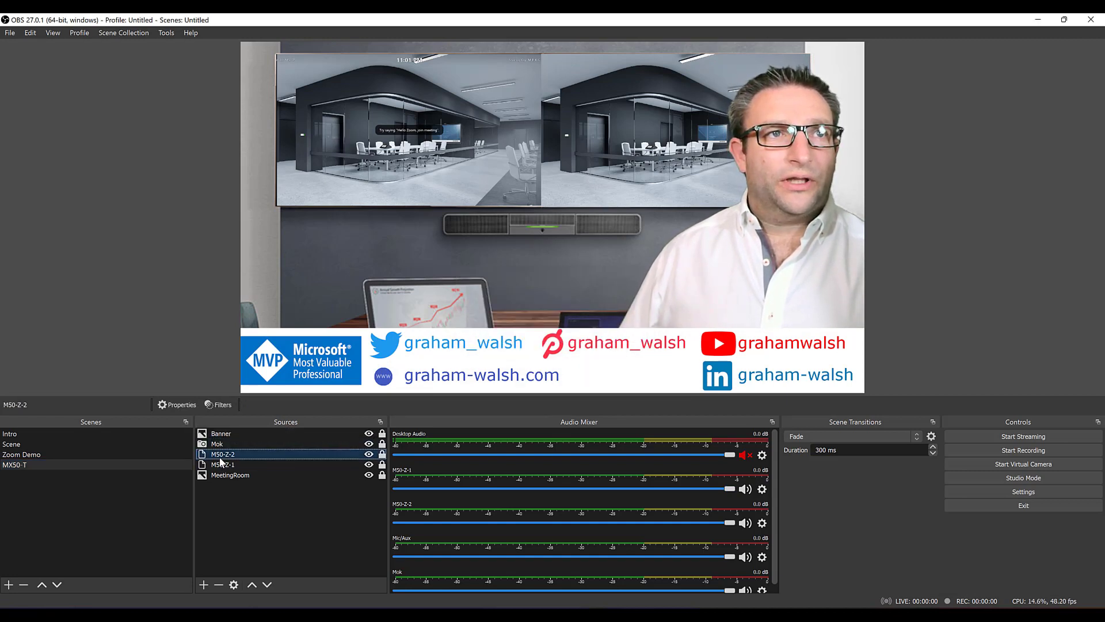
key("Delete")
key("Return")
key("Delete")
key("Return")
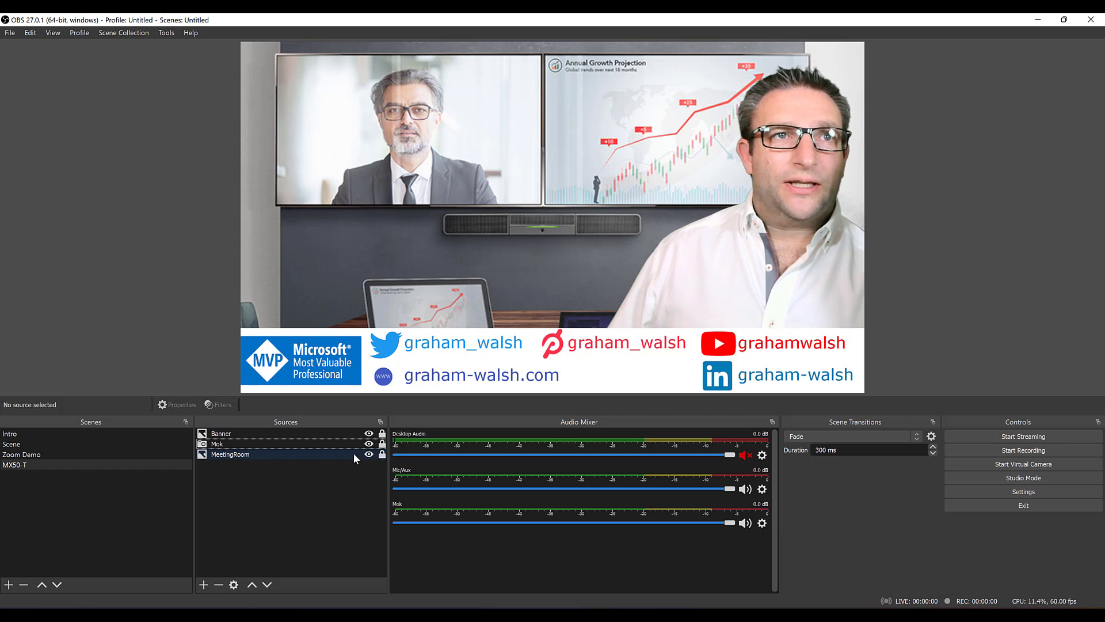
left_click(367, 455)
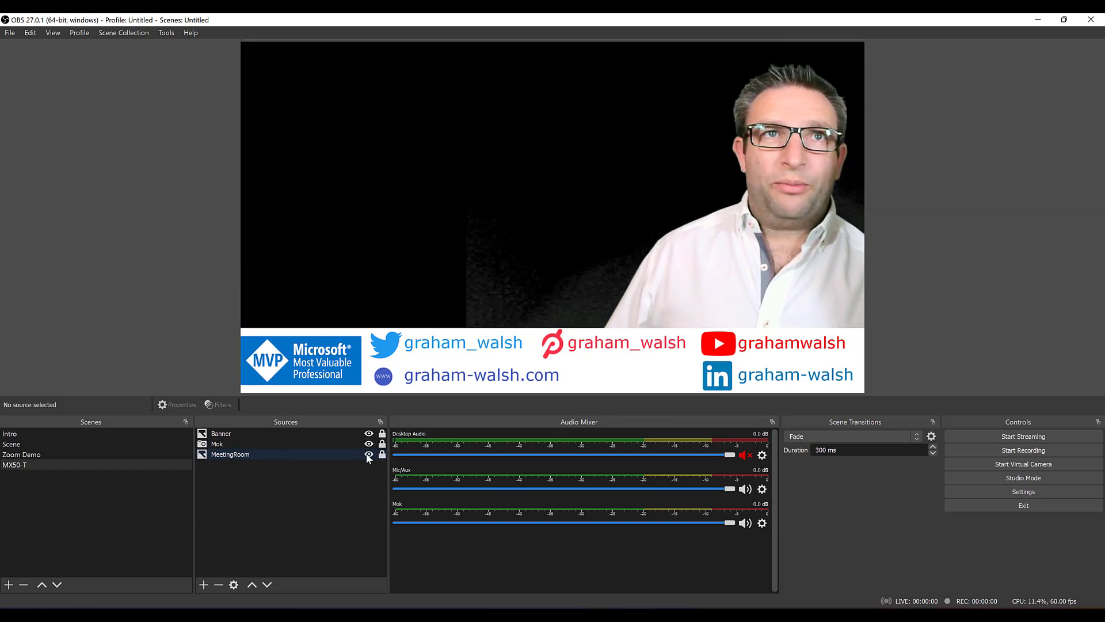
left_click(367, 454)
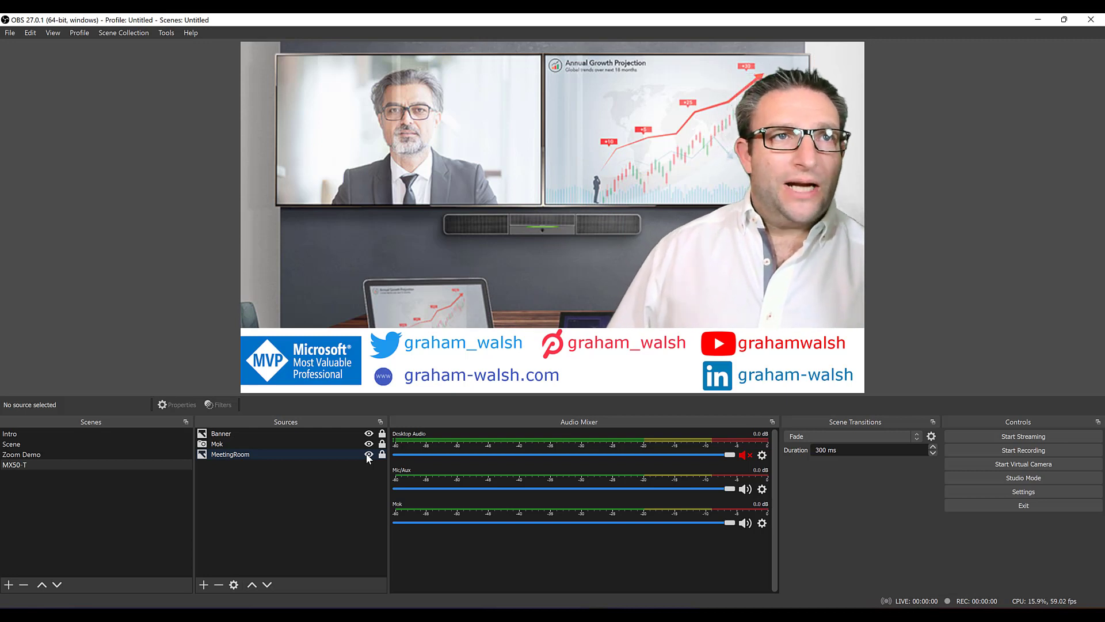
left_click(281, 444)
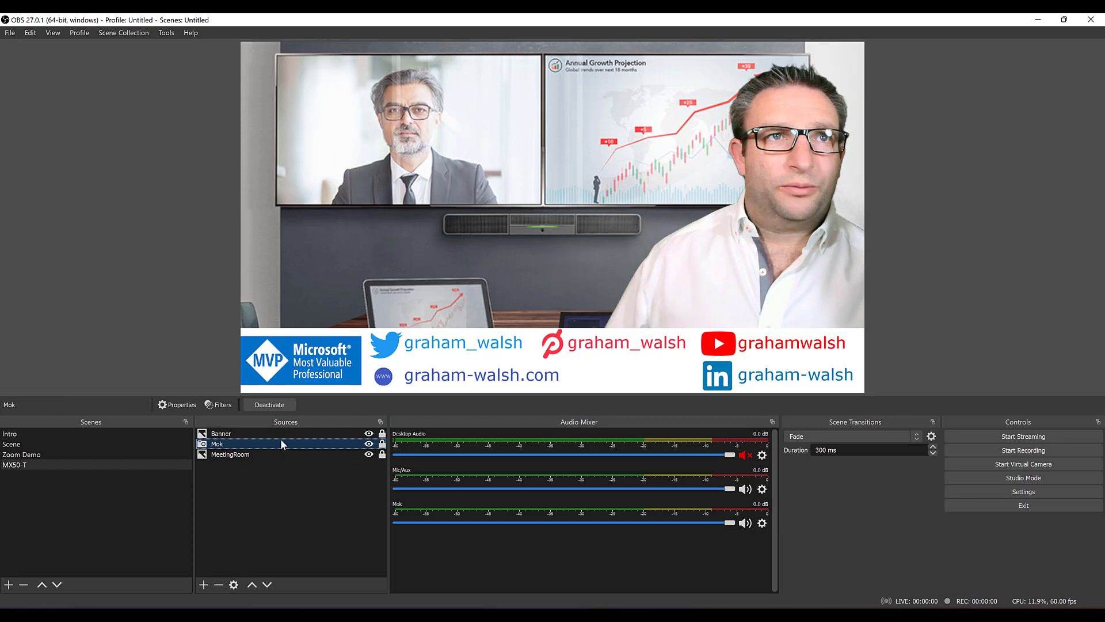
left_click(285, 433)
left_click(268, 584)
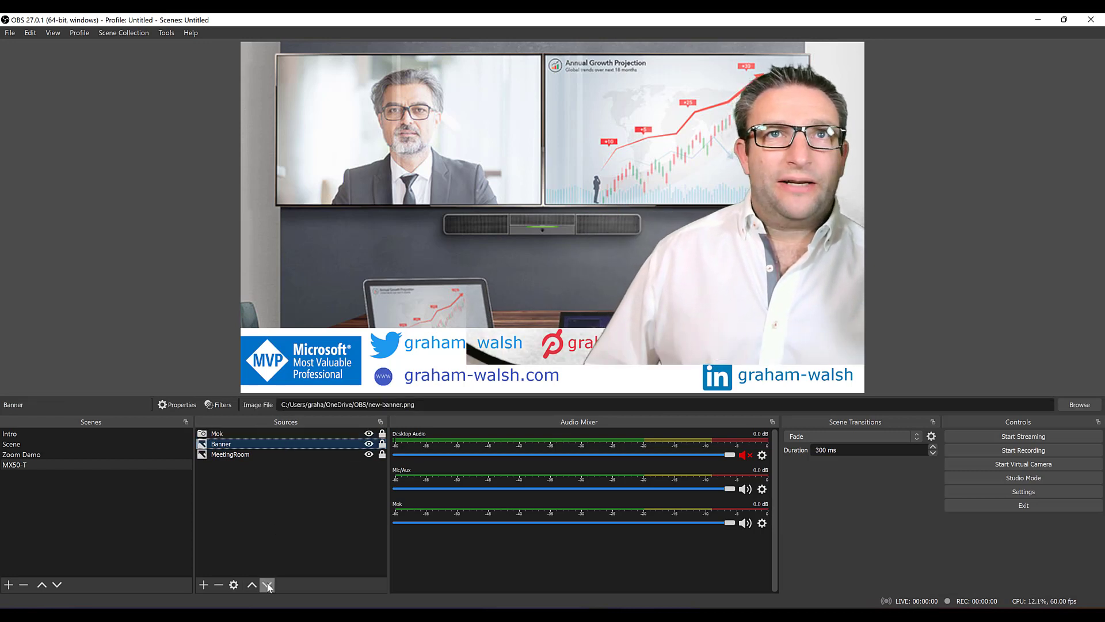
left_click(268, 584)
left_click(257, 585)
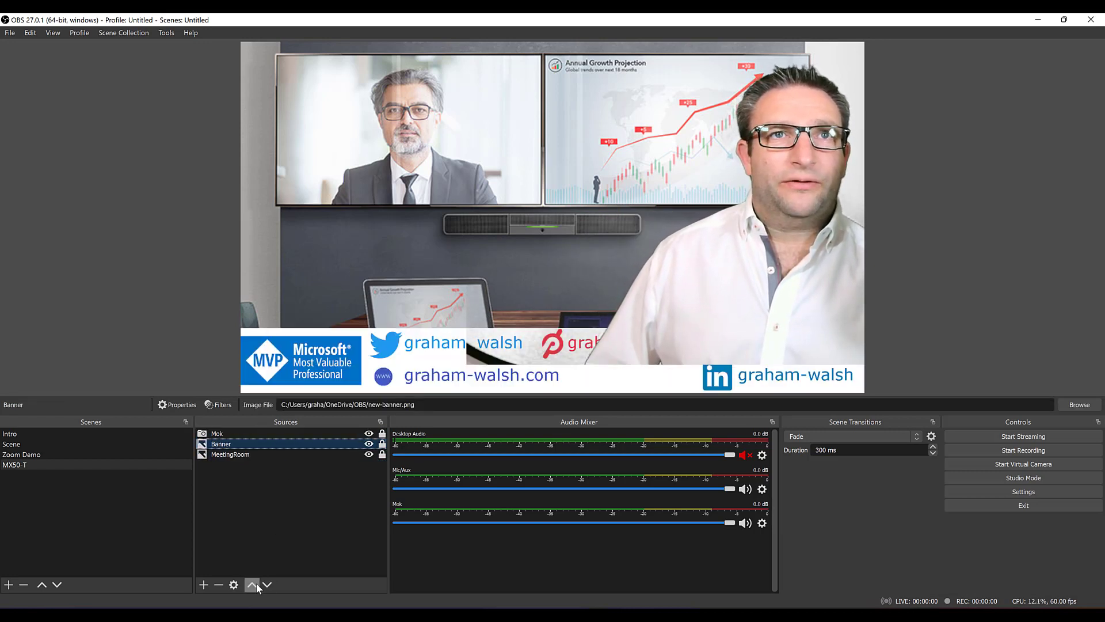
left_click(253, 585)
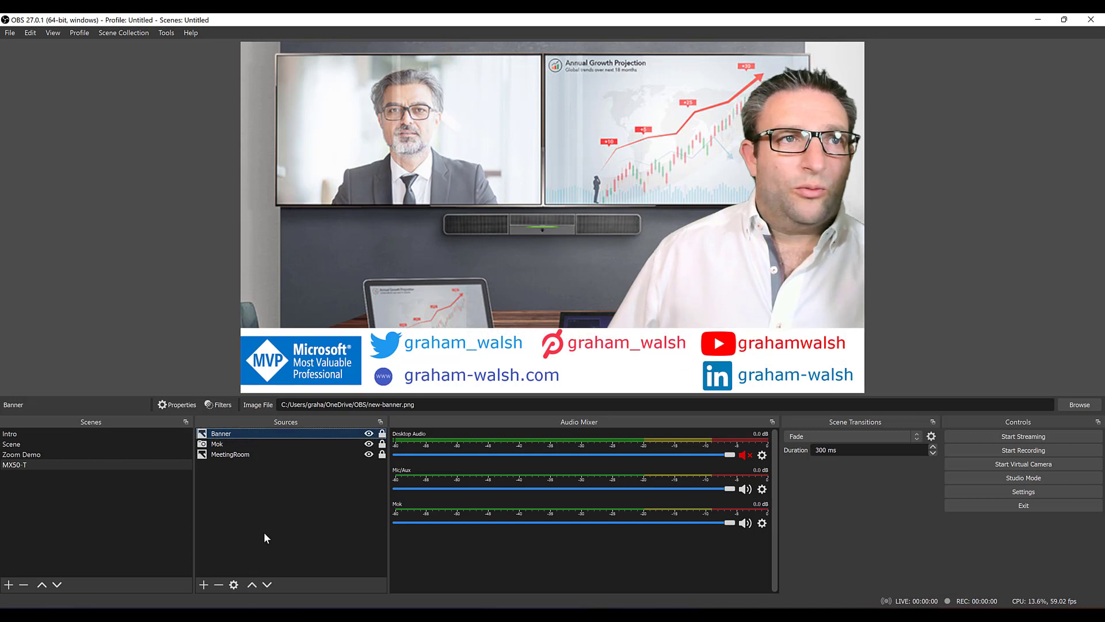
Step: Add an NDI source named MX50-COR using the Iris Pro Graphics 580 1 feed
left_click(203, 585)
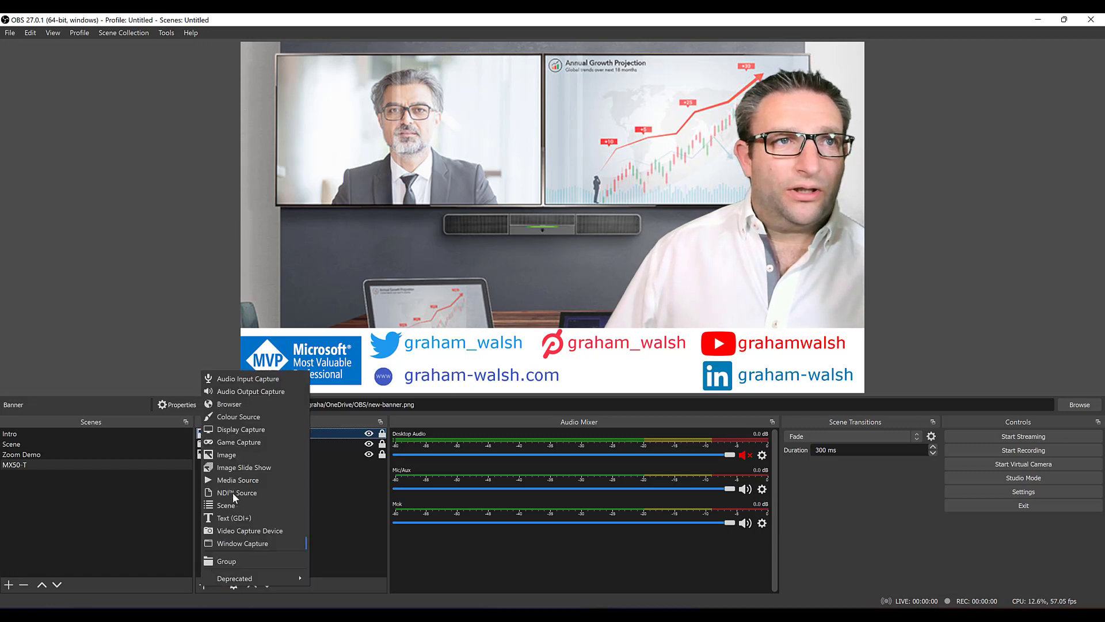
left_click(254, 490)
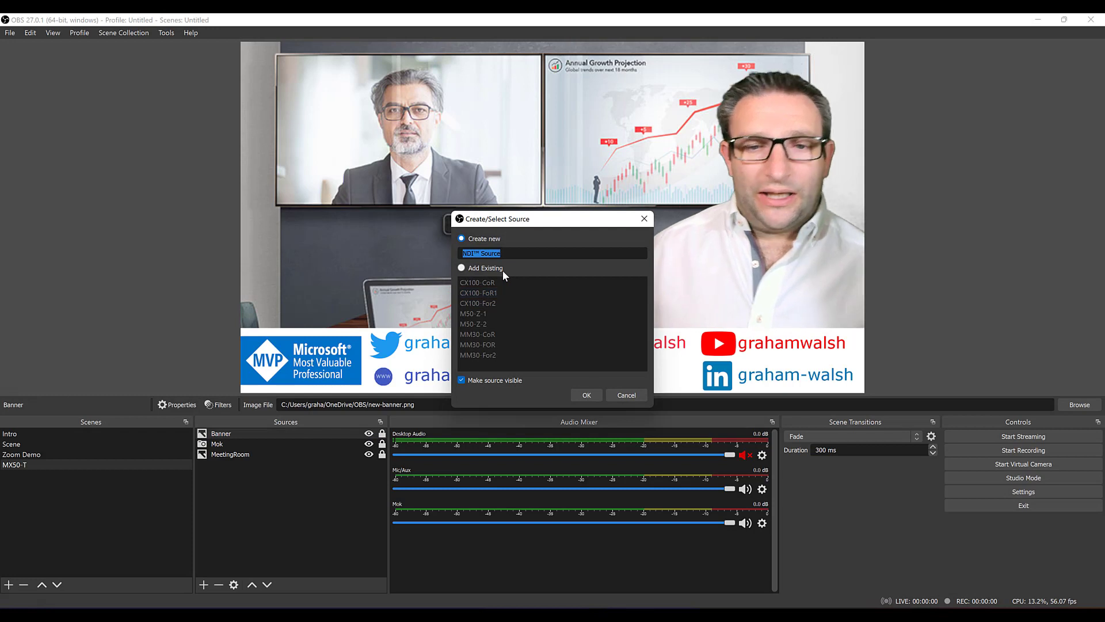
type("MX50-COR")
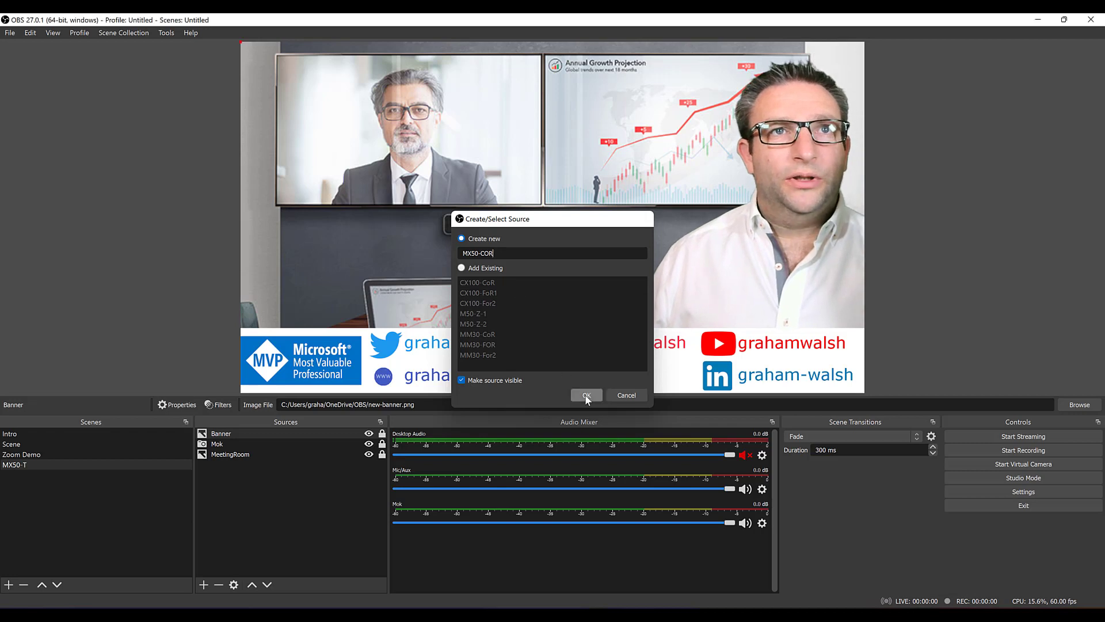
left_click(585, 395)
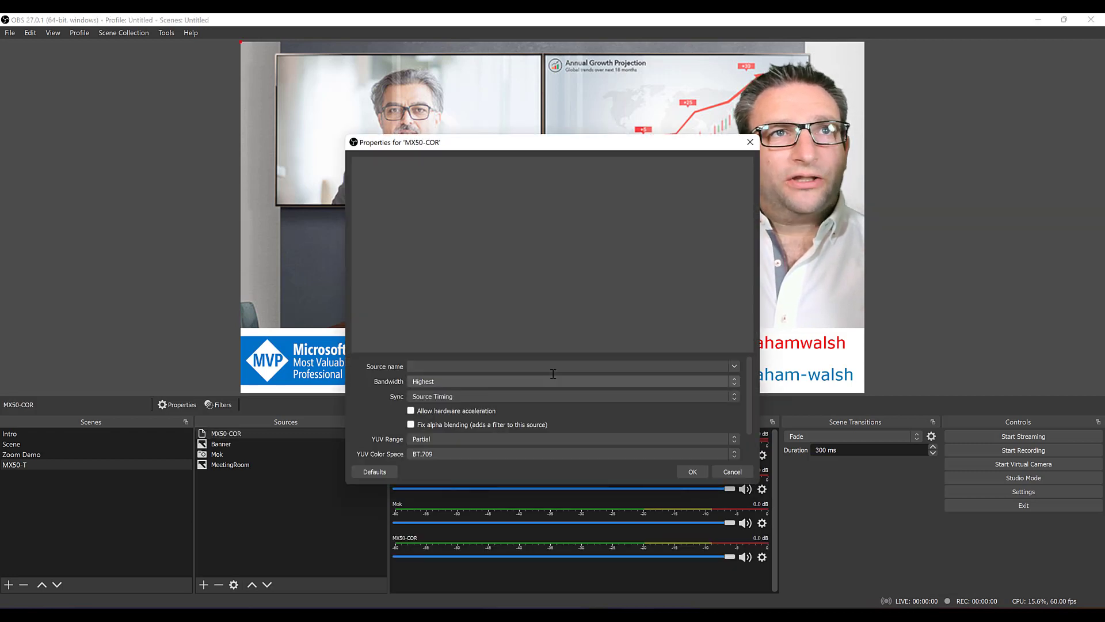
left_click(734, 368)
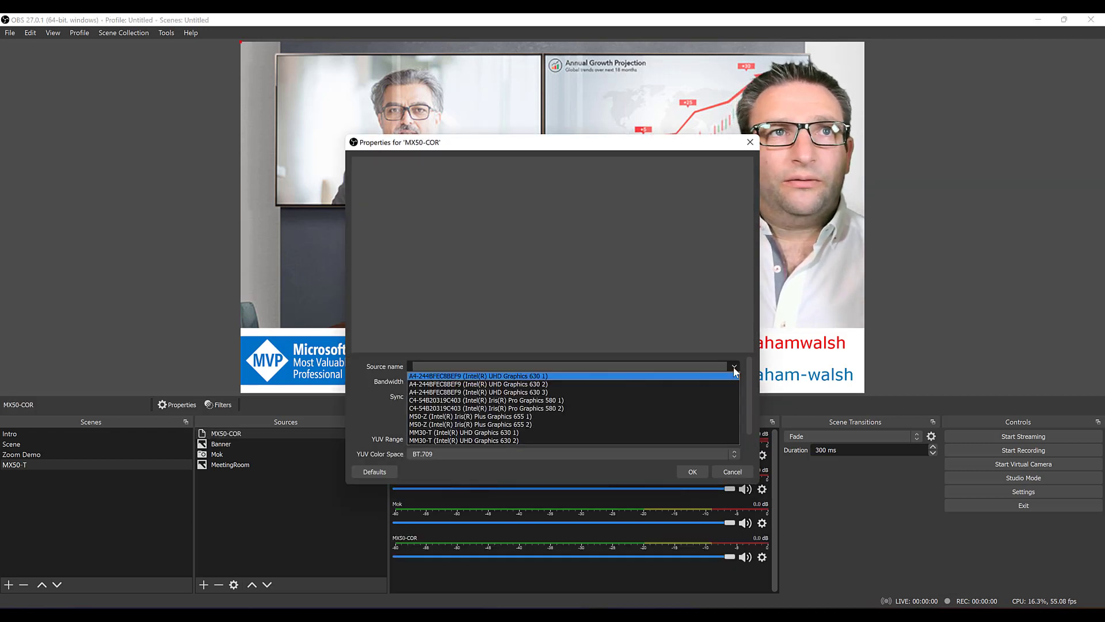
left_click(642, 401)
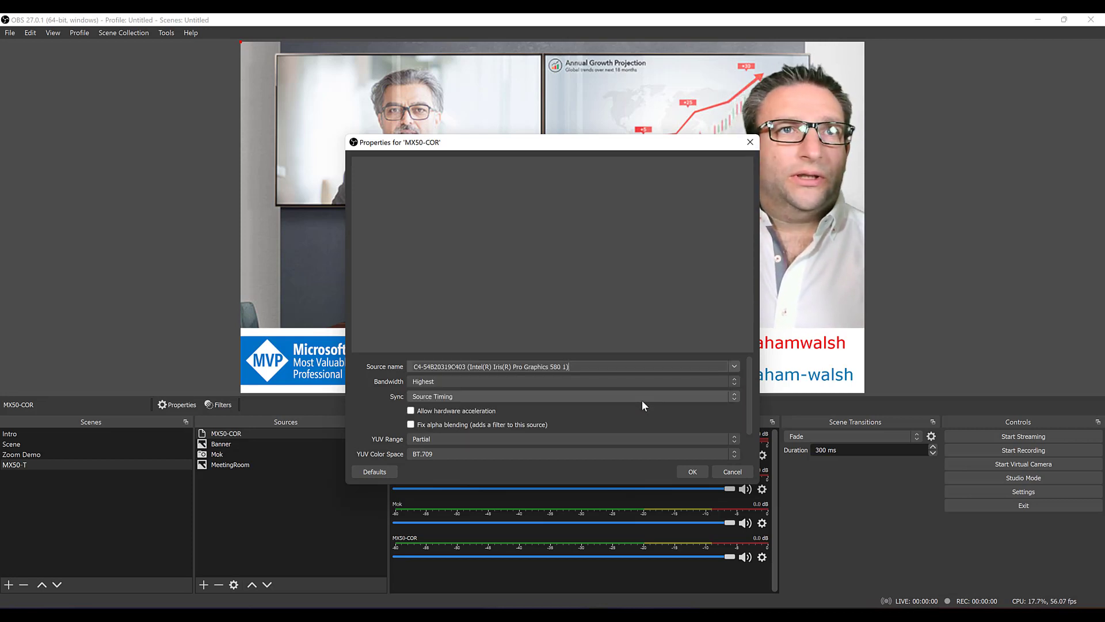
left_click(692, 471)
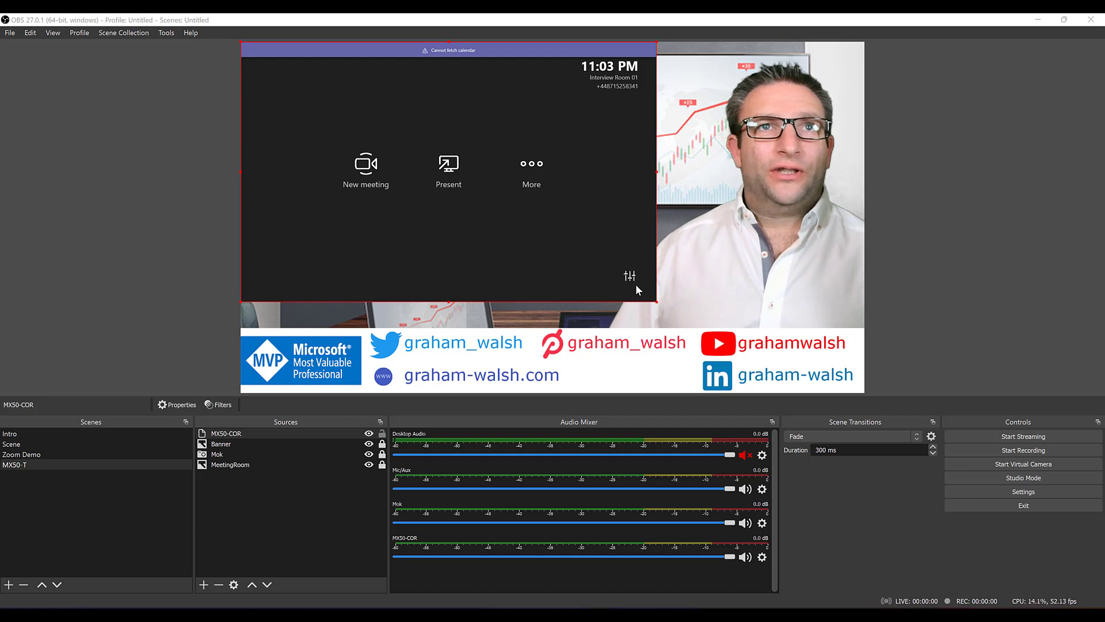
Step: Shrink MX50-COR to the lower left, hide Banner, then move Mok lower and lock it
left_click_drag(654, 301, 492, 199)
left_click_drag(435, 130, 443, 313)
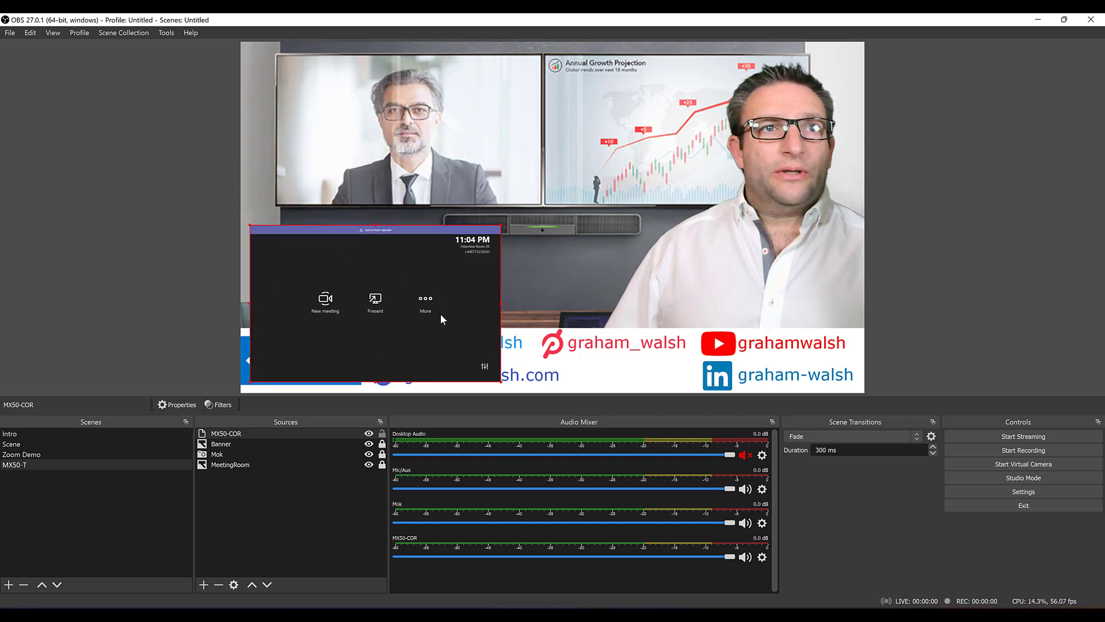
left_click(369, 444)
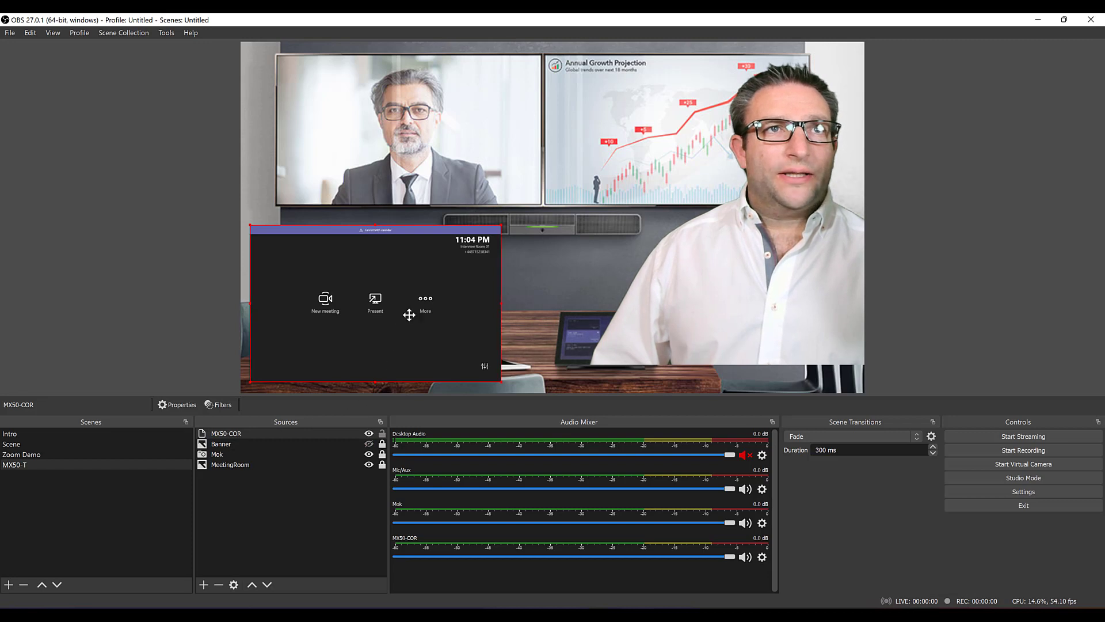
left_click_drag(406, 311, 427, 319)
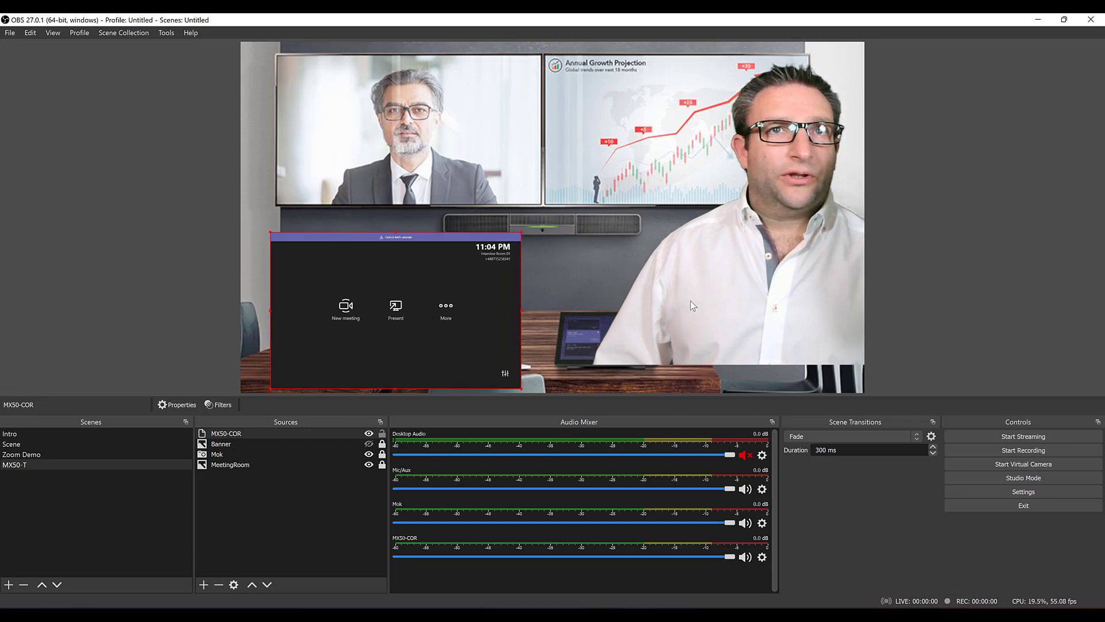
left_click(823, 313)
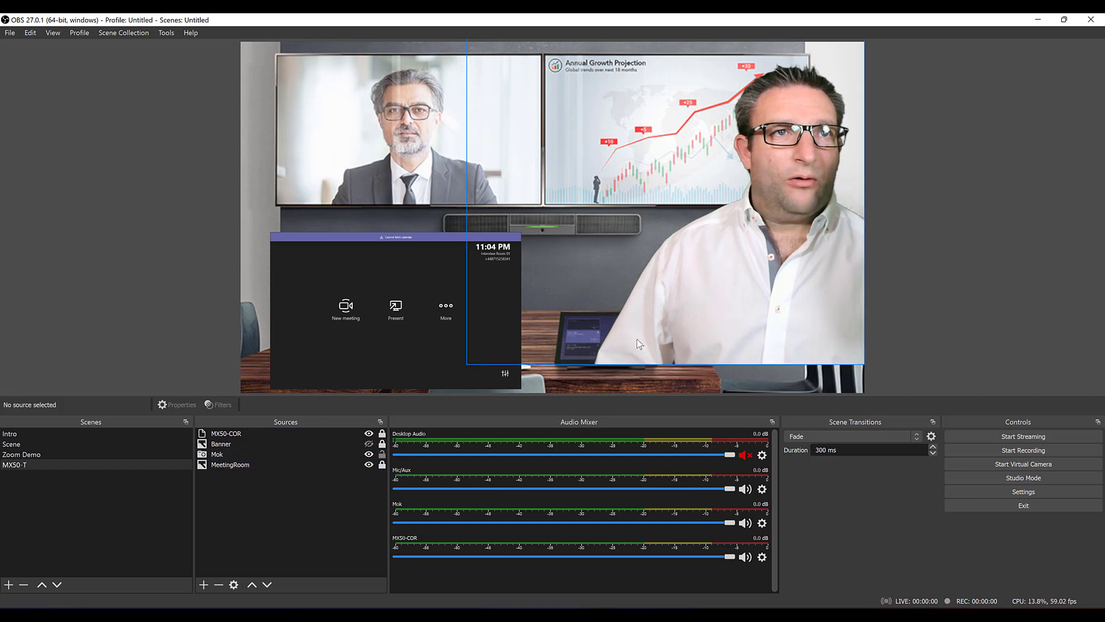
left_click_drag(728, 306, 726, 329)
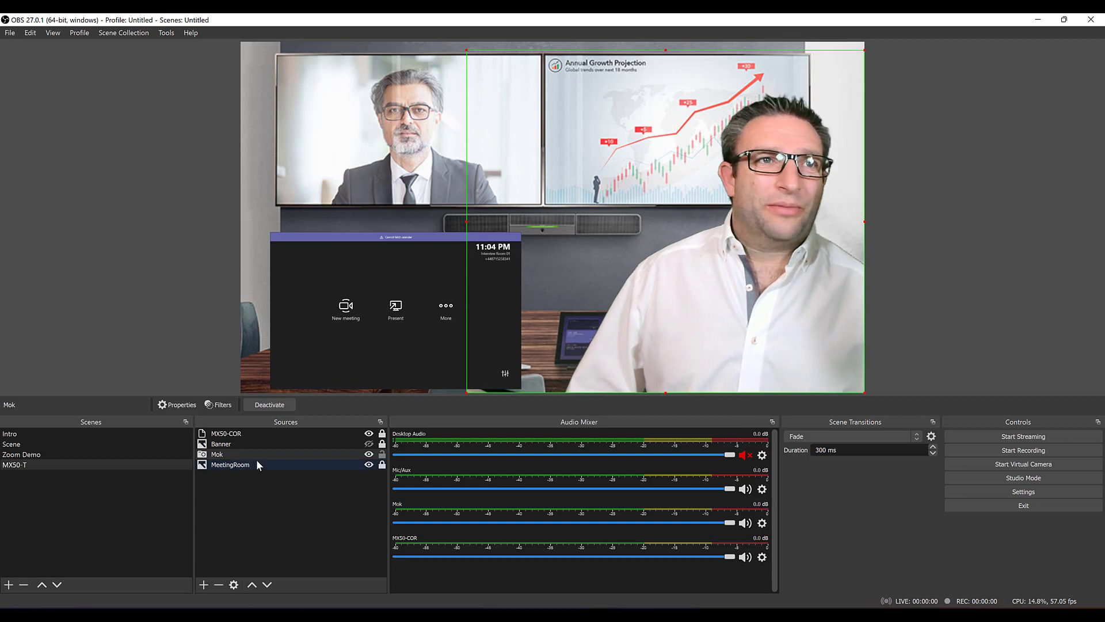
left_click(382, 456)
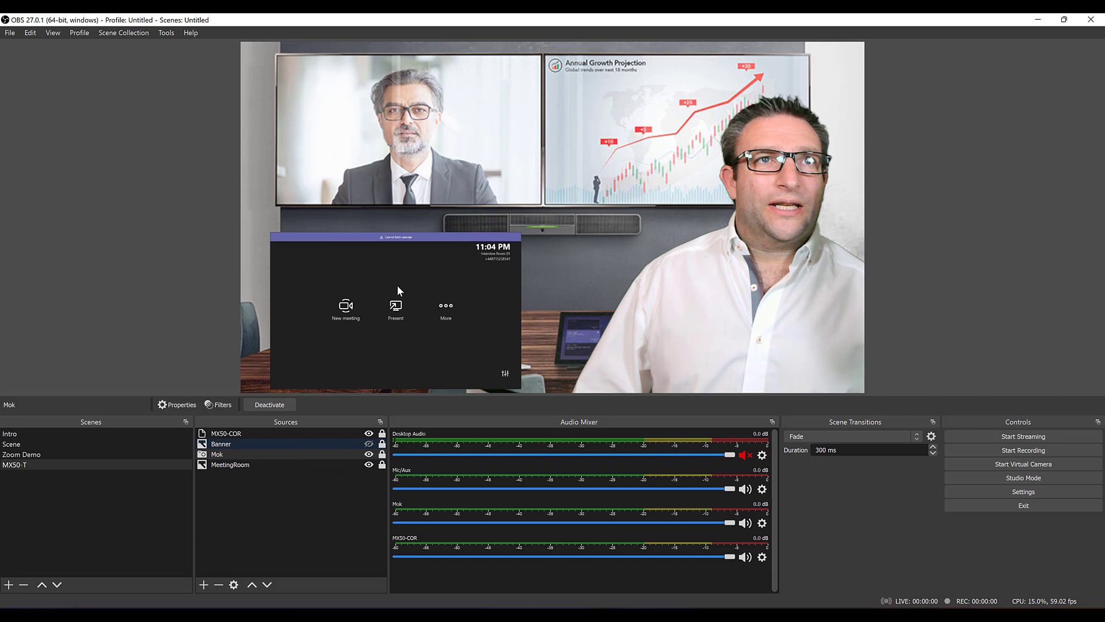
Step: Add an NDI source named MX50-FoR using the Iris Pro Graphics 580 2 feed
left_click(204, 584)
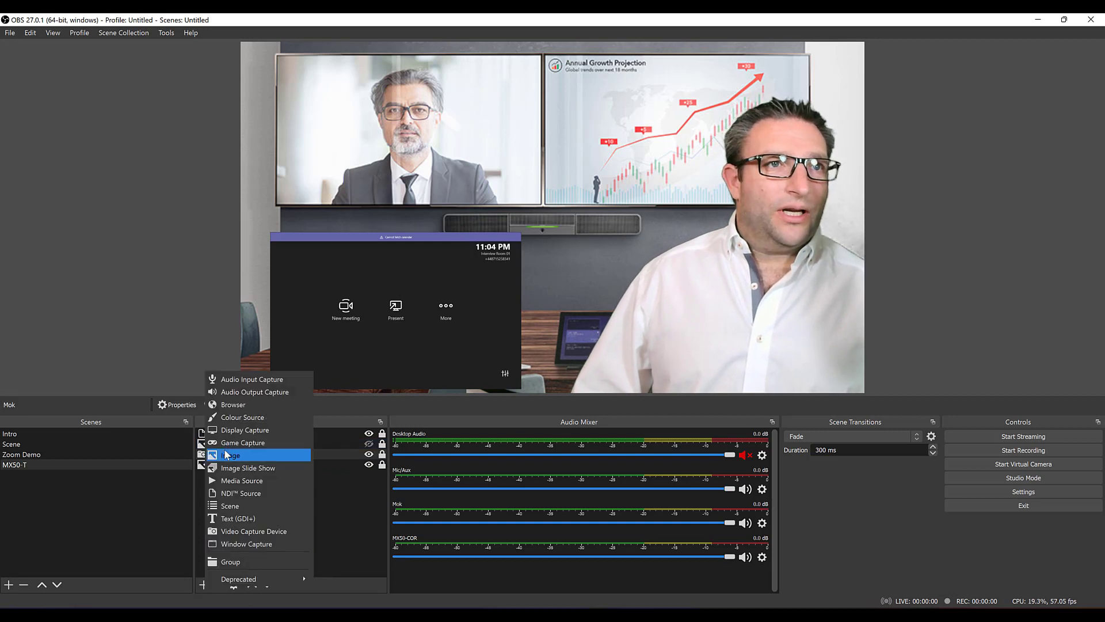
left_click(244, 494)
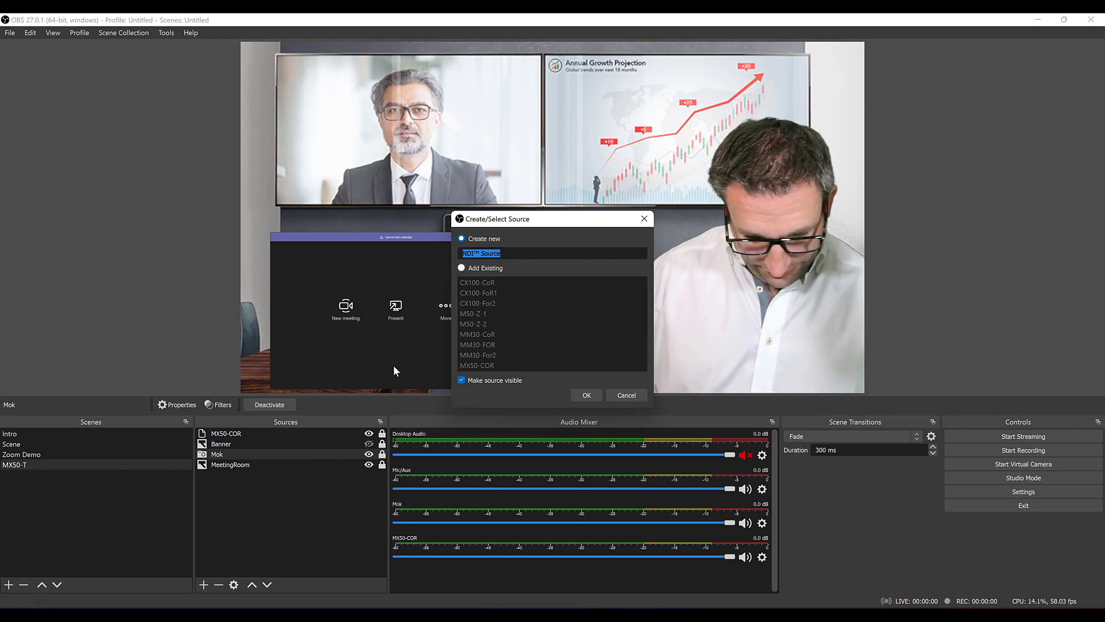
type("MX50-")
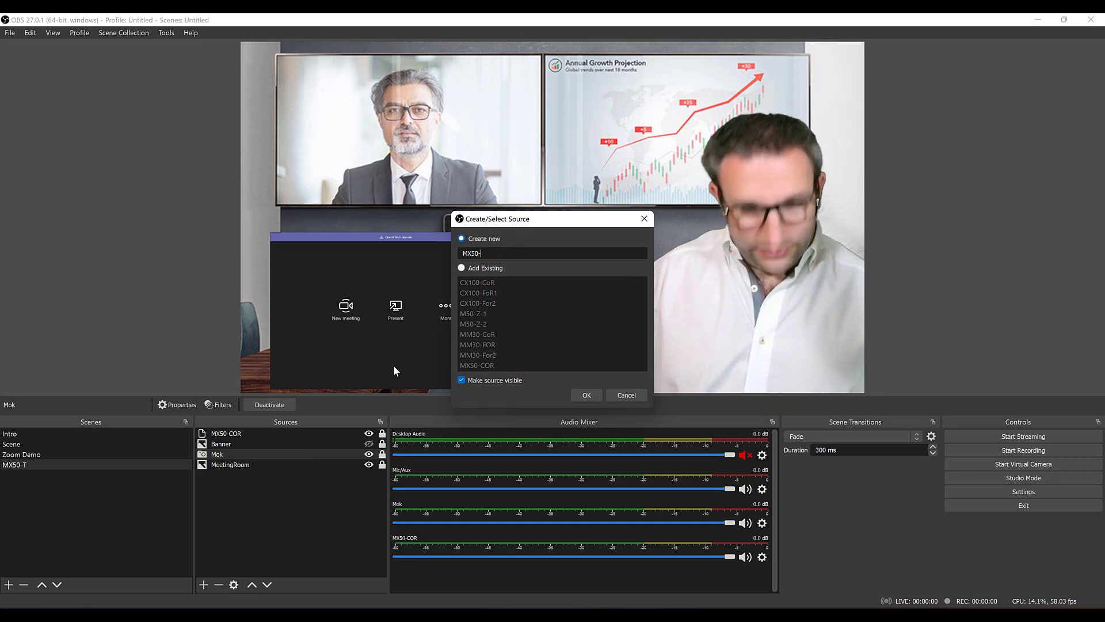
type("2")
key("BackSpace")
type("F")
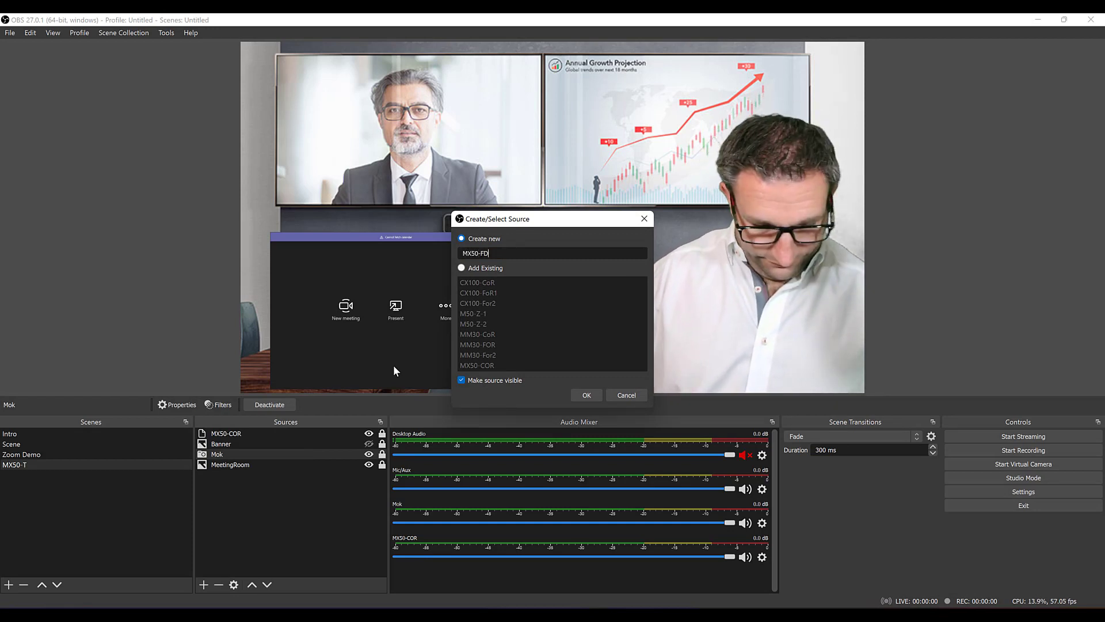
type("oR")
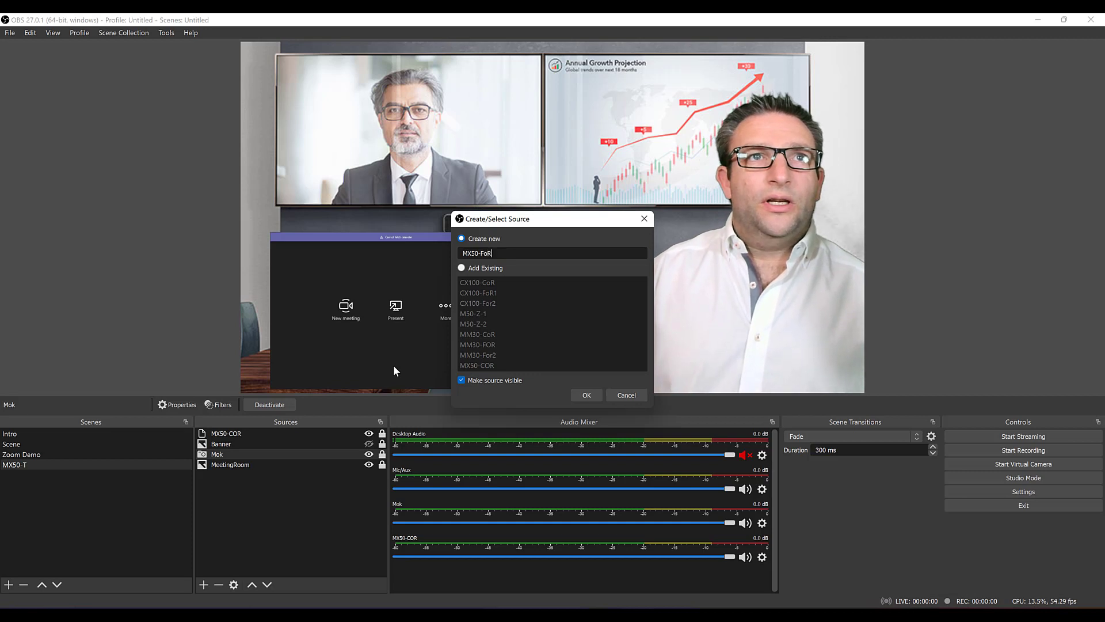
key("Return")
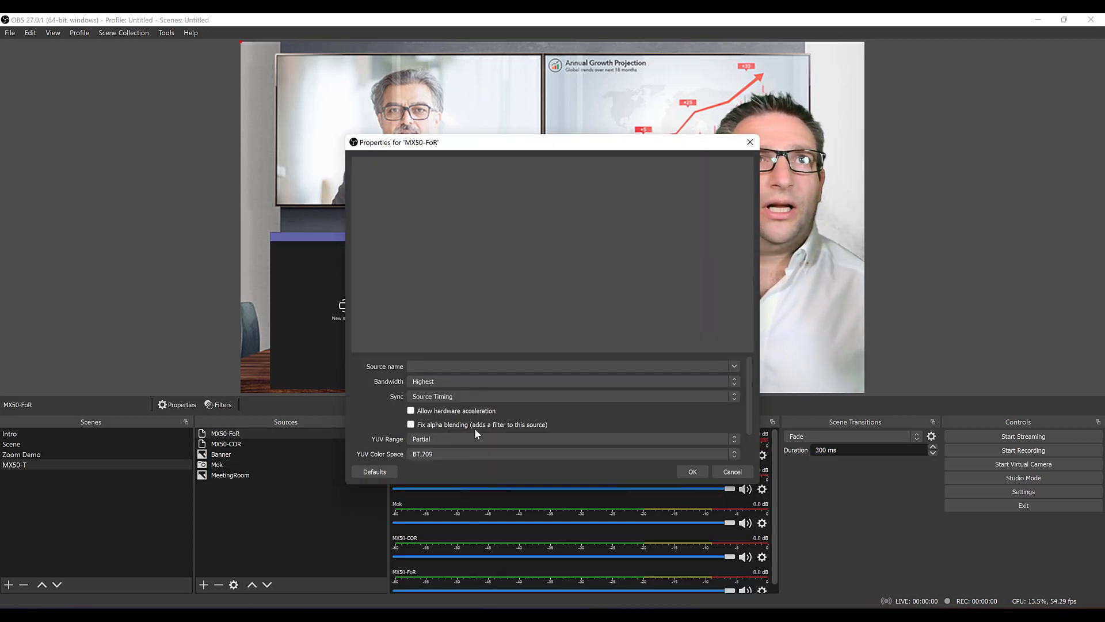
left_click(732, 368)
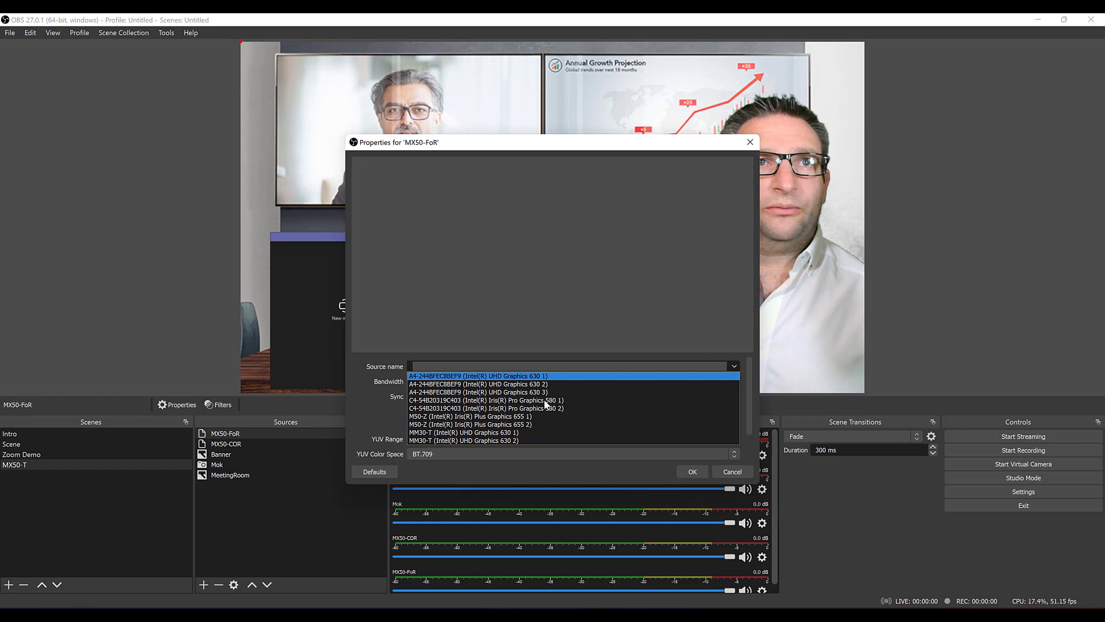
left_click(561, 408)
key("Return")
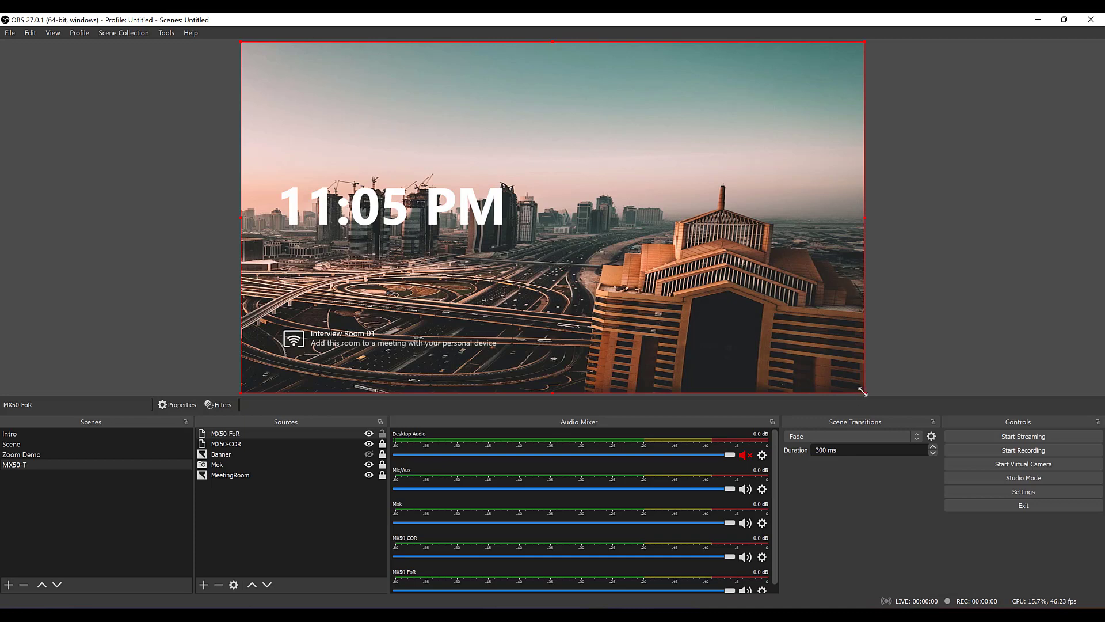
Step: Fit MX50-FoR to the left wall screen and place a pasted copy on the right screen
left_click_drag(863, 392, 472, 183)
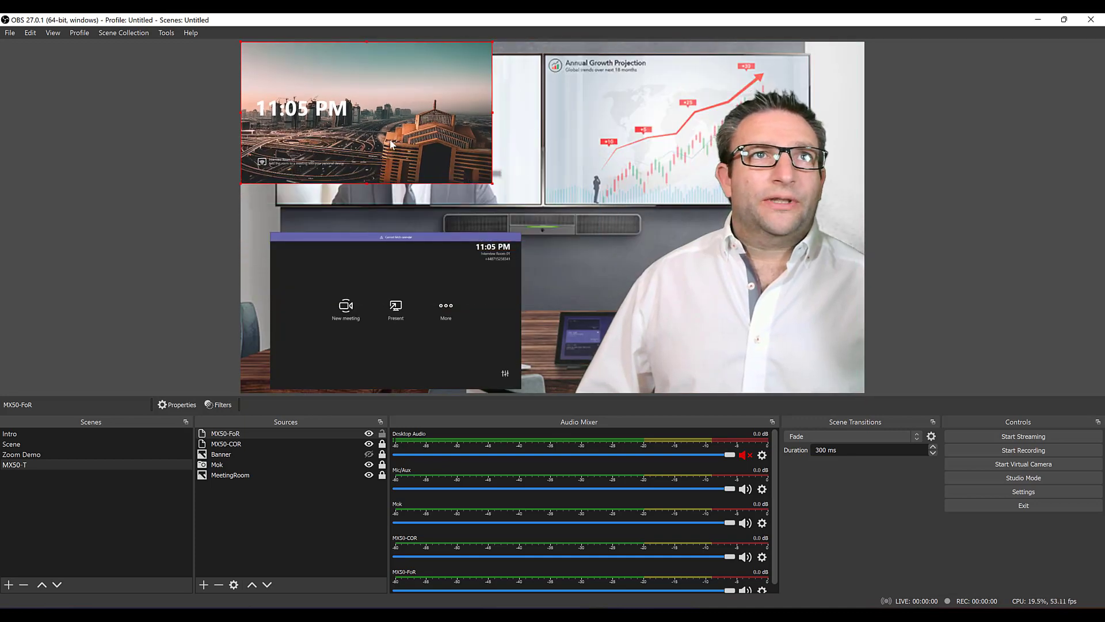
left_click_drag(407, 150, 438, 151)
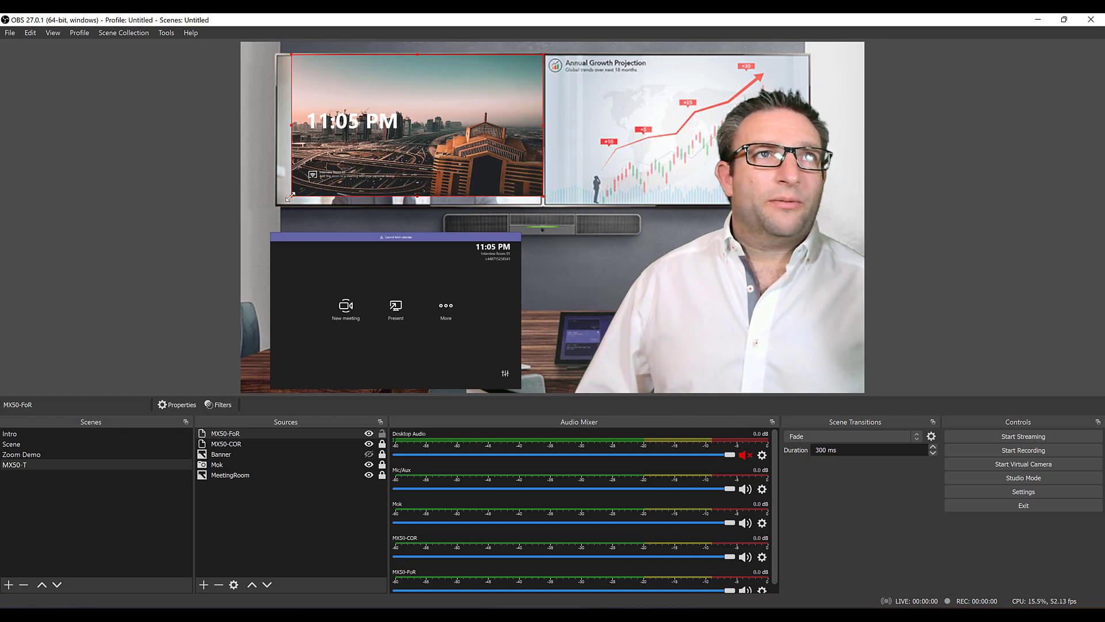
left_click_drag(290, 196, 278, 205)
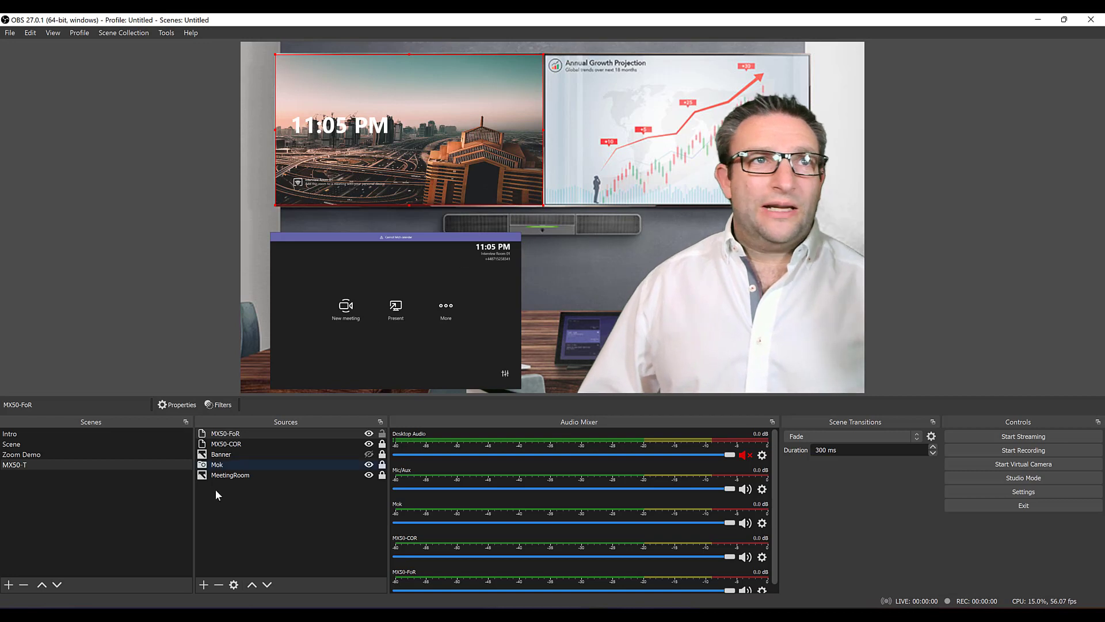
key("ctrl+v")
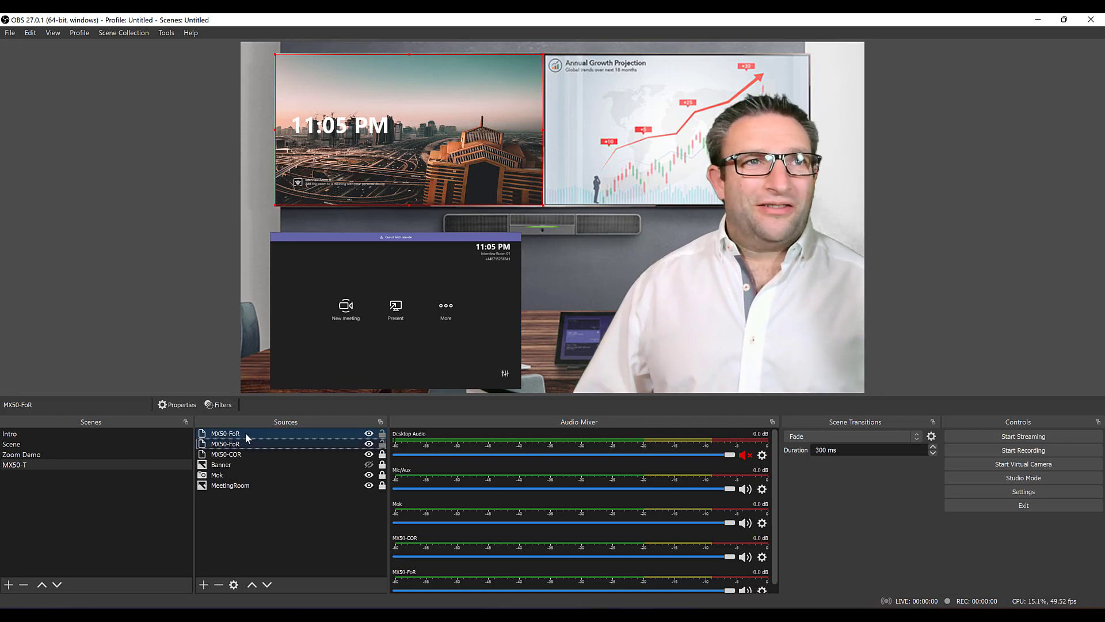
left_click(245, 433)
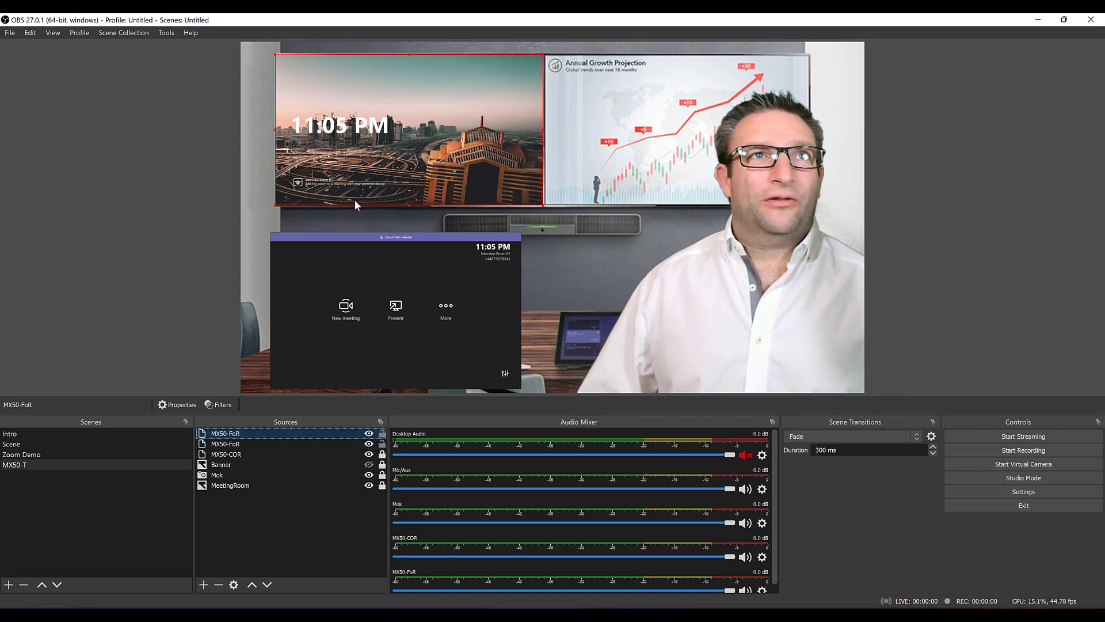
left_click_drag(351, 179, 621, 180)
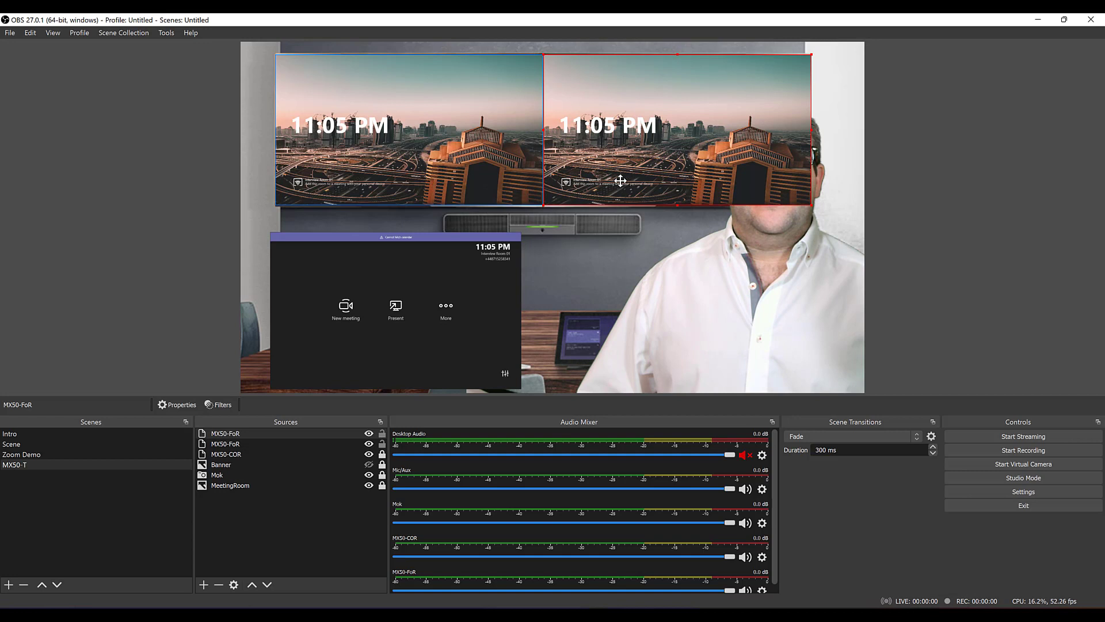
Step: Move the Mok camera source to the top of the source order
left_click(247, 475)
left_click(254, 586)
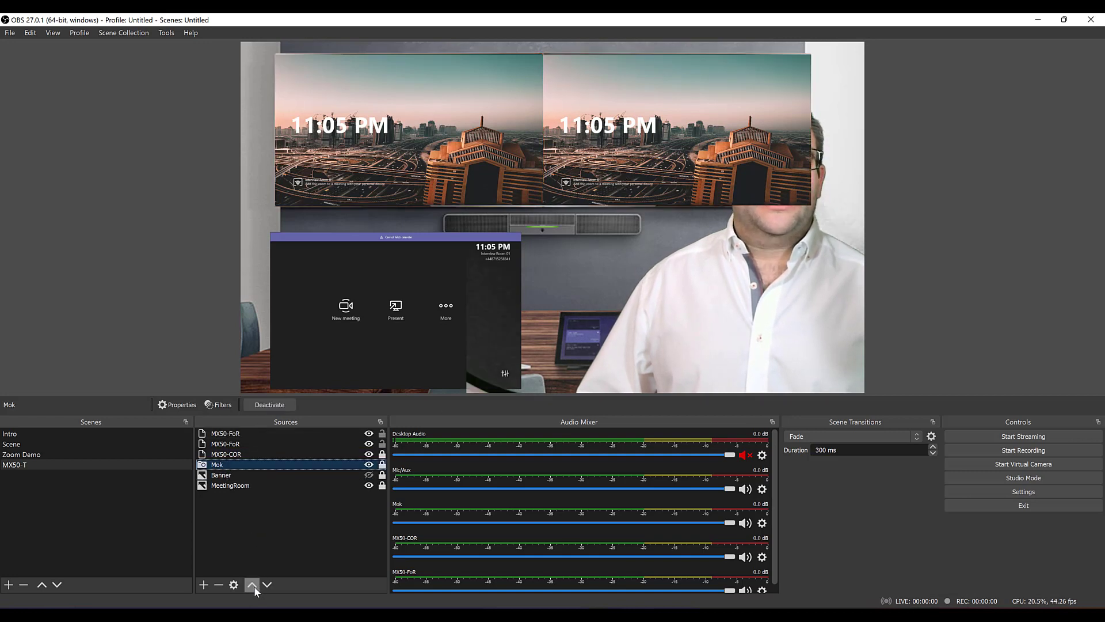
left_click(254, 586)
left_click(254, 587)
left_click(254, 586)
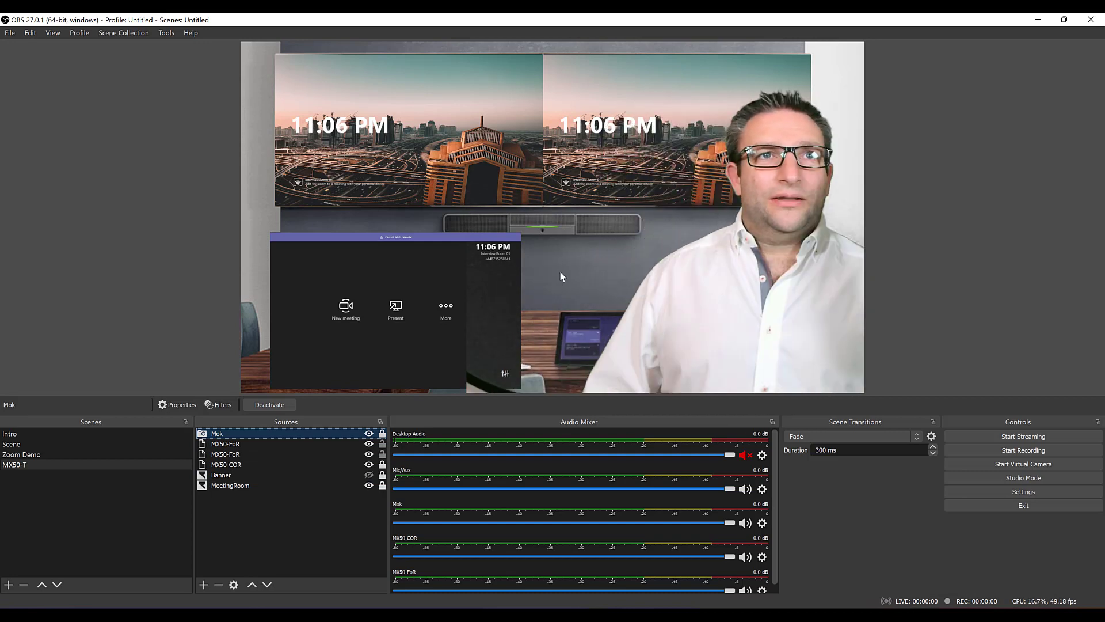
Step: Trim the Mok camera's left edge in the preview and lock it
left_click(564, 350)
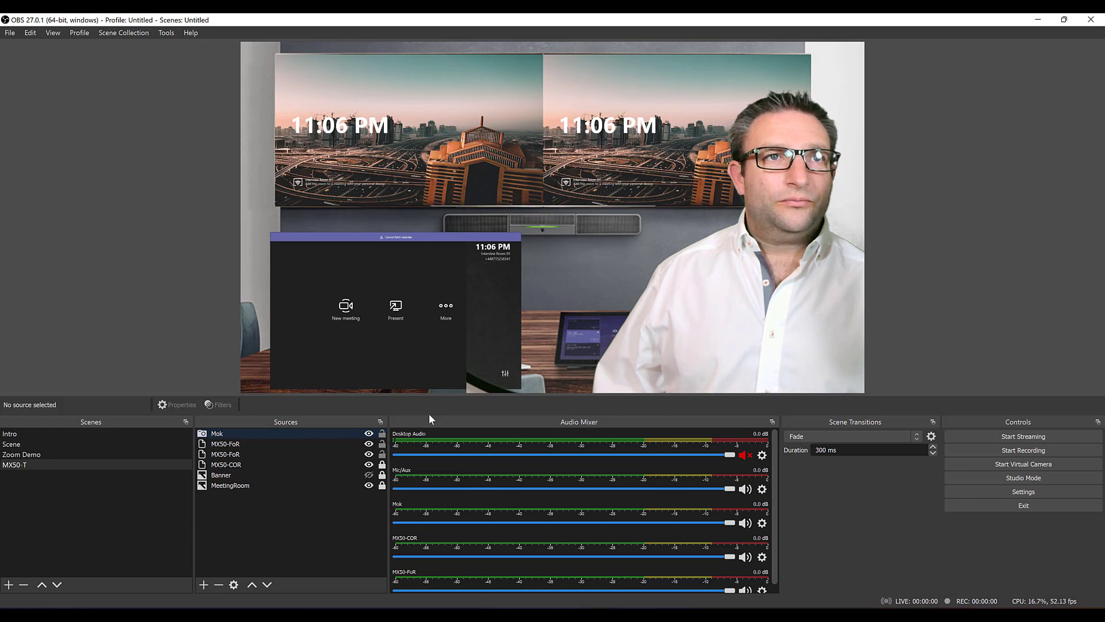
left_click(565, 358)
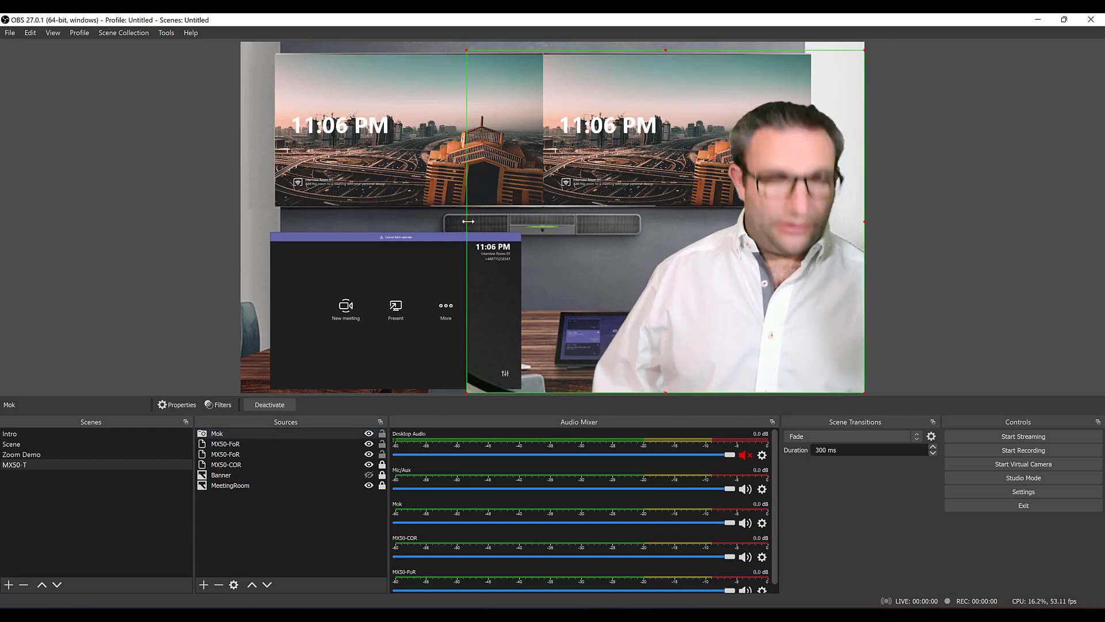
left_click_drag(473, 220, 527, 220)
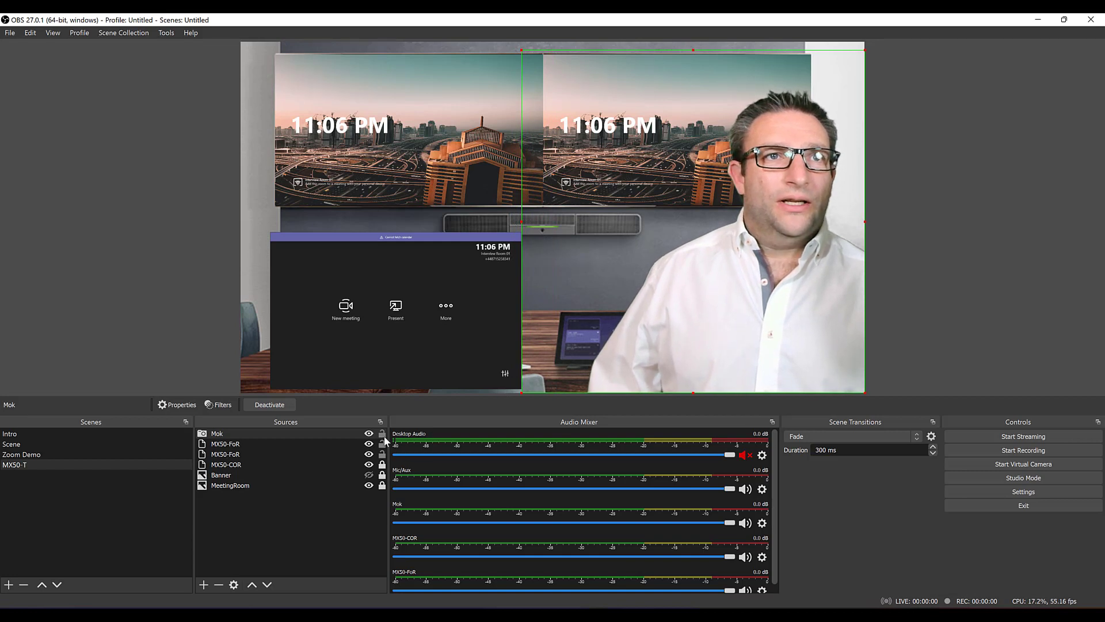
left_click(382, 434)
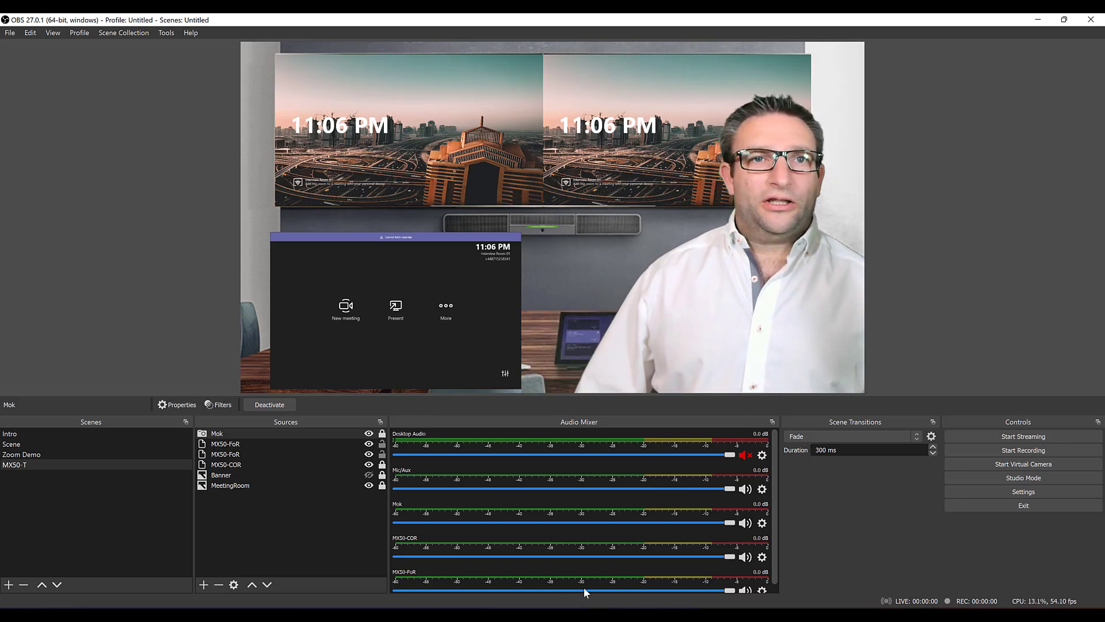
Step: Start presenting on the Teams Room from the DWService window, then return to OBS
left_click(490, 619)
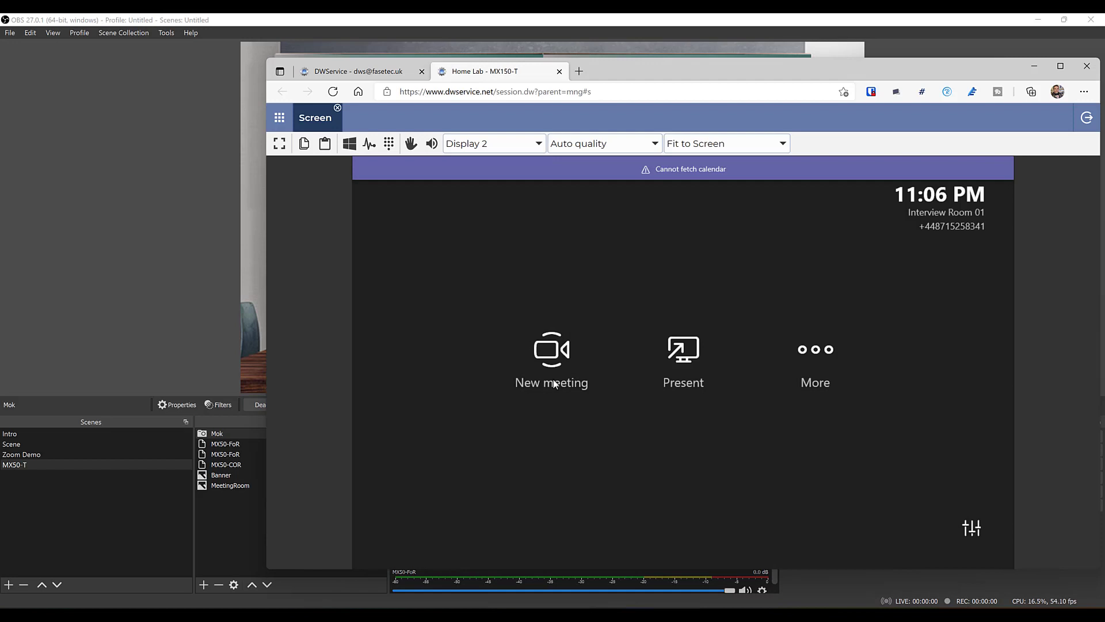
left_click(698, 373)
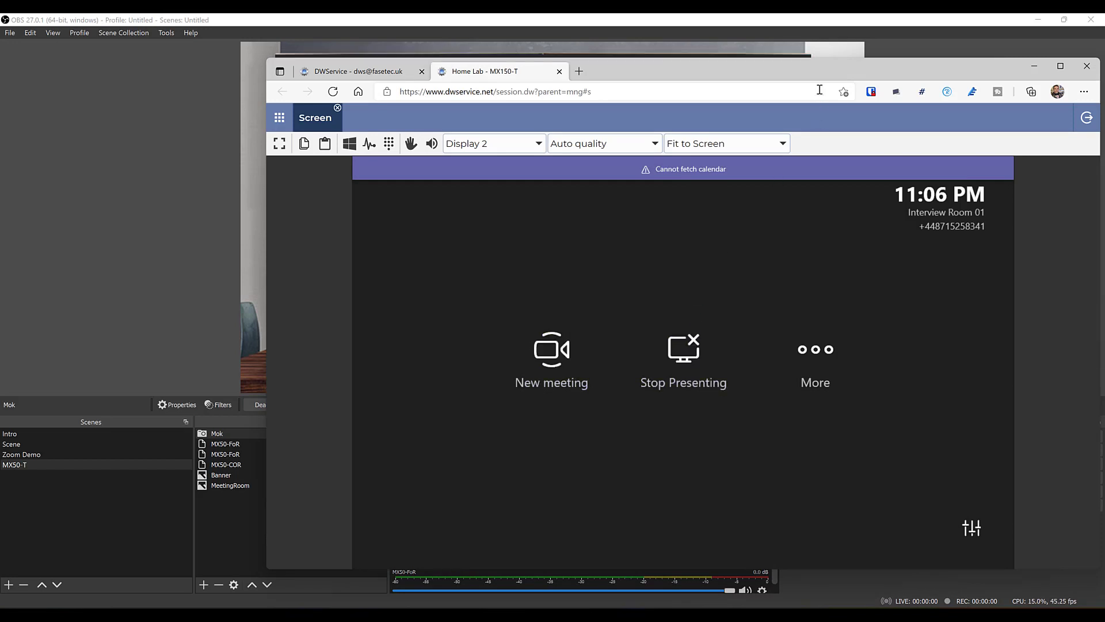
left_click_drag(819, 64, 802, 206)
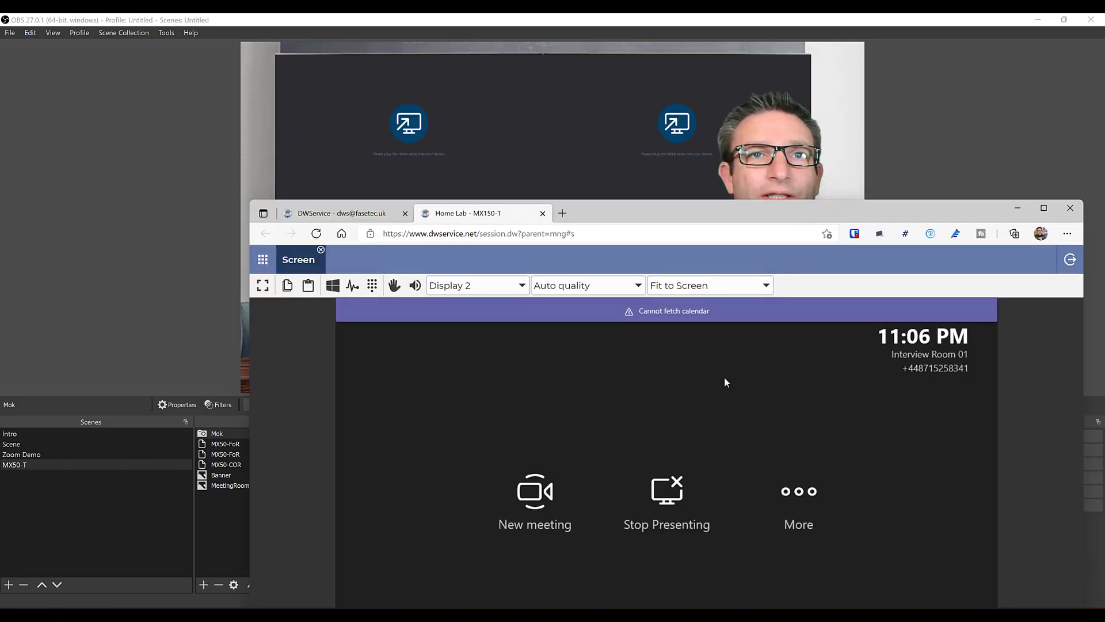
left_click(674, 490)
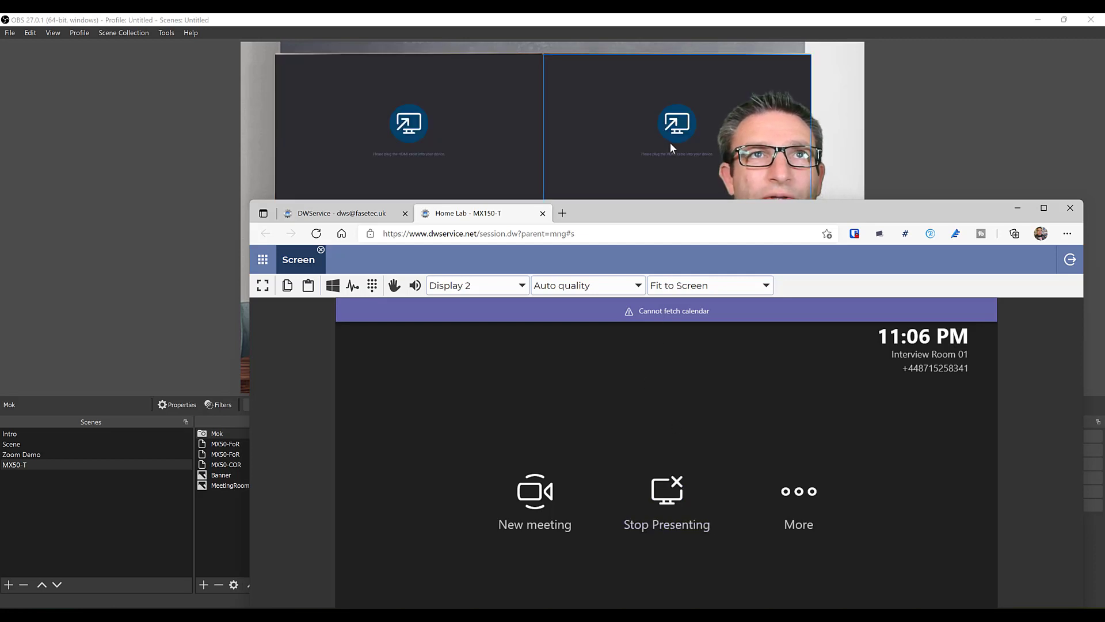
left_click(662, 23)
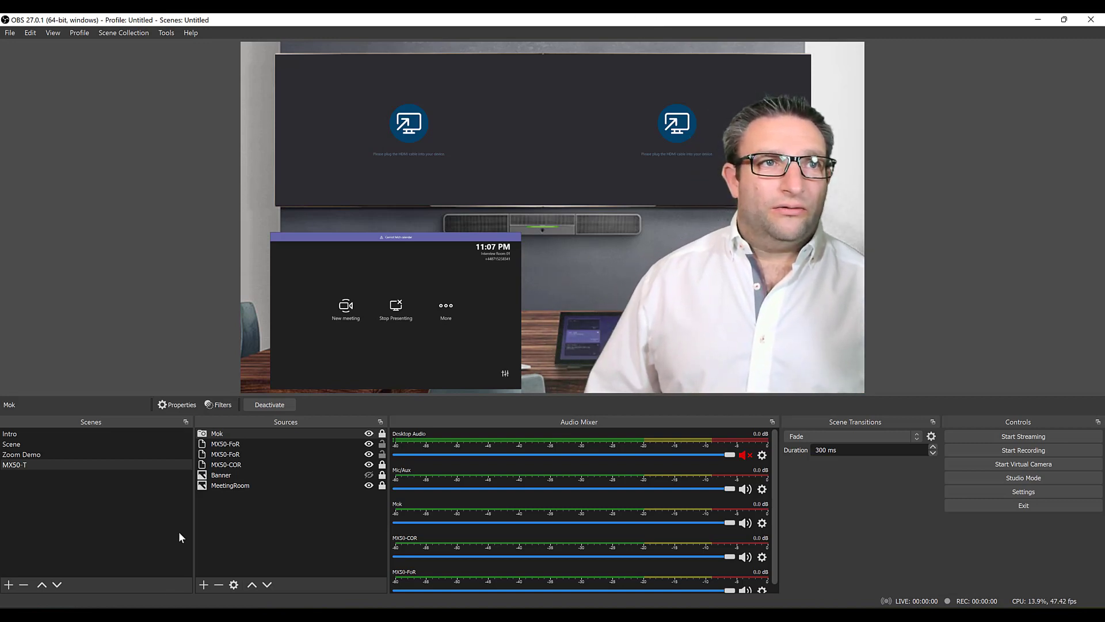
Step: Add window capture 'Remote' of the Edge Home Lab window, with 'Window title must match' priority
left_click(205, 585)
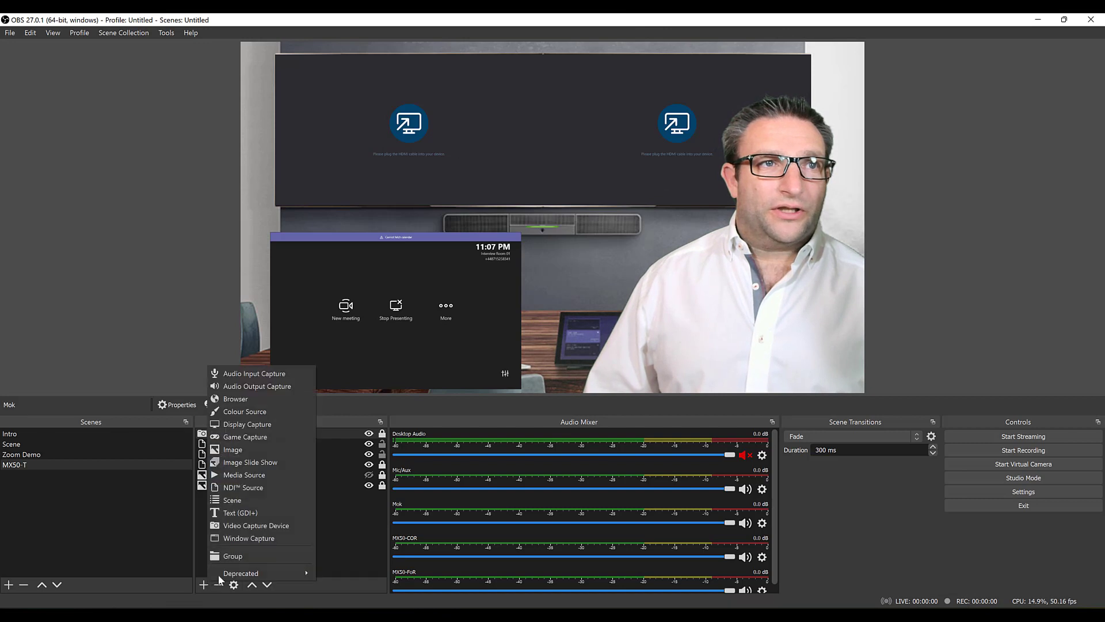
left_click(251, 537)
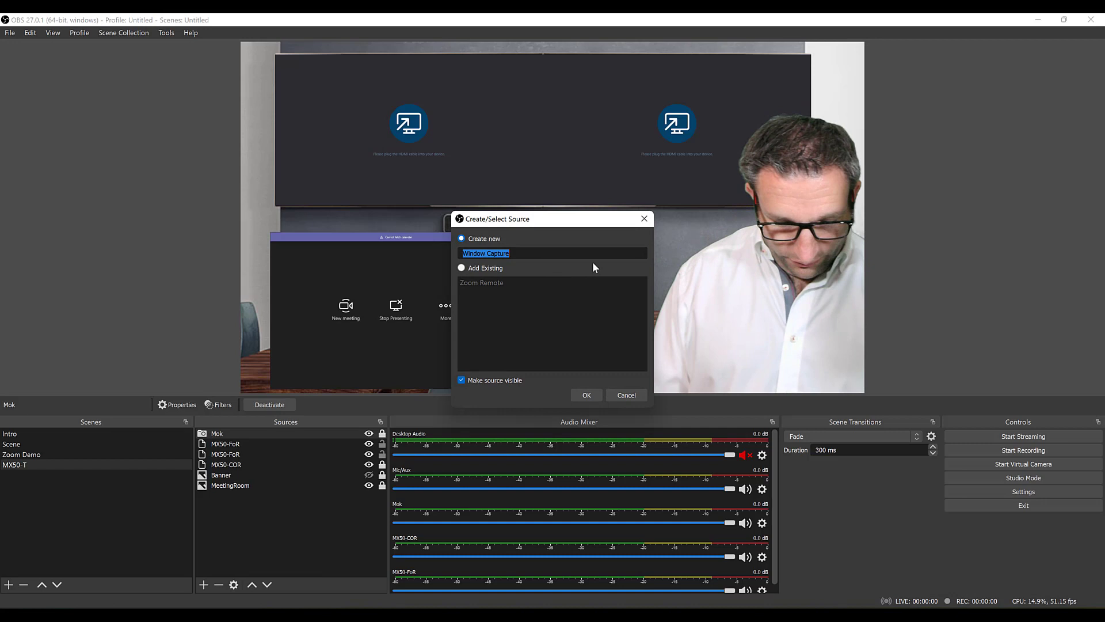
type("Recom")
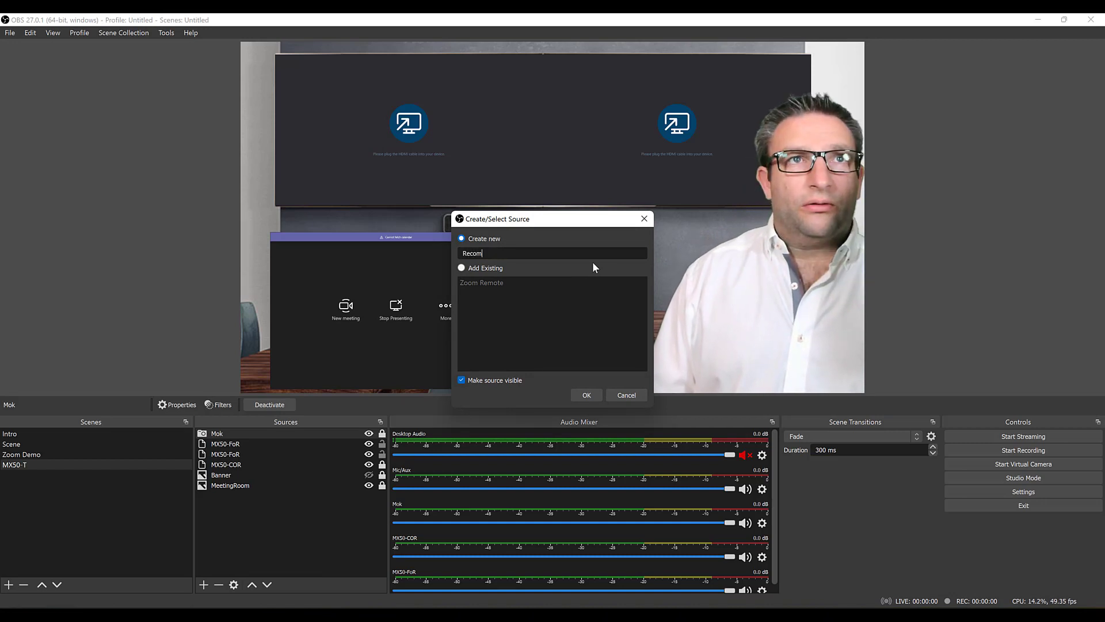
key("BackSpace")
type("mote")
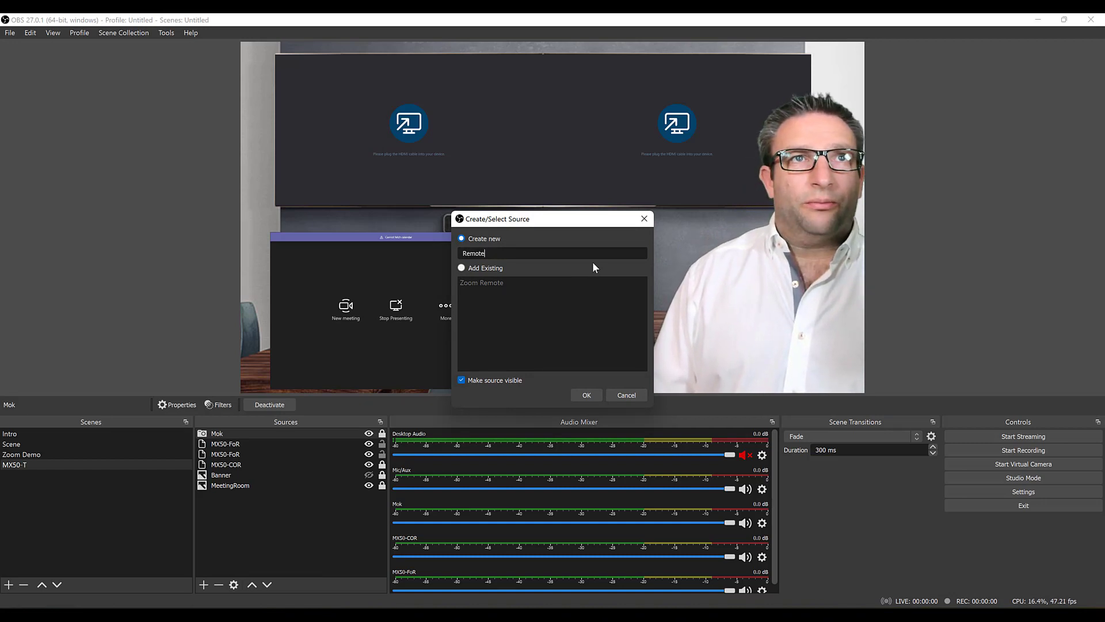
key("Return")
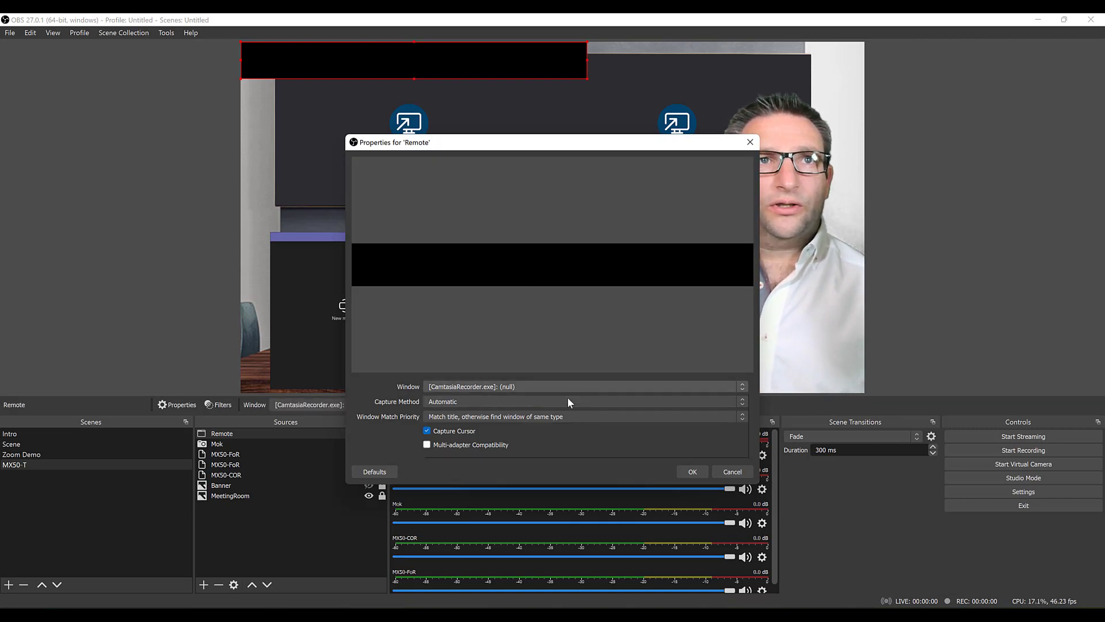
left_click(568, 389)
left_click(525, 425)
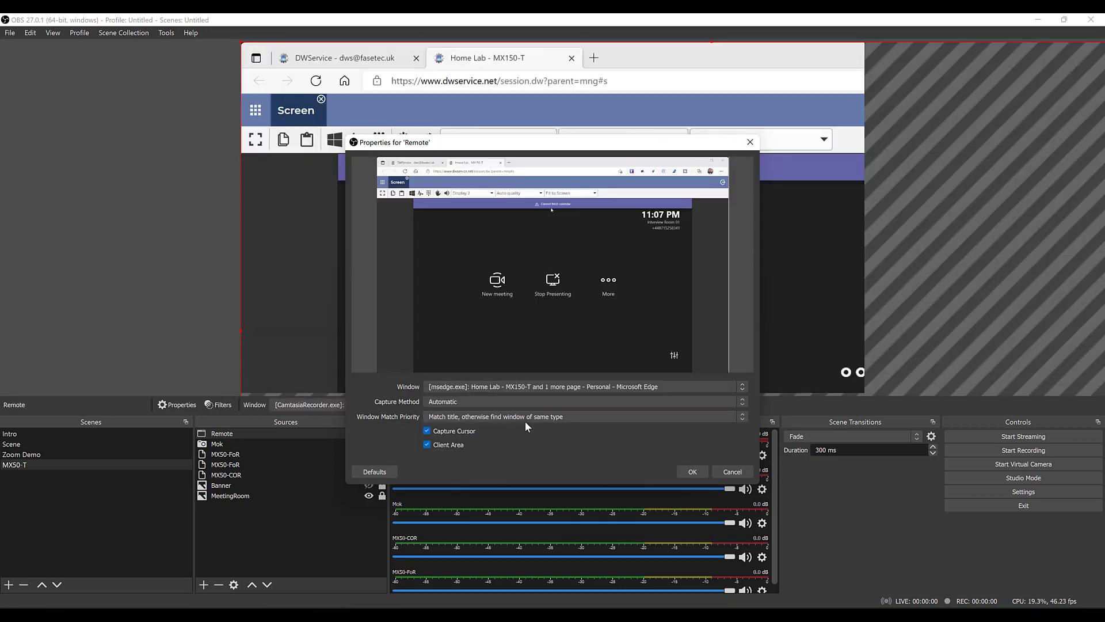
left_click(485, 416)
left_click(483, 426)
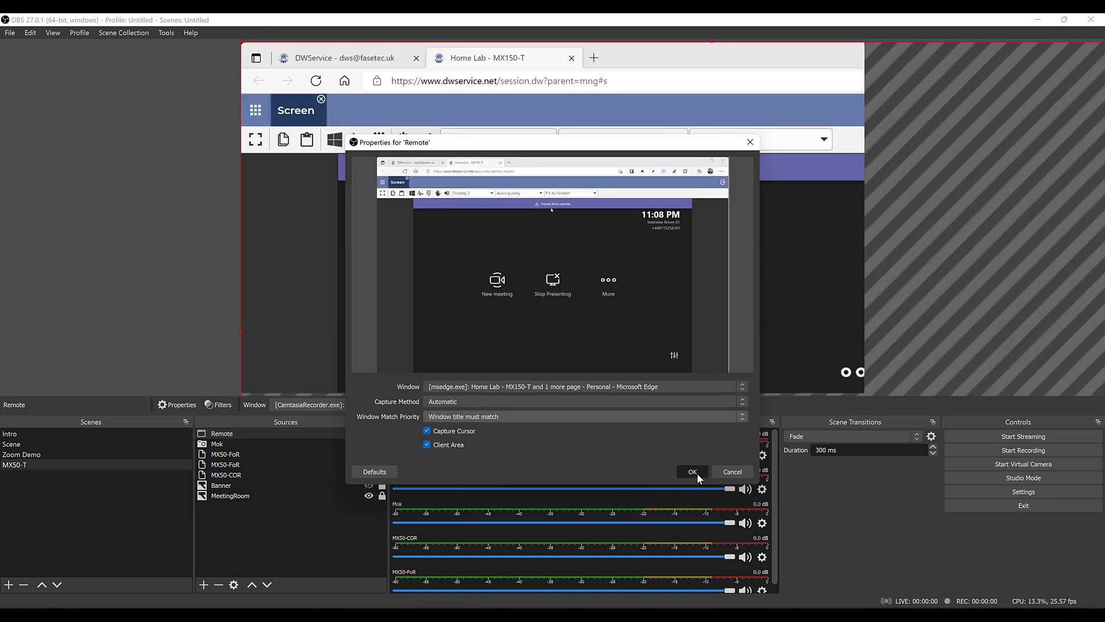
left_click(697, 474)
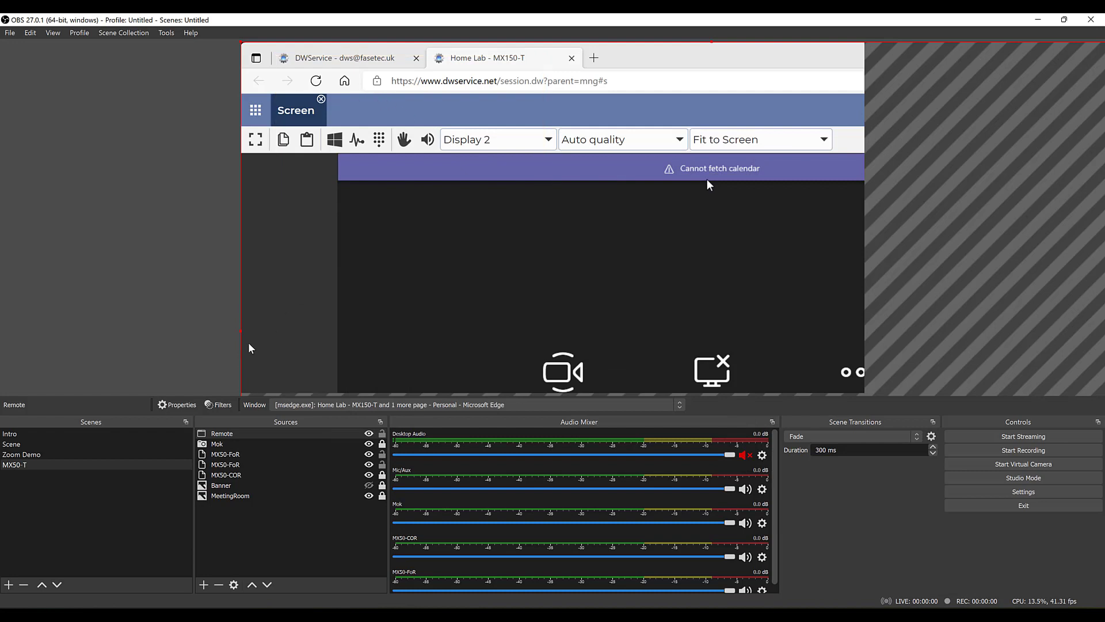
Step: Crop the browser toolbars, left margin and striped right area off the Remote capture
left_click_drag(297, 245, 369, 286)
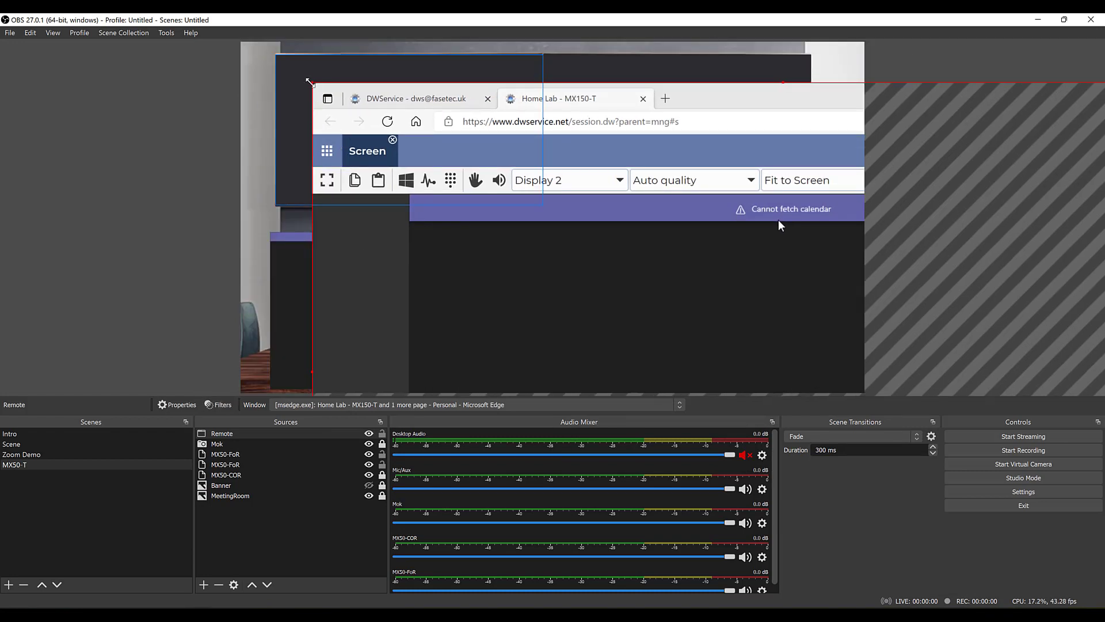
left_click_drag(310, 83, 345, 95)
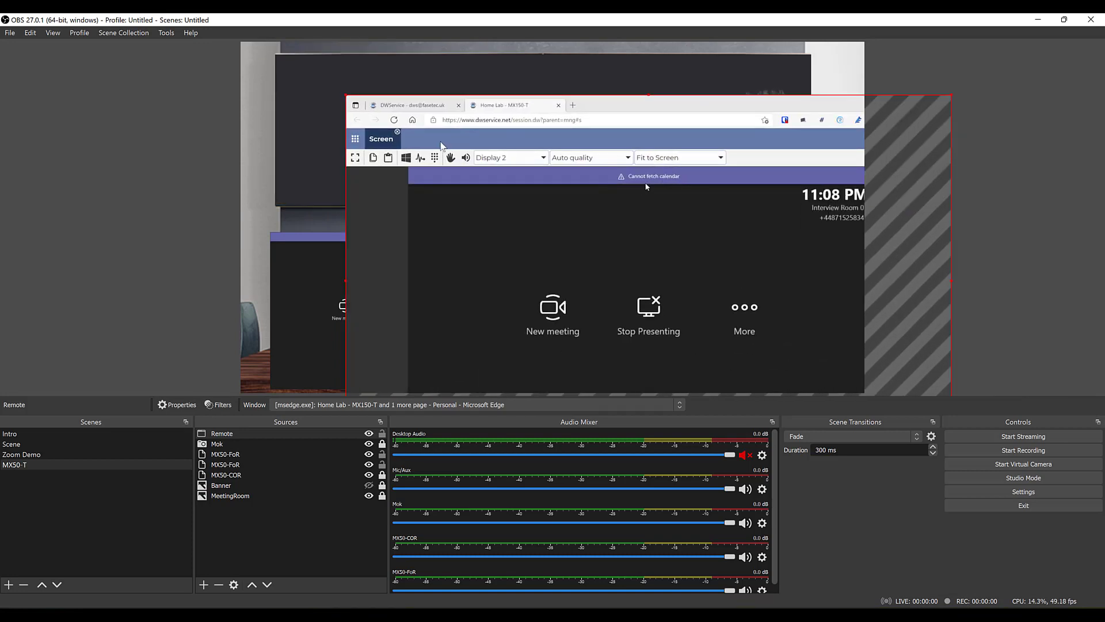
left_click_drag(774, 112, 780, 136)
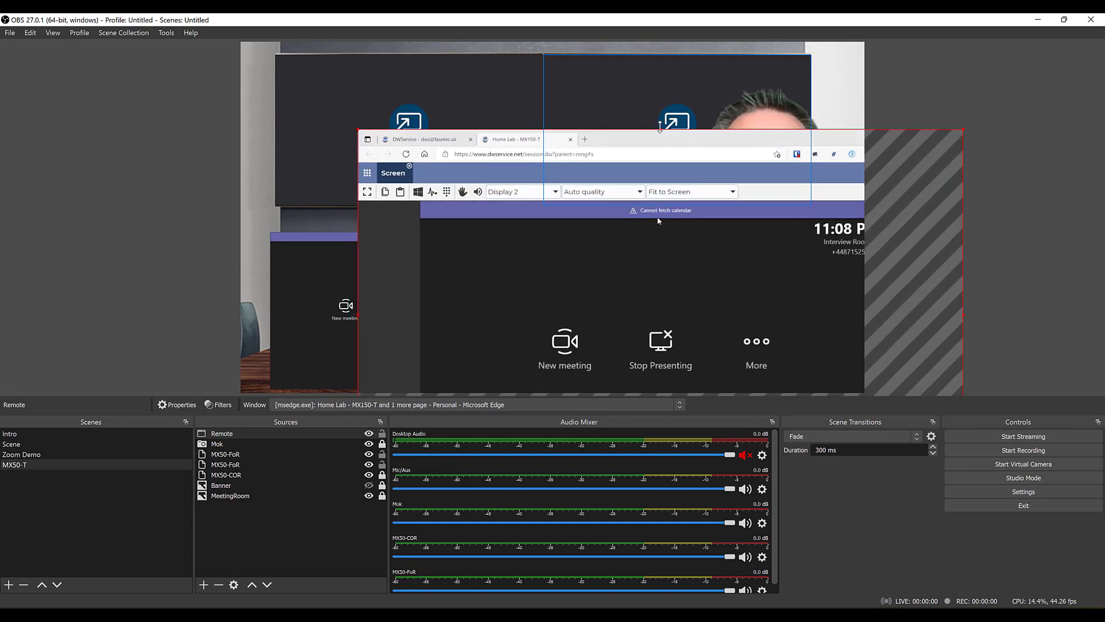
left_click_drag(661, 127, 656, 201)
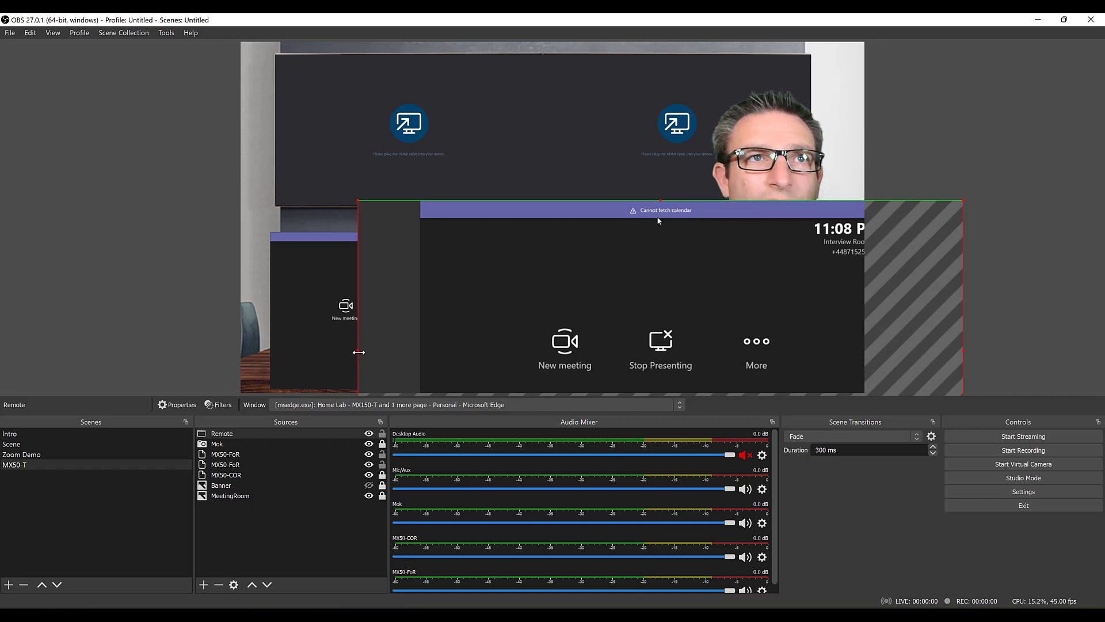
left_click_drag(358, 353, 421, 352)
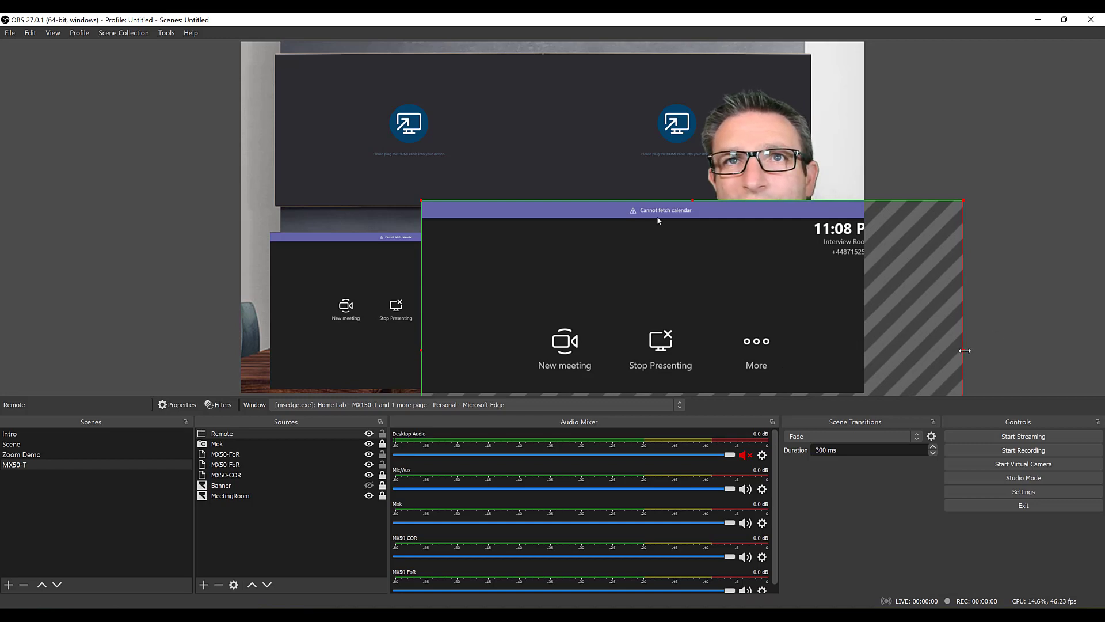
left_click_drag(961, 351, 864, 338)
Step: Scale the cropped console down and place it under the left wall screen
left_click_drag(741, 205, 535, 171)
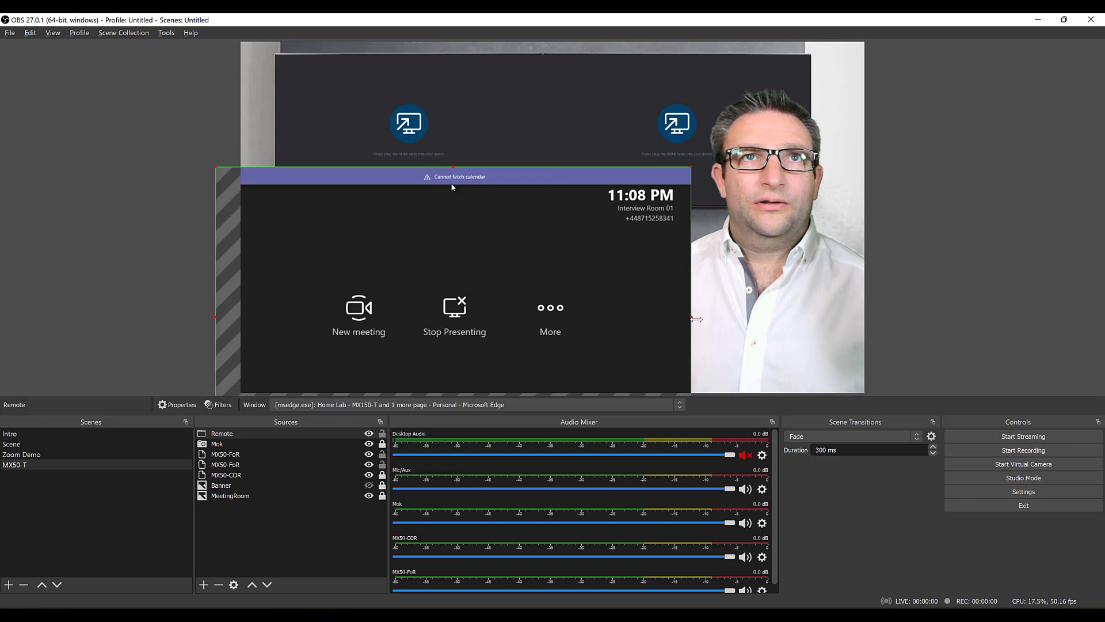
left_click(571, 180)
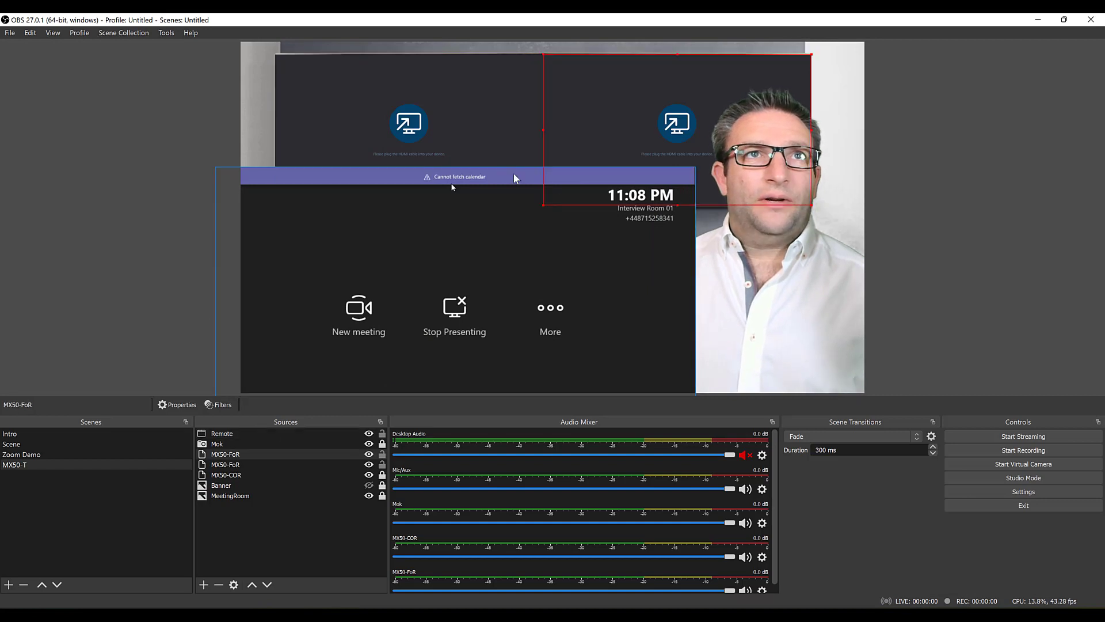
left_click_drag(506, 176, 637, 146)
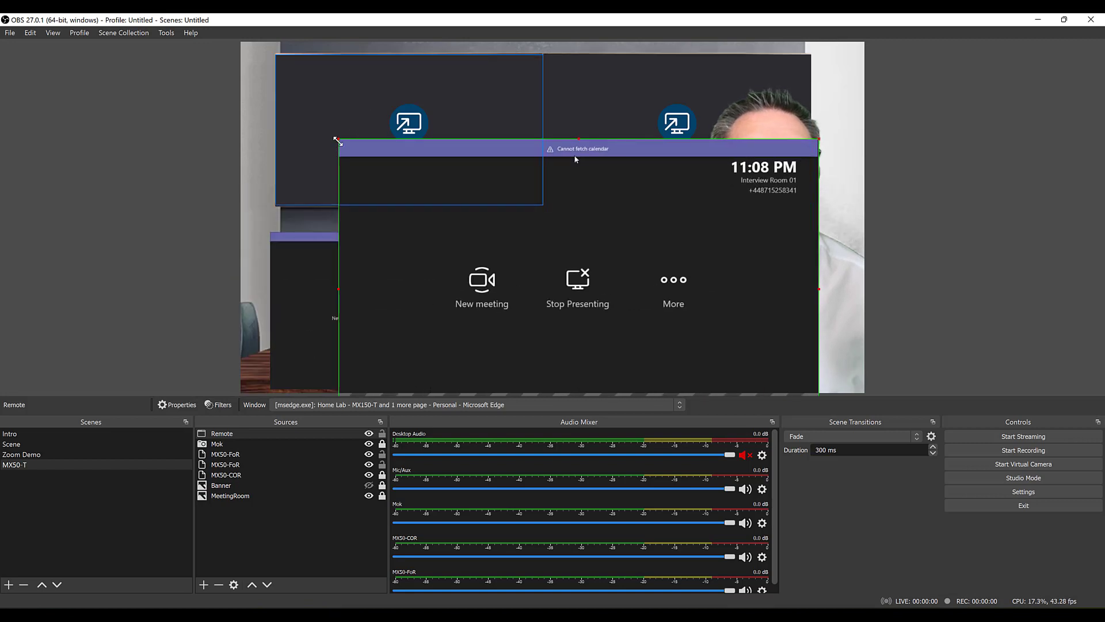
left_click_drag(338, 141, 439, 229)
left_click_drag(609, 242, 457, 201)
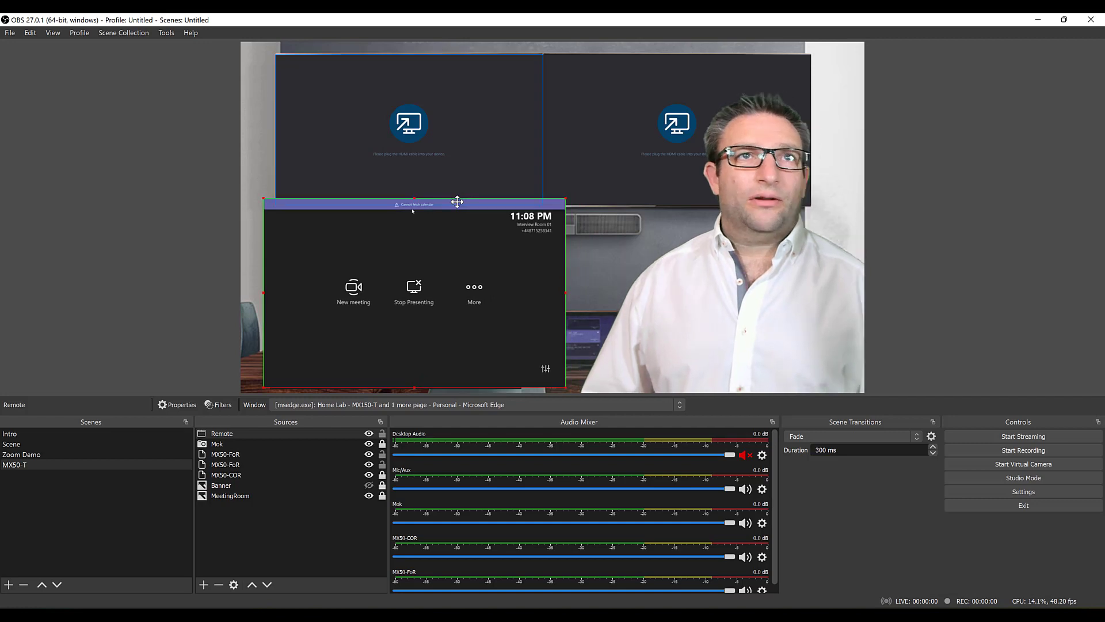